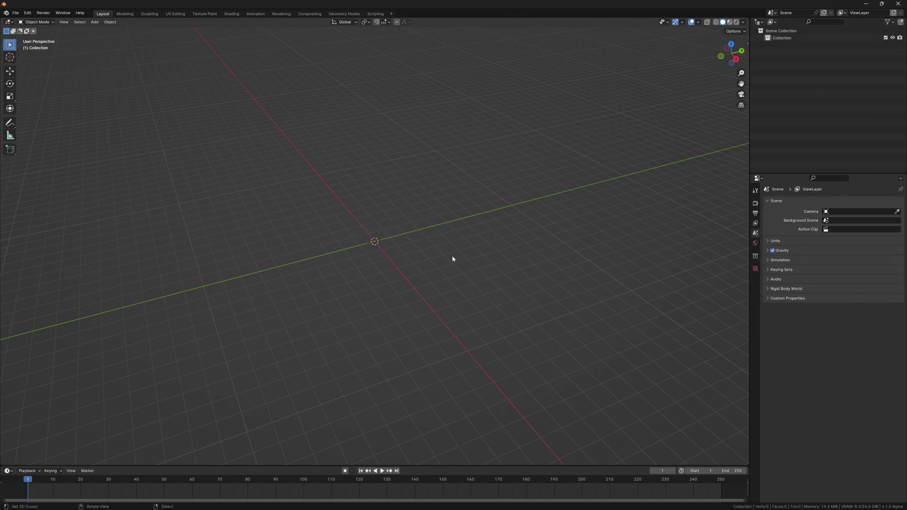
Replace the default camera, cube and light with a plane at the origin
key("shift+a")
left_click(480, 256)
key("ctrl+space")
Split the timeline and make the lower area a Geometry Node Editor showing the Rose Simulation tree
left_click_drag(747, 499, 748, 305)
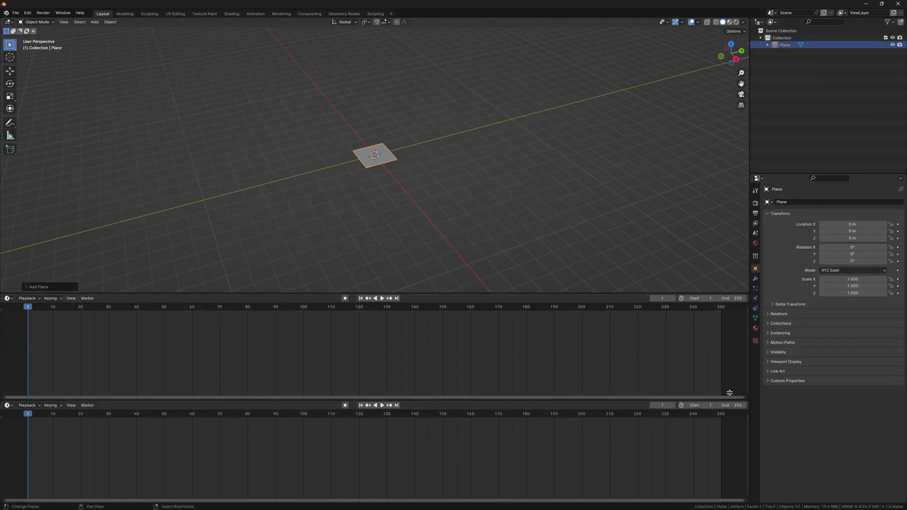
left_click(8, 309)
left_click(26, 368)
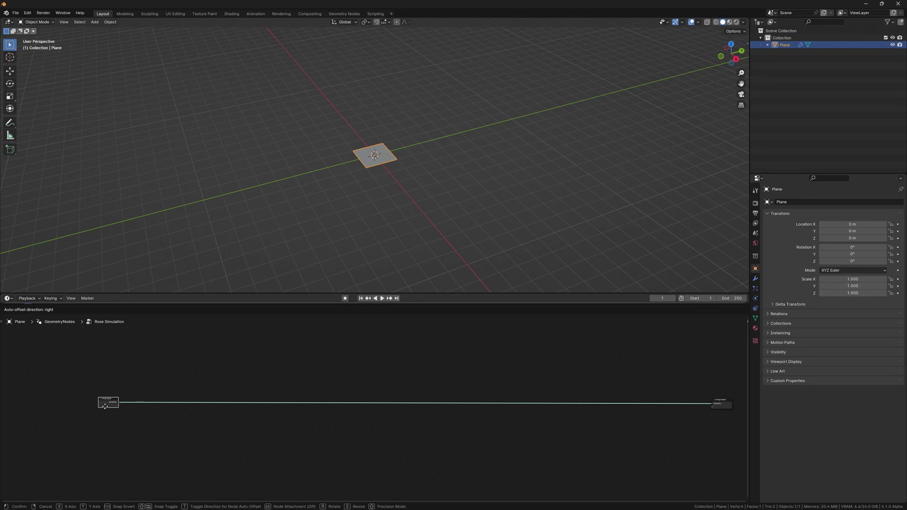
left_click(102, 406)
middle_click_drag(589, 430, 539, 427)
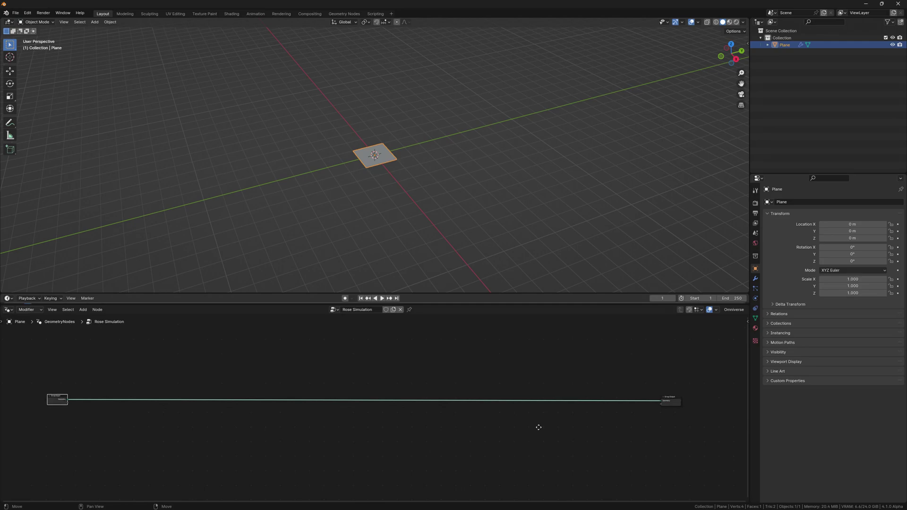
Add a 40-point Mesh Line feeding Group Output through a Set Position node
type("mesh line")
key("Return")
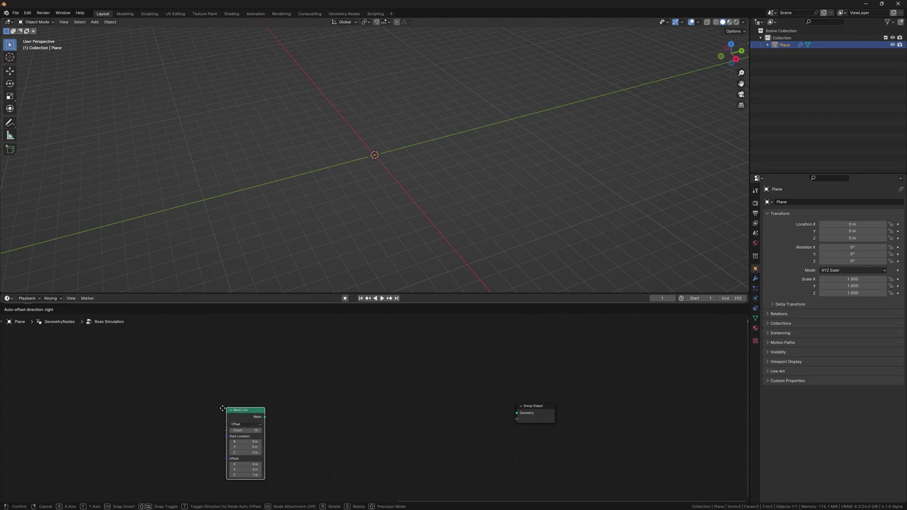
left_click(185, 408)
left_click_drag(227, 416, 517, 413)
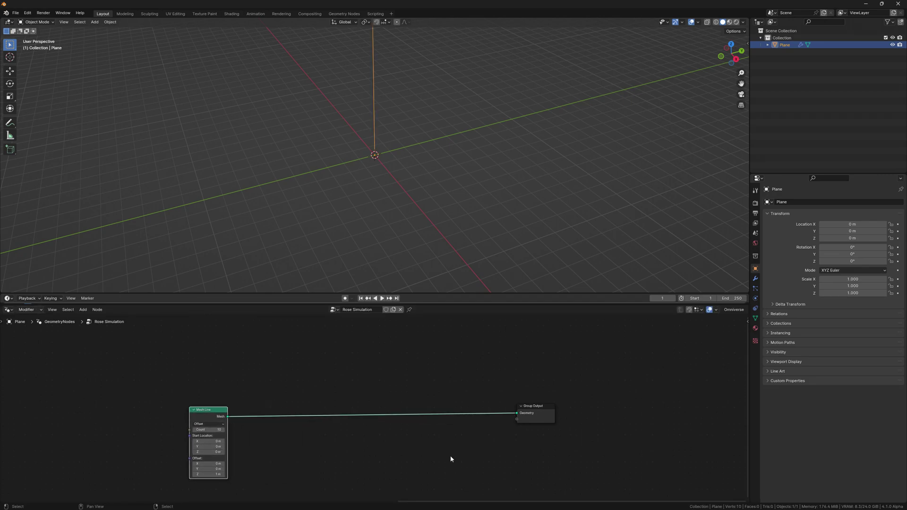
key("shift+a")
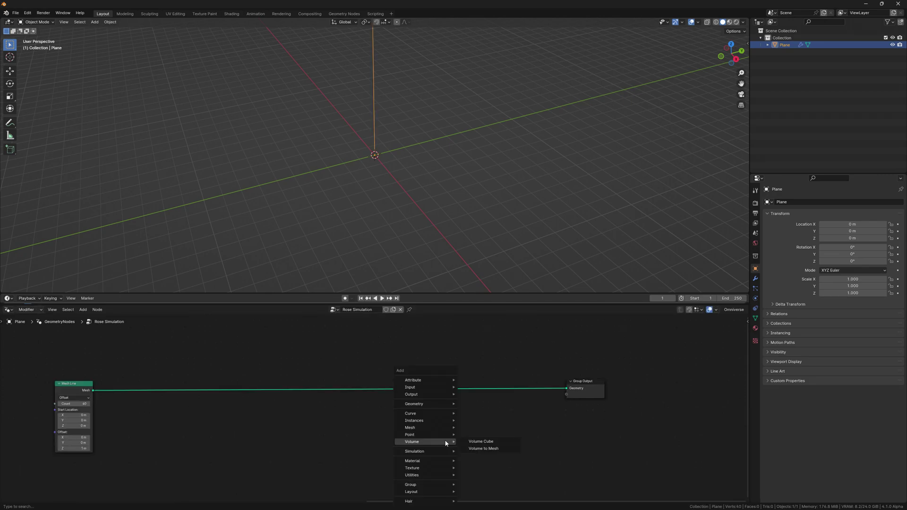
type("set pos")
key("Return")
left_click(537, 359)
Add Position into Separate XYZ, plus a Multiply math node
key("shift+a")
type("positio")
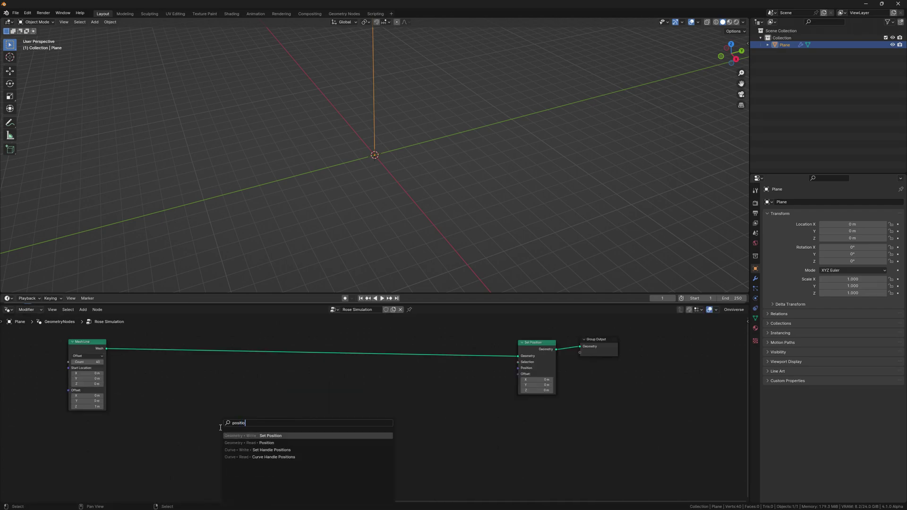
key("Return")
left_click(248, 435)
left_click_drag(235, 433, 283, 430)
type("separate")
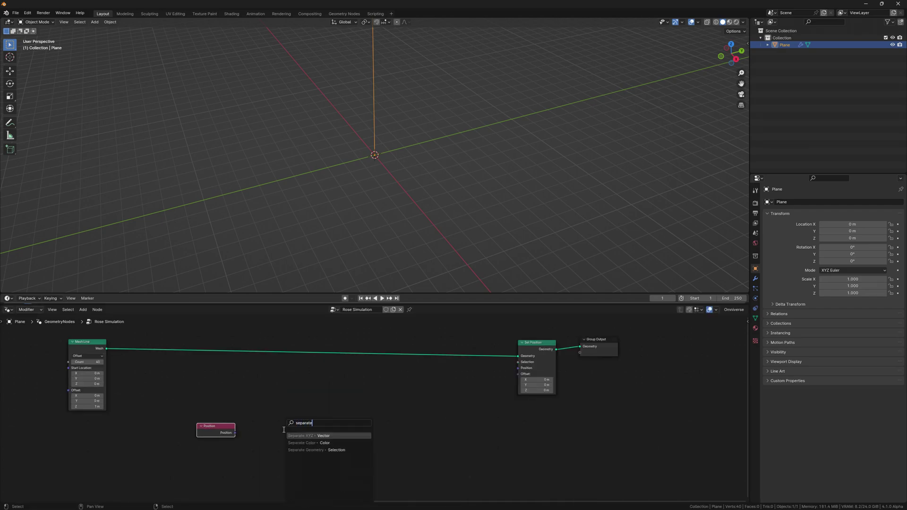
key("Return")
left_click(213, 400)
left_click(207, 427)
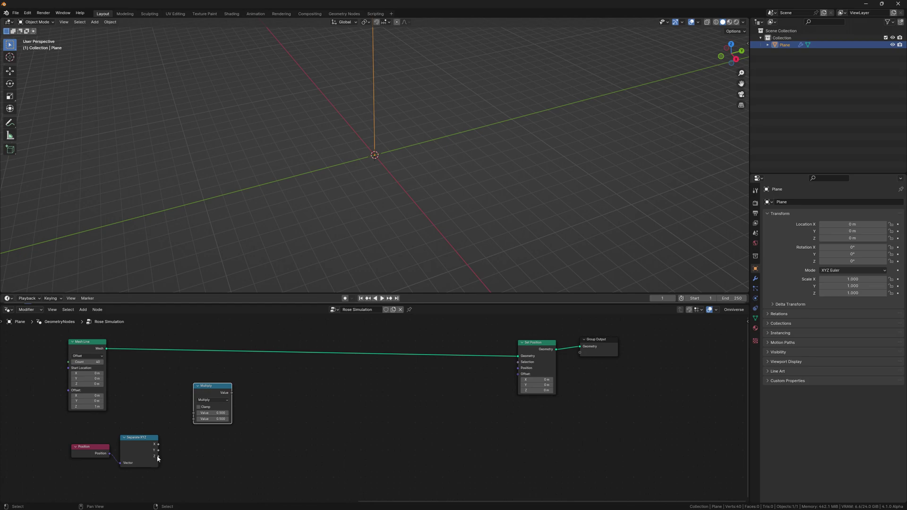
Add a Value node and link it into the Multiply's first input
key("shift+a")
type("value")
key("Down")
key("Return")
left_click(144, 396)
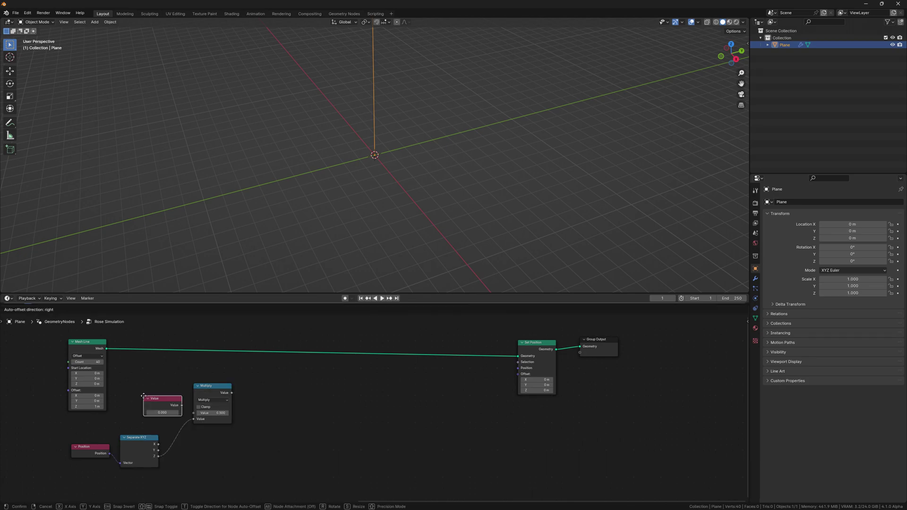
scroll(144, 395, "up", 2)
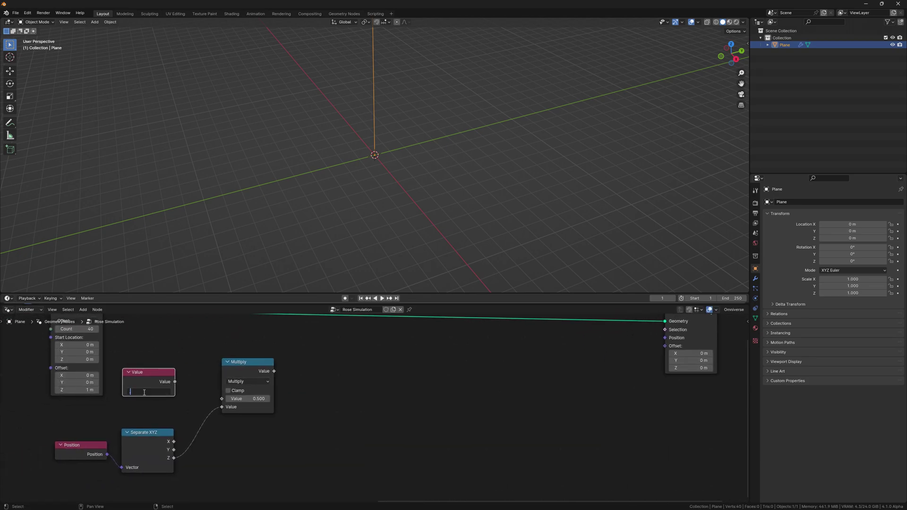
key("Return")
left_click_drag(175, 382, 222, 399)
Duplicate the Multiply and feed Separate XYZ Z into the copy
left_click(245, 367)
key("shift+d")
left_click(245, 432)
left_click_drag(174, 458, 222, 462)
middle_click_drag(221, 462, 244, 403)
Add a To Radians node set to 137.5° feeding the lower Multiply's second input
key("shift+a")
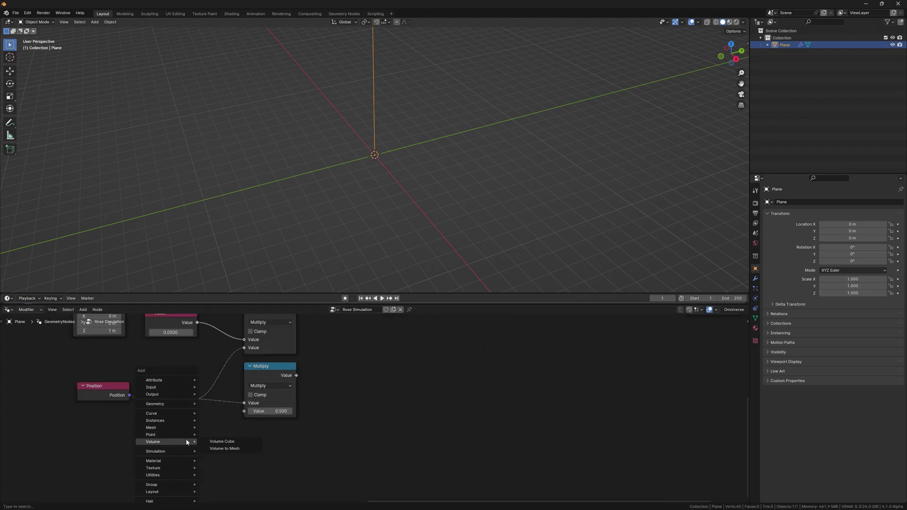
type("math")
left_click(187, 436)
left_click(168, 450)
left_click(384, 369)
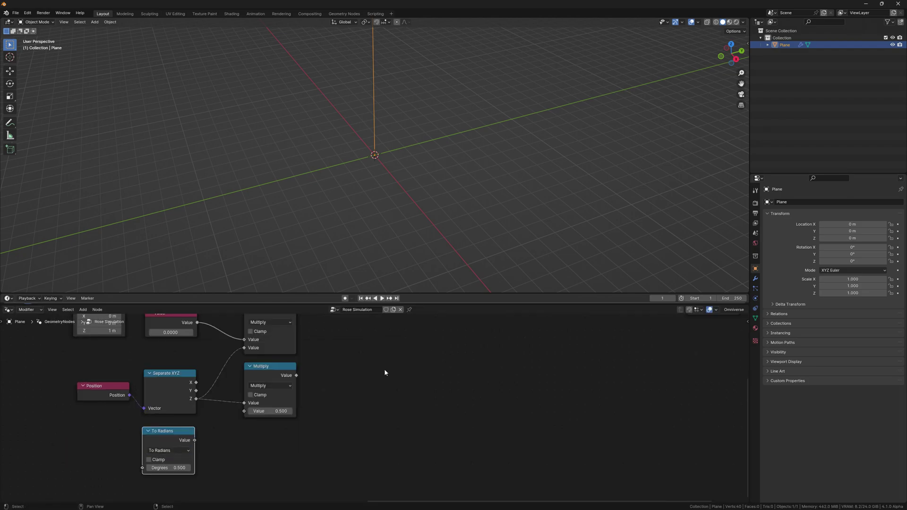
double_click(180, 469)
type("5")
key("Return")
left_click_drag(195, 441, 245, 411)
Take the Cosine of the lower Multiply and multiply it by the upper Multiply
middle_click_drag(245, 411, 198, 446)
key("shift+d")
left_click(323, 374)
left_click(323, 384)
left_click(451, 405)
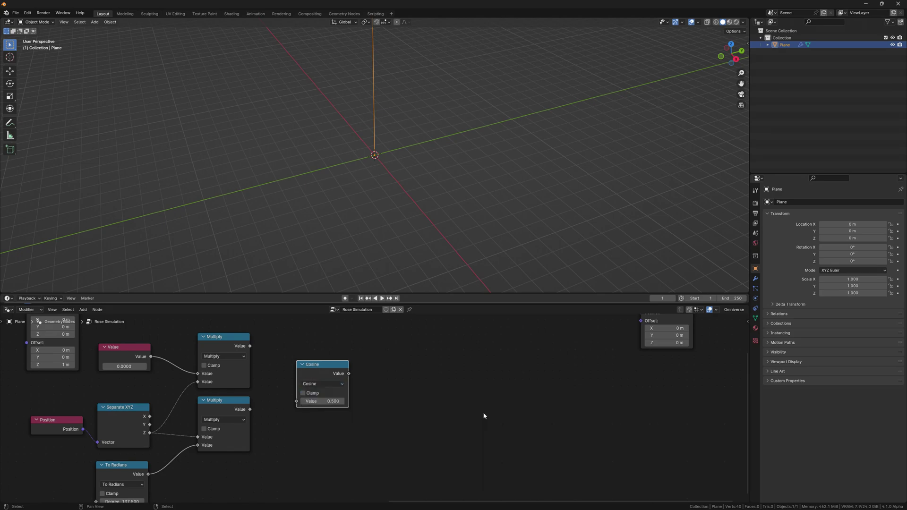
left_click_drag(250, 409, 296, 401)
key("shift+d")
left_click(372, 416)
left_click_drag(348, 373, 363, 400)
left_click_drag(250, 346, 364, 408)
Send that product into Combine XYZ X, linked to Set Position's offset
middle_click_drag(496, 374, 429, 393)
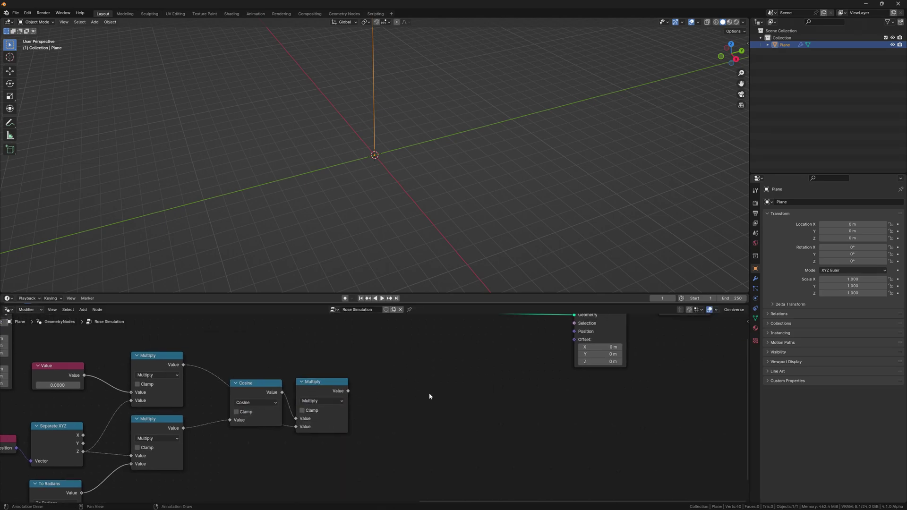
key("shift+a")
type("combine")
key("Return")
left_click(449, 355)
left_click_drag(476, 361, 574, 331)
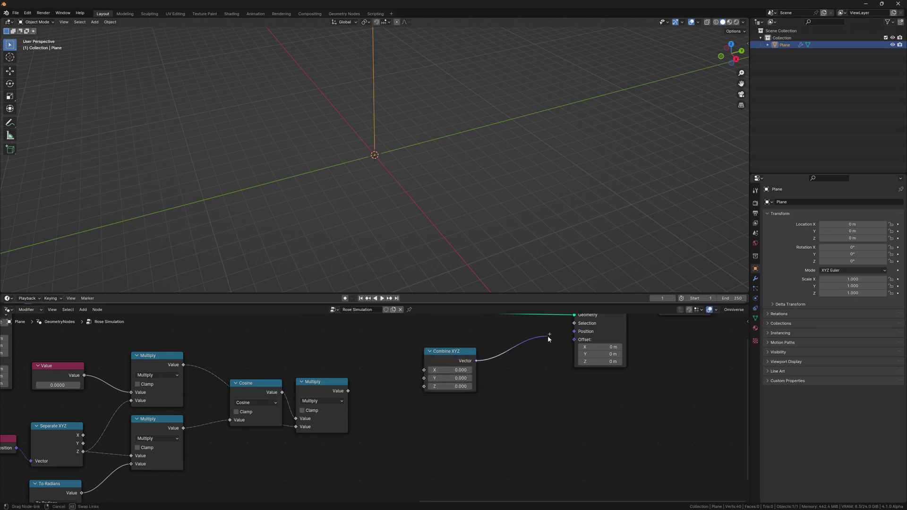
left_click_drag(348, 392, 424, 370)
Build a matching Sine branch into Combine XYZ Y and raise Value to 0.710
middle_click_drag(427, 370, 461, 406)
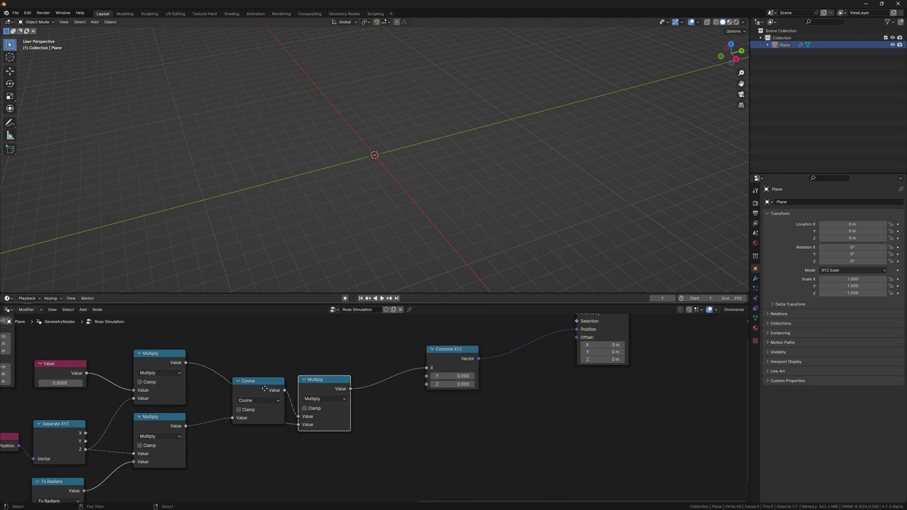
left_click(295, 370)
key("shift+d")
left_click(290, 438)
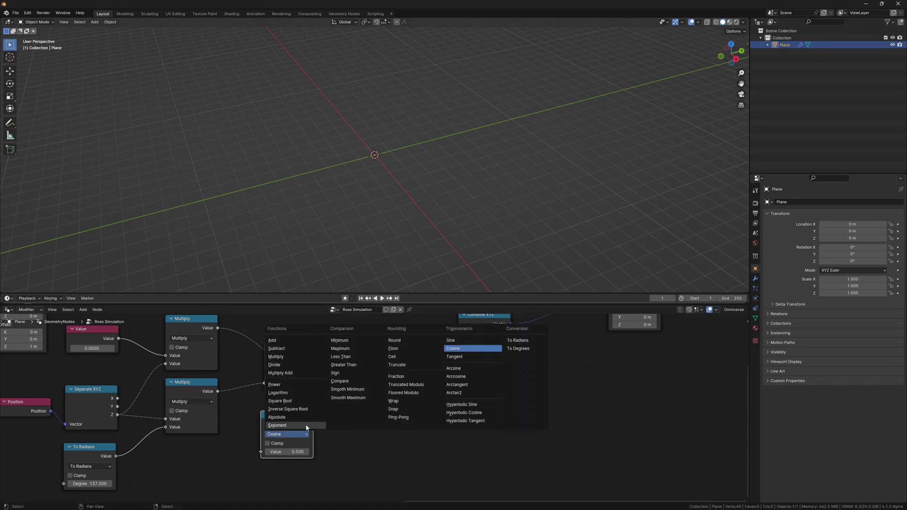
left_click(452, 349)
left_click(340, 353)
key("shift+d")
left_click(343, 421)
left_click_drag(218, 391, 261, 452)
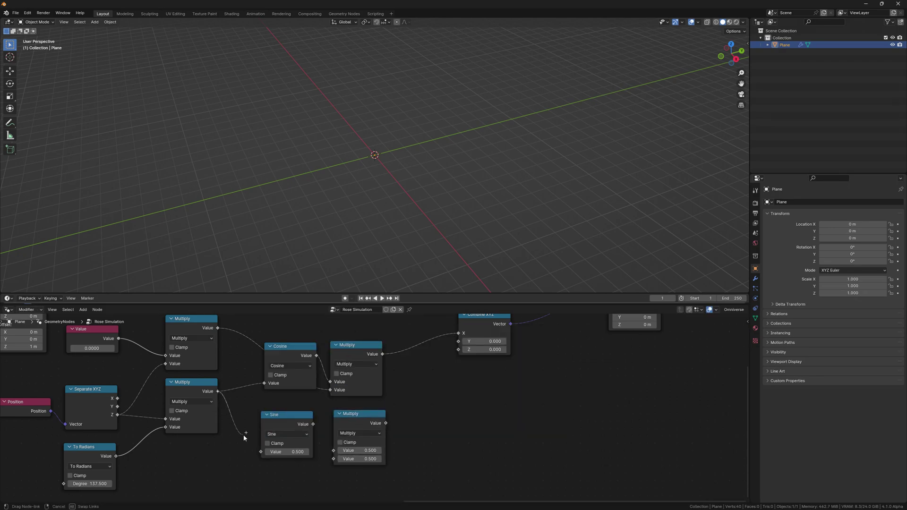
left_click_drag(313, 425, 334, 451)
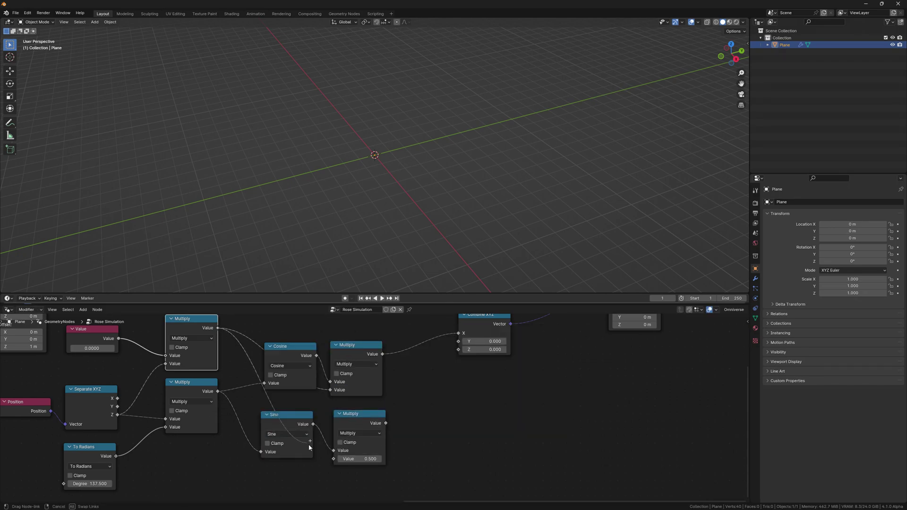
left_click_drag(217, 327, 334, 459)
left_click_drag(386, 423, 459, 342)
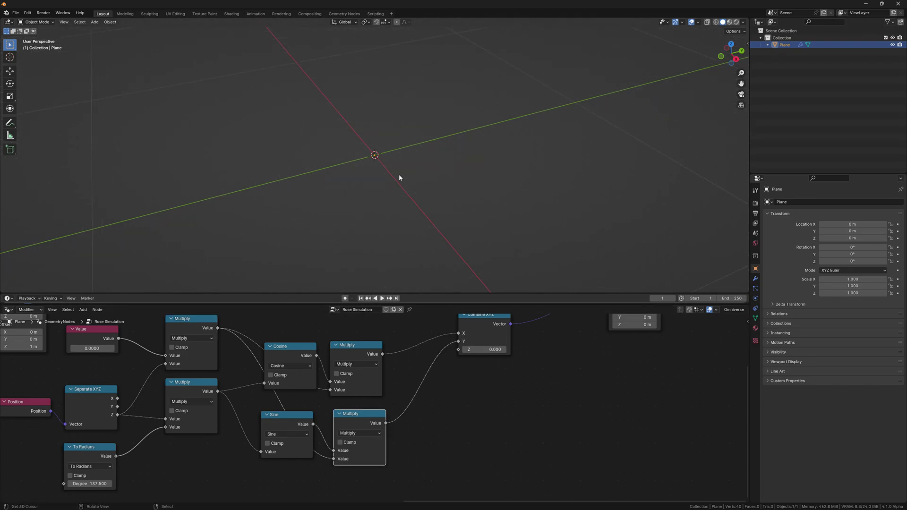
mouse_move(137, 369)
left_mouse_down()
mouse_move(156, 369)
mouse_move(174, 385)
left_mouse_up()
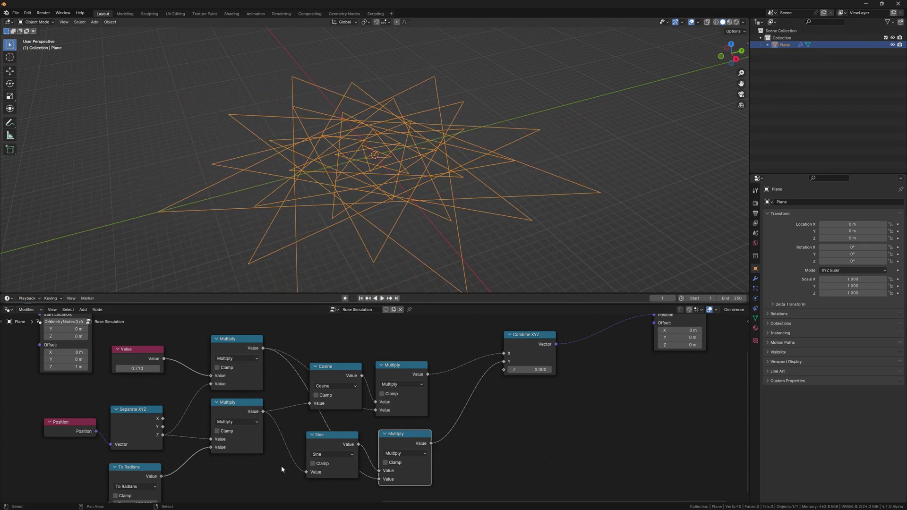
Insert Mesh to Points on the geometry link and adjust Value to spread the points
scroll(282, 466, "down", 3)
key("shift+a")
type("mesh to points")
key("Return")
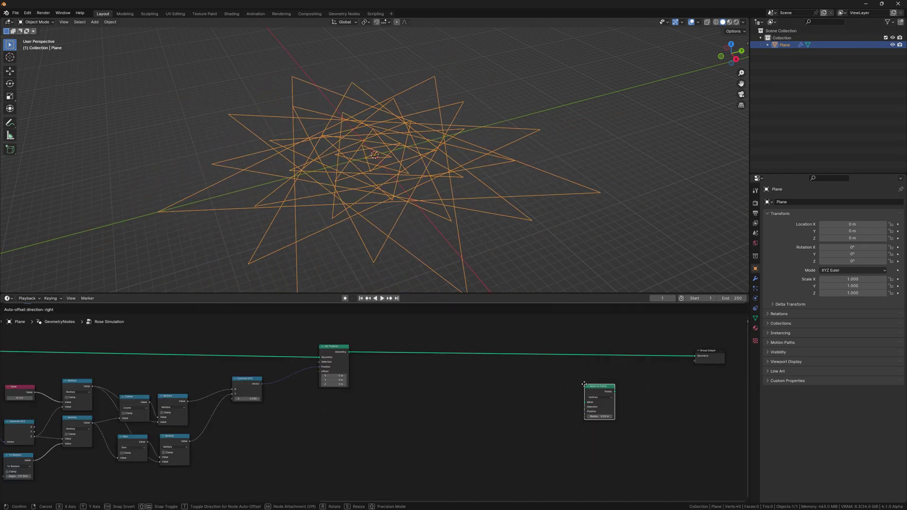
left_click(371, 354)
scroll(369, 379, "up", 3)
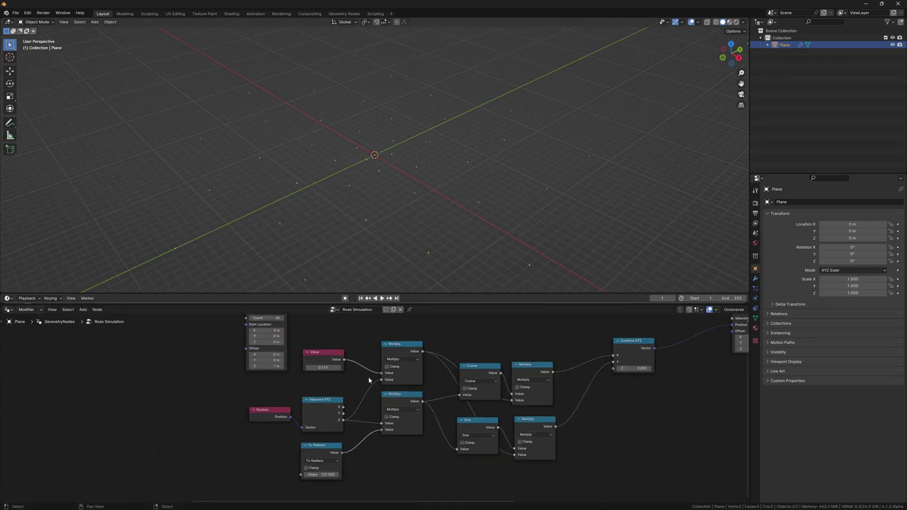
scroll(368, 376, "up", 1)
mouse_move(321, 365)
left_mouse_down()
mouse_move(293, 364)
mouse_move(340, 364)
left_mouse_up()
scroll(387, 403, "down", 4)
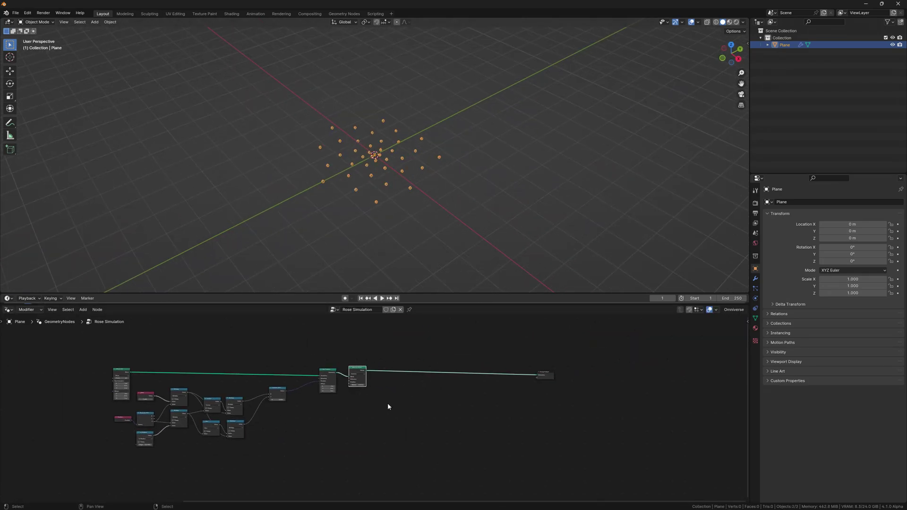
scroll(368, 400, "down", 2)
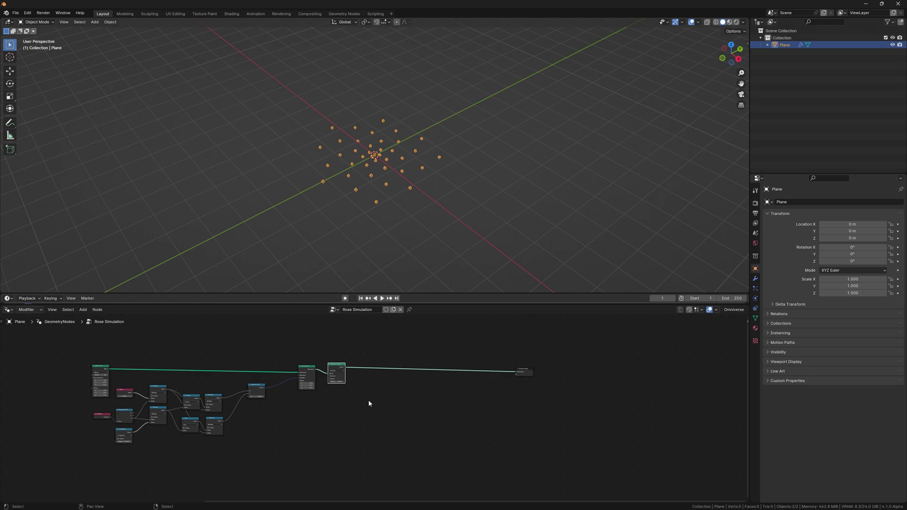
Move Group Output right and insert Instance on Points after Mesh to Points
left_click_drag(526, 374, 658, 373)
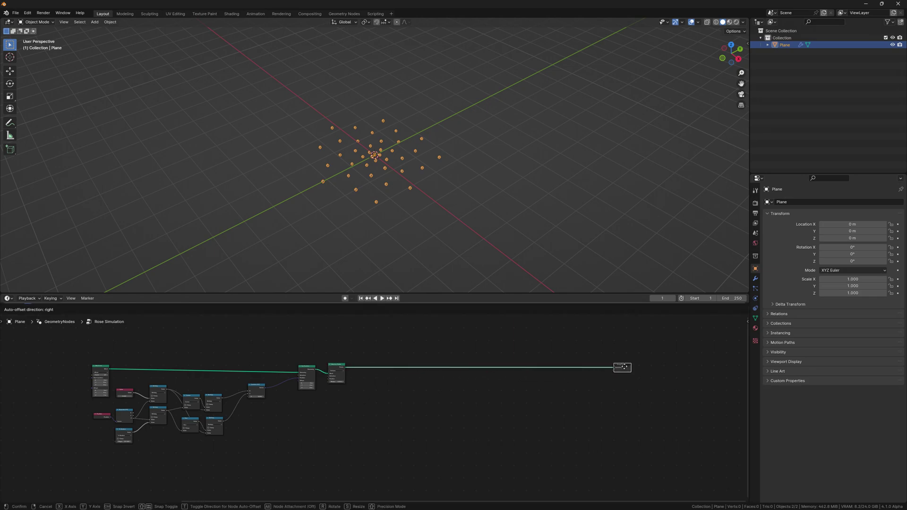
middle_click_drag(502, 409, 438, 400)
key("shift+a")
type("instance")
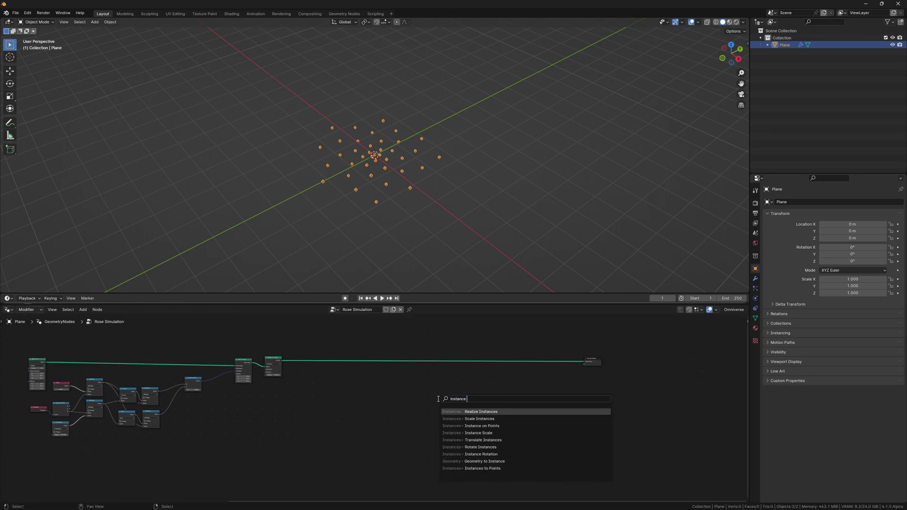
type(" on po")
key("Return")
left_click(427, 354)
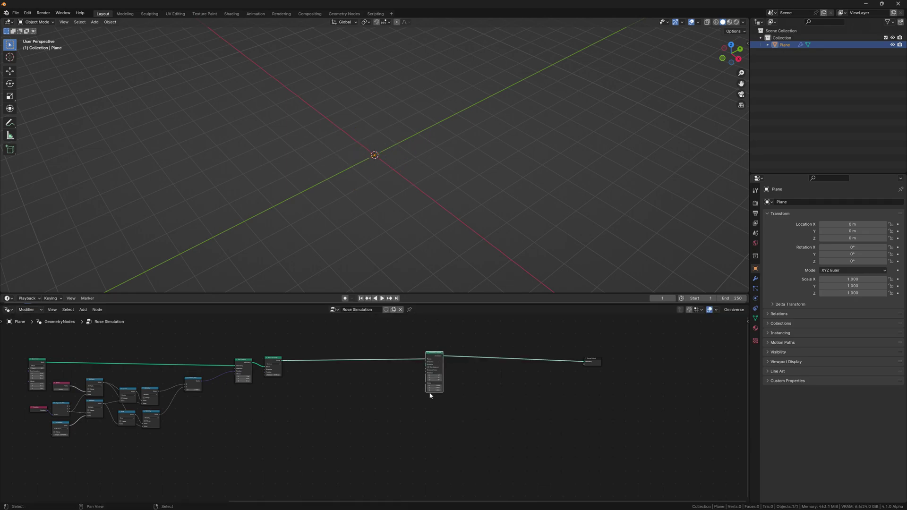
Wrap Instance on Points into a node group, removing extra inputs and adding an Integer input
key("ctrl+g")
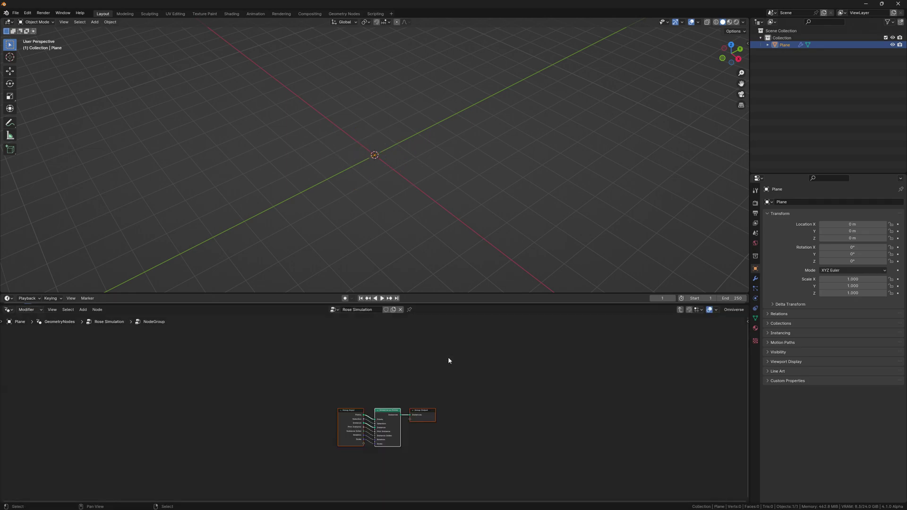
key("n")
left_click(733, 337)
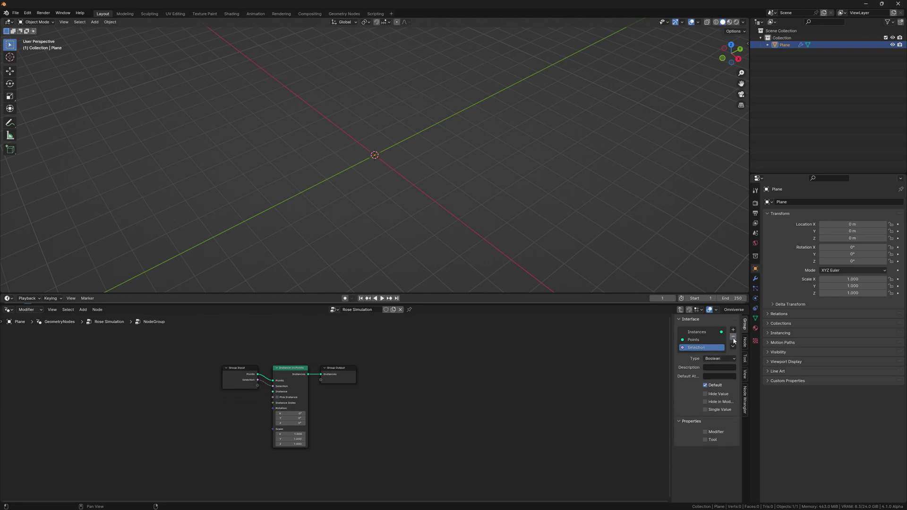
left_click(733, 330)
left_click(737, 365)
left_click(718, 368)
Name the group inputs Index and Subdiv Level, then exit back to the Rose Simulation tree
double_click(694, 348)
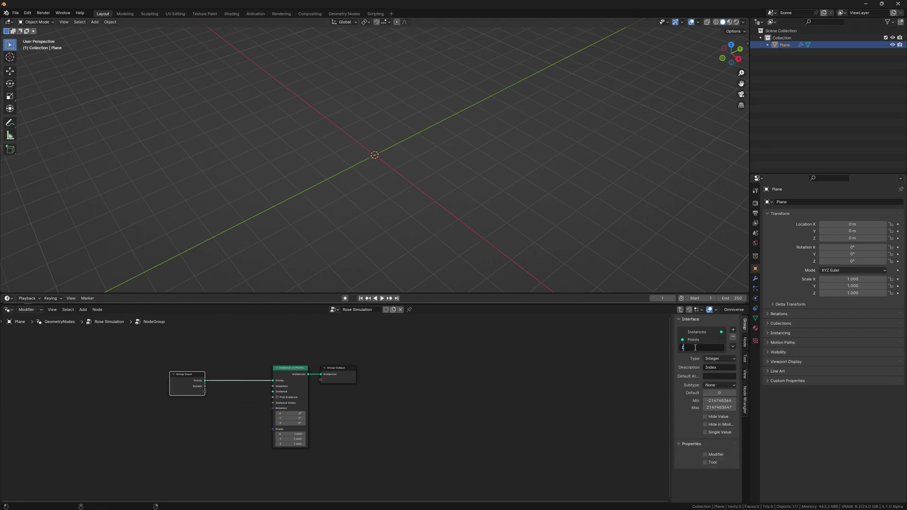
type("Index")
key("Return")
left_click(733, 330)
double_click(691, 356)
type("Subdiv Level")
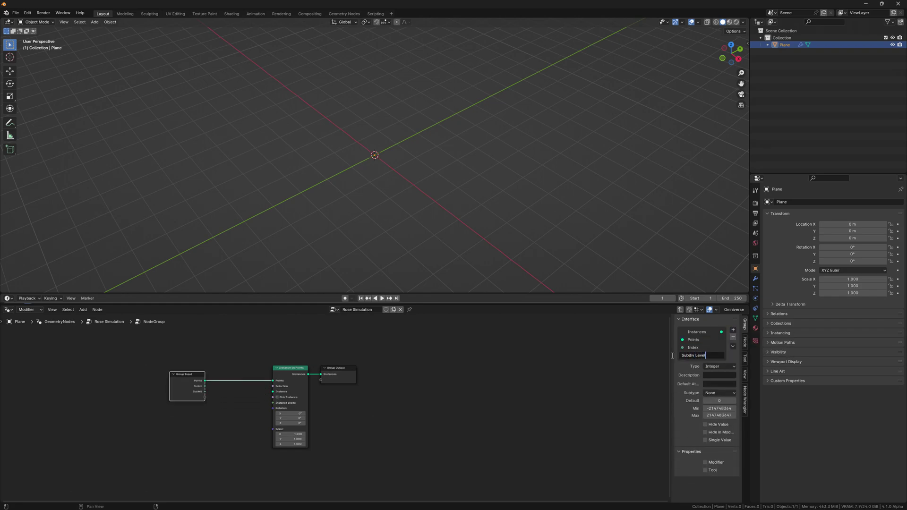
key("Return")
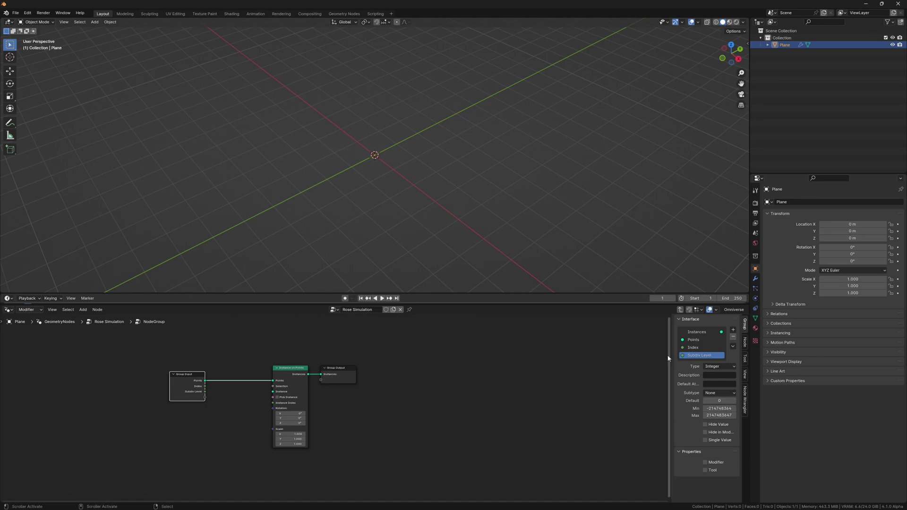
key("Tab")
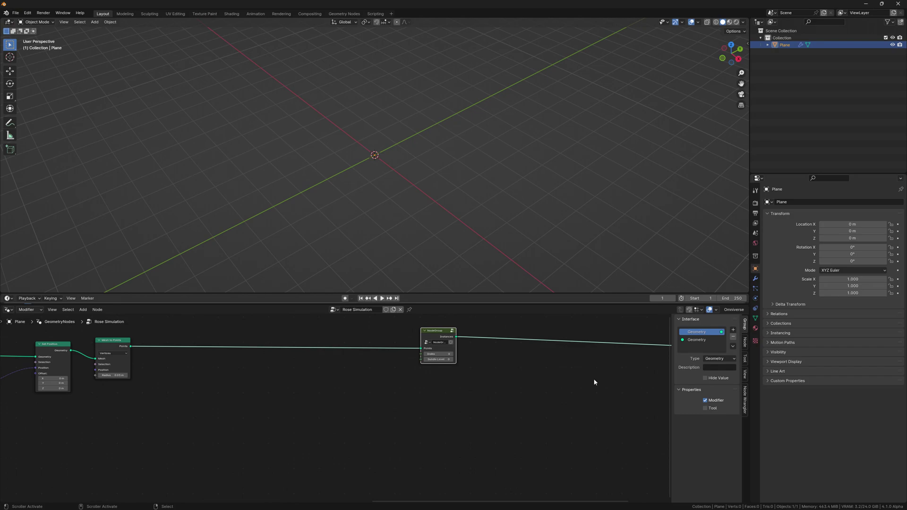
middle_click_drag(594, 383, 546, 395)
Insert a Join Geometry node on the output link
key("shift+a")
type("join")
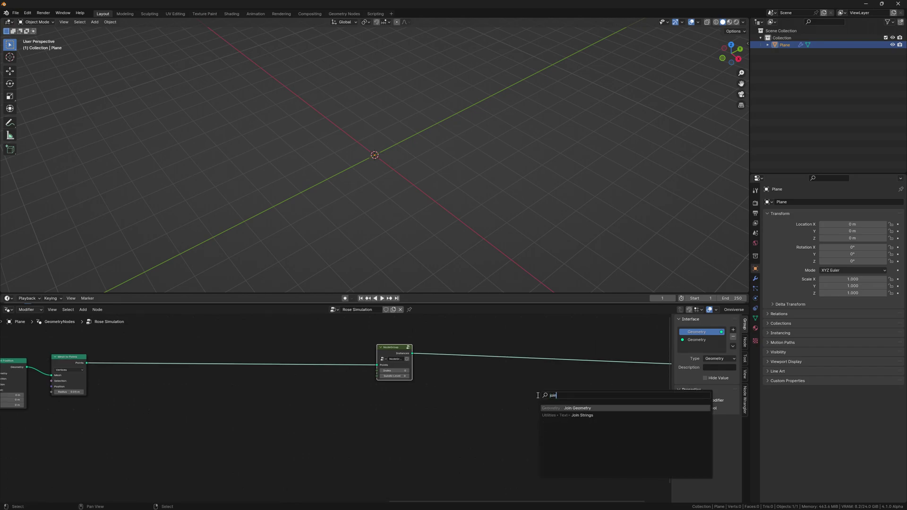
key("Return")
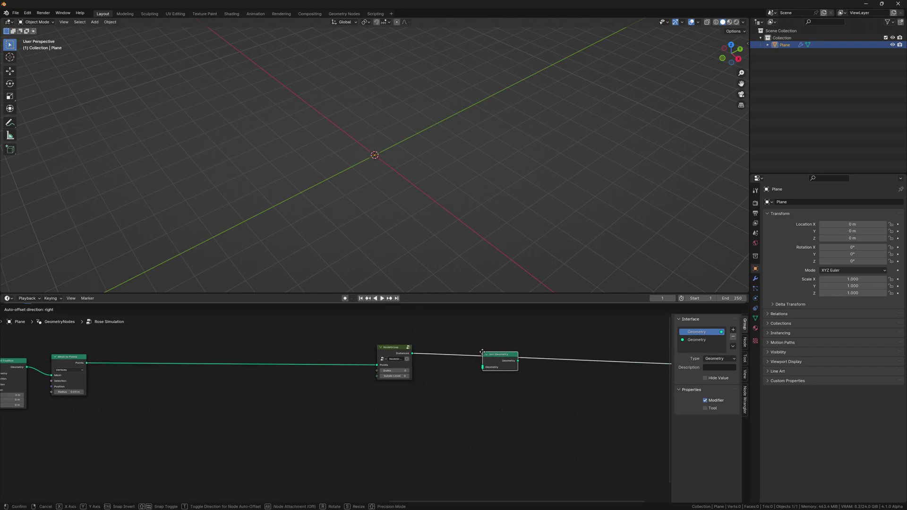
left_click(483, 353)
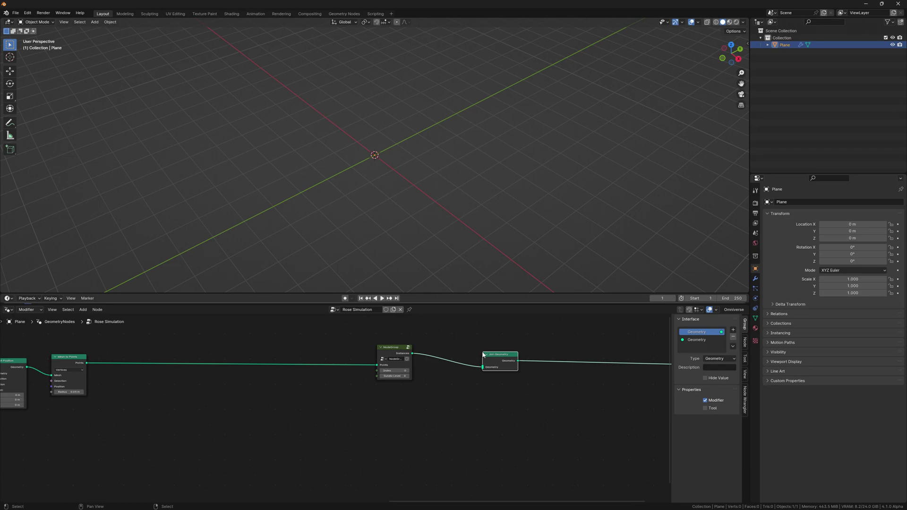
Add an Integer node and feed the group's Subdiv Level from a Group Input
scroll(290, 403, "down", 1)
key("shift+a")
type("integer")
key("Return")
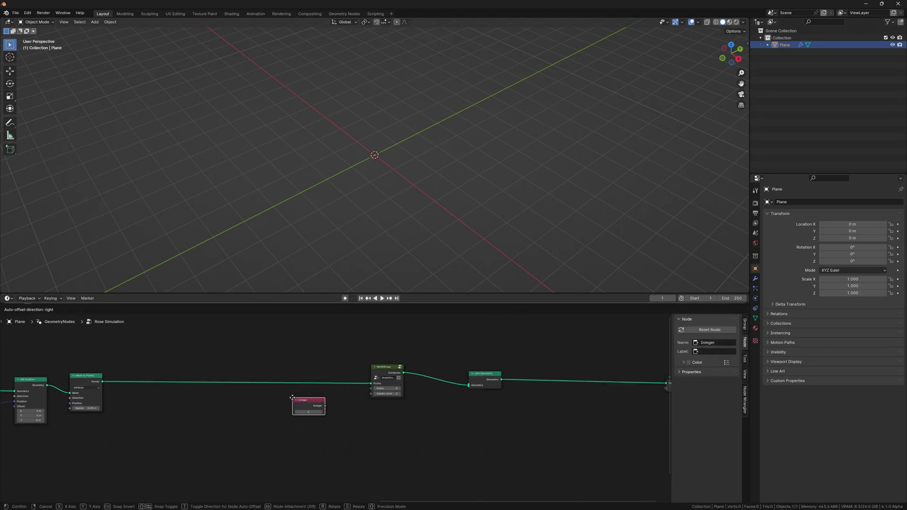
left_click(289, 403)
key("Home")
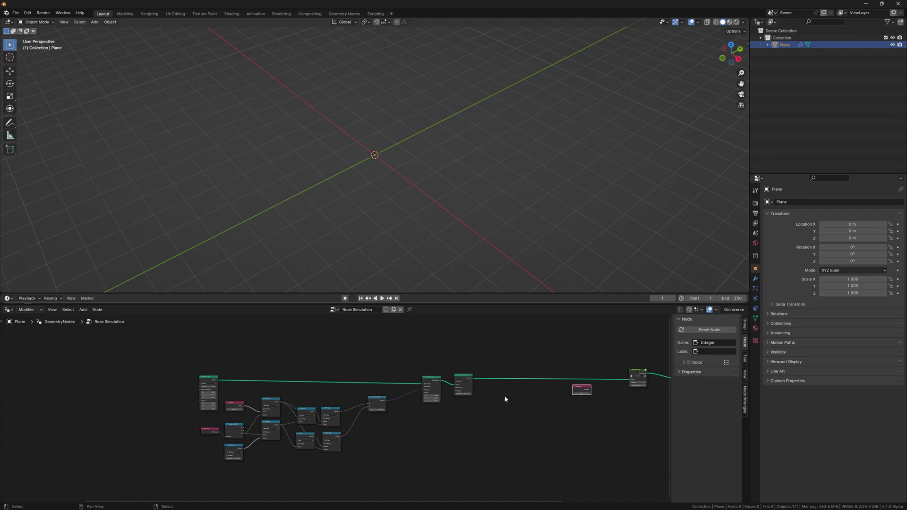
left_click(416, 395)
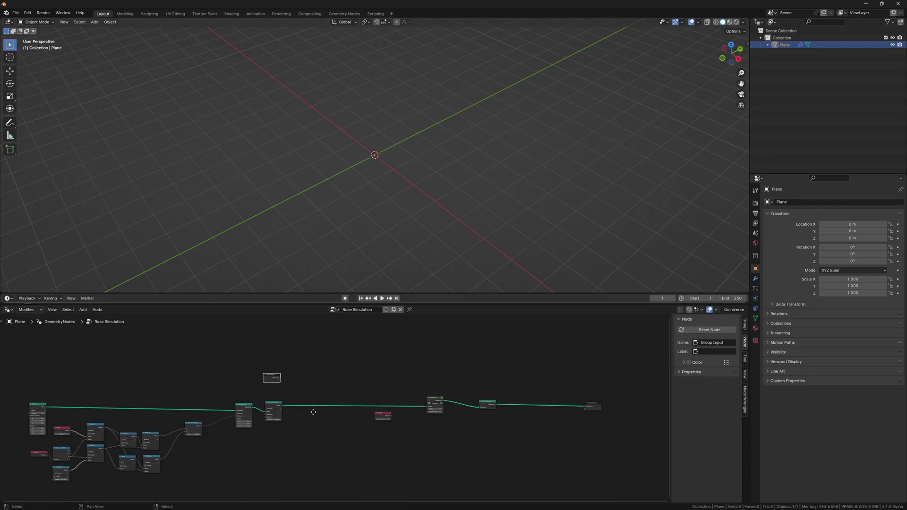
scroll(381, 432, "up", 3)
left_click_drag(440, 415, 145, 353)
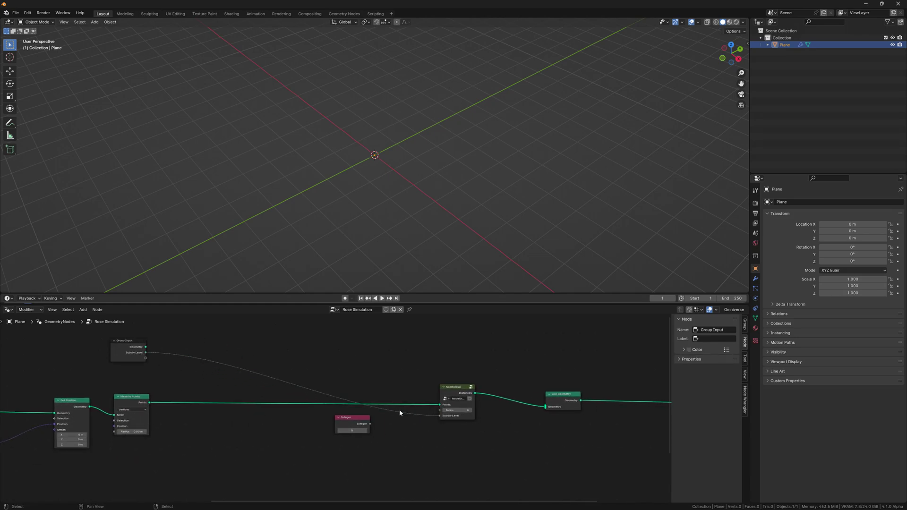
left_click(755, 278)
Link the Integer to Index, then add a second group copy with index 2 into Join Geometry
middle_click_drag(460, 437, 345, 404)
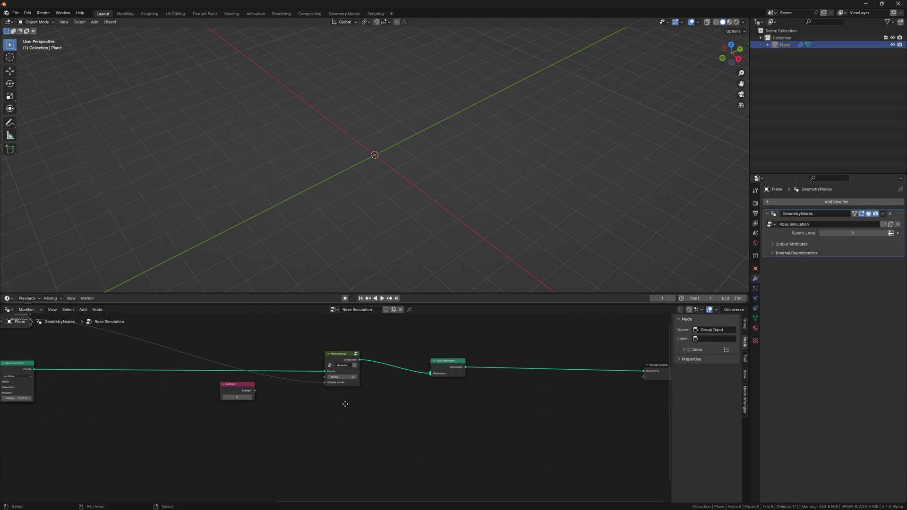
left_click_drag(255, 390, 325, 376)
key("shift+d")
scroll(392, 372, "up", 1)
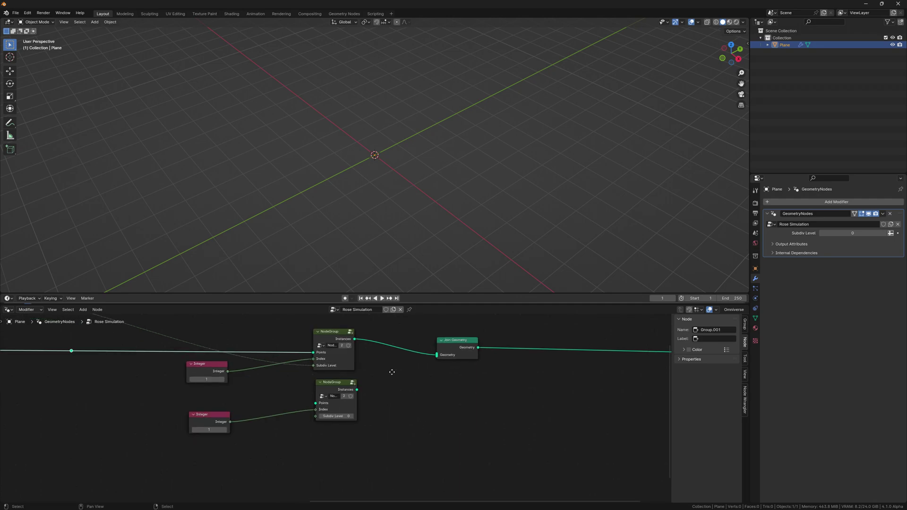
mouse_move(71, 350)
left_mouse_down()
mouse_move(316, 403)
mouse_move(436, 354)
left_mouse_up()
left_click(225, 430)
middle_click_drag(207, 422, 198, 401)
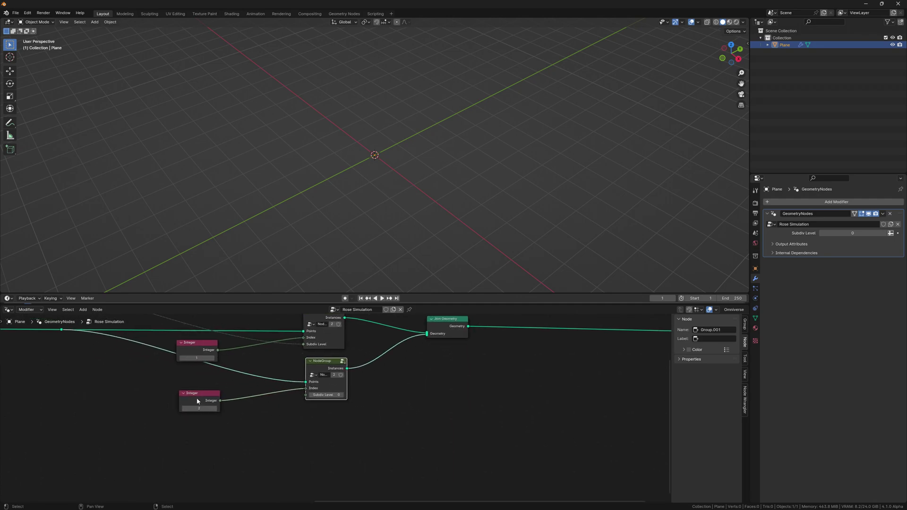
Add a third group-and-Integer copy into Join Geometry, then enter the group
key("shift+d")
left_click(195, 458)
scroll(214, 427, "down", 1)
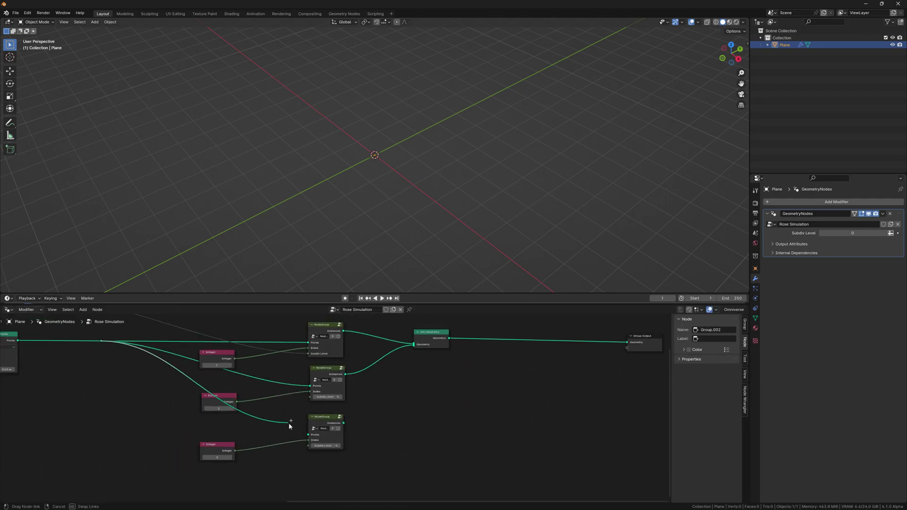
mouse_move(101, 341)
left_mouse_down()
mouse_move(309, 434)
mouse_move(409, 357)
left_mouse_up()
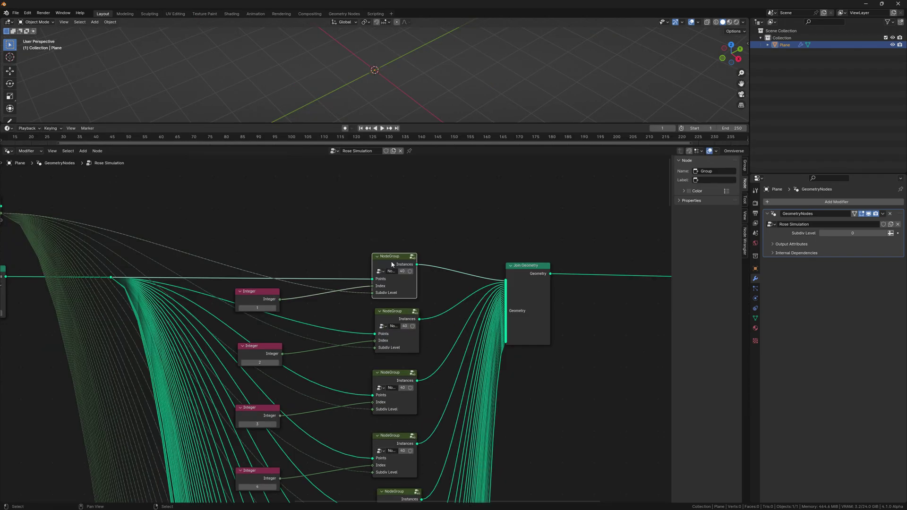
key("Tab")
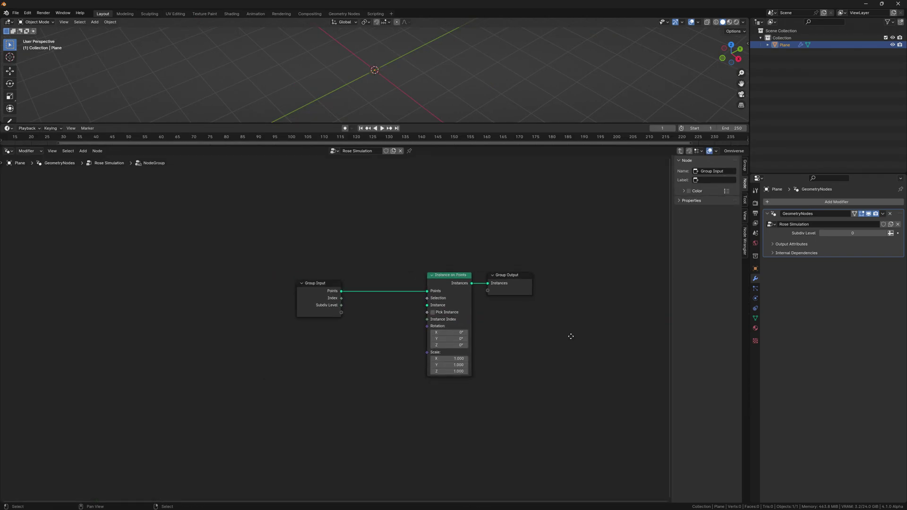
Move Group Input further left and add a Math node set to Compare beside Instance on Points
left_click_drag(330, 287, 61, 288)
left_click(61, 288)
key("shift+a")
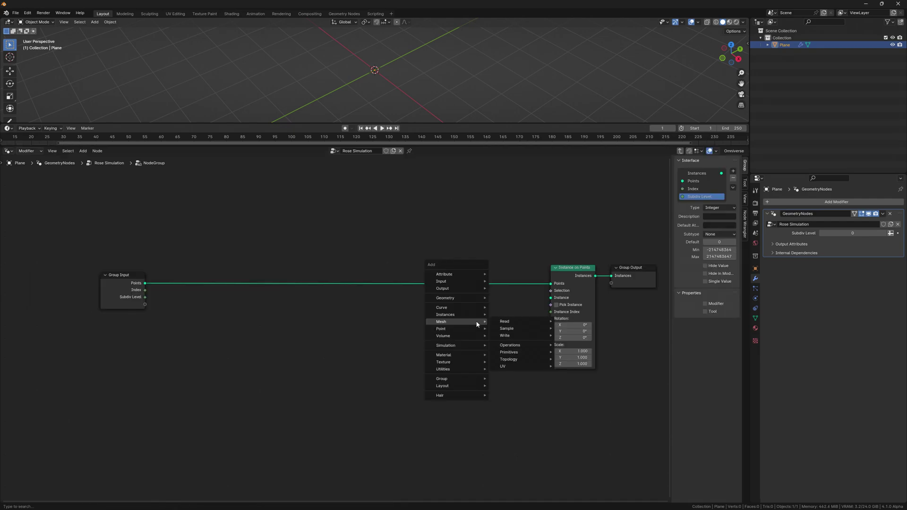
type("add")
key("Return")
left_click(483, 311)
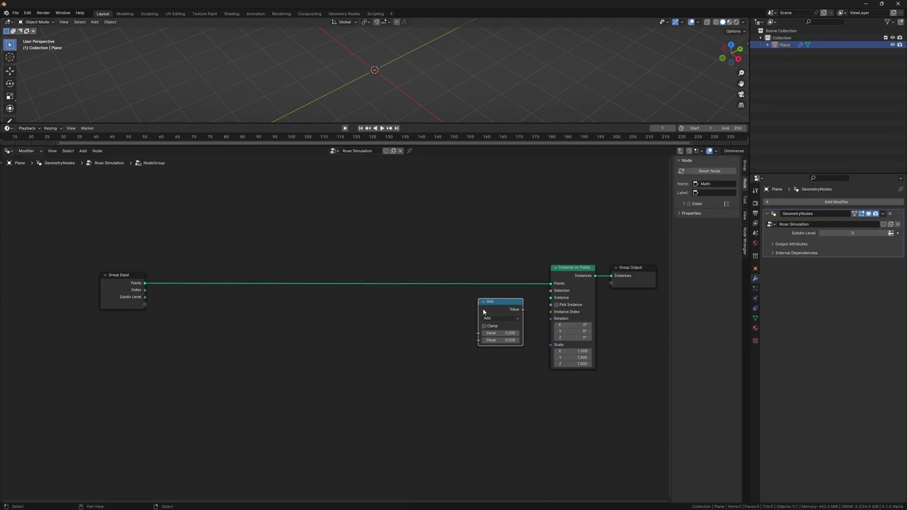
left_click(544, 368)
Compare an Index node against the group's Index input and drive the instancing Selection with it
key("shift+a")
type("index")
key("Return")
left_click(401, 322)
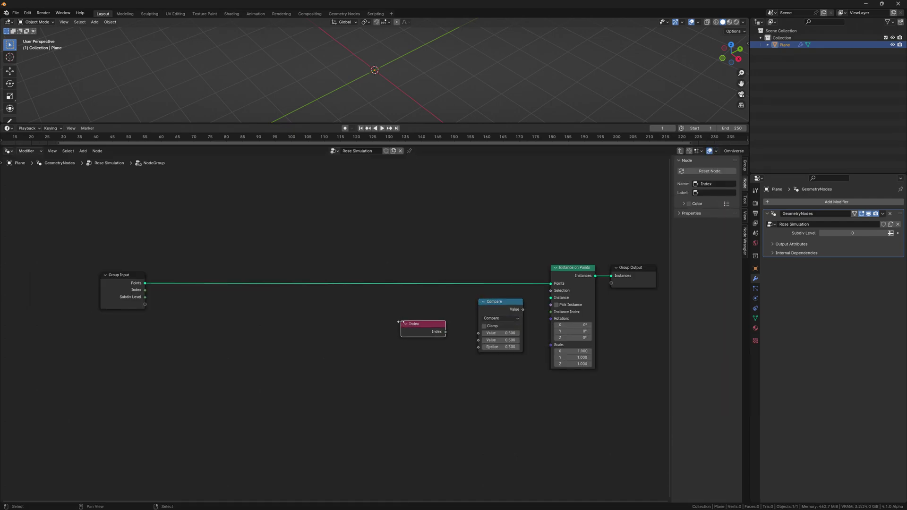
left_click_drag(446, 332, 479, 333)
left_click_drag(145, 290, 479, 340)
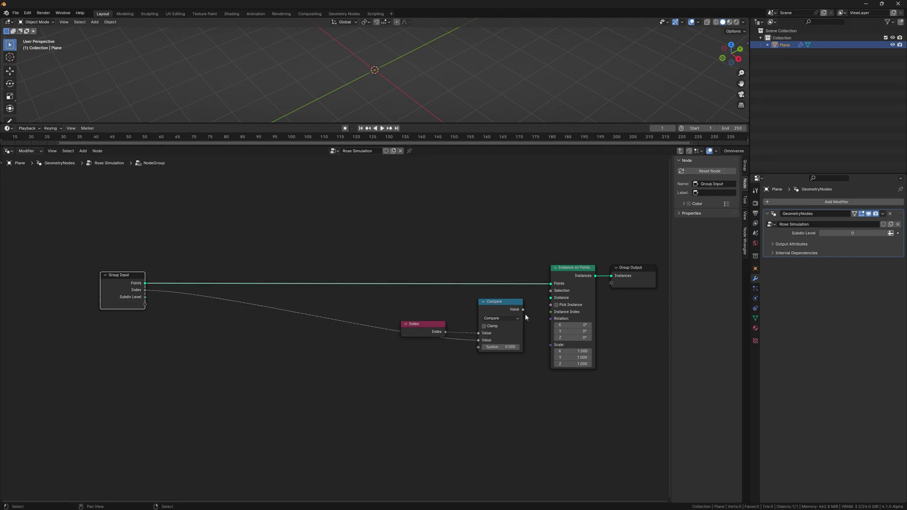
left_click_drag(523, 310, 551, 291)
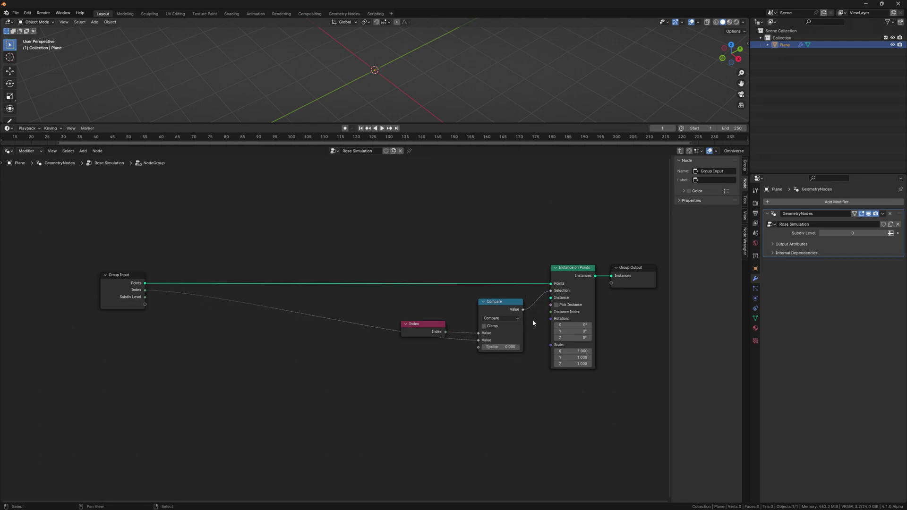
Add a Grid node above the graph and start linking it to Instance on Points
middle_click_drag(533, 323, 534, 359)
key("shift+a")
type("grid")
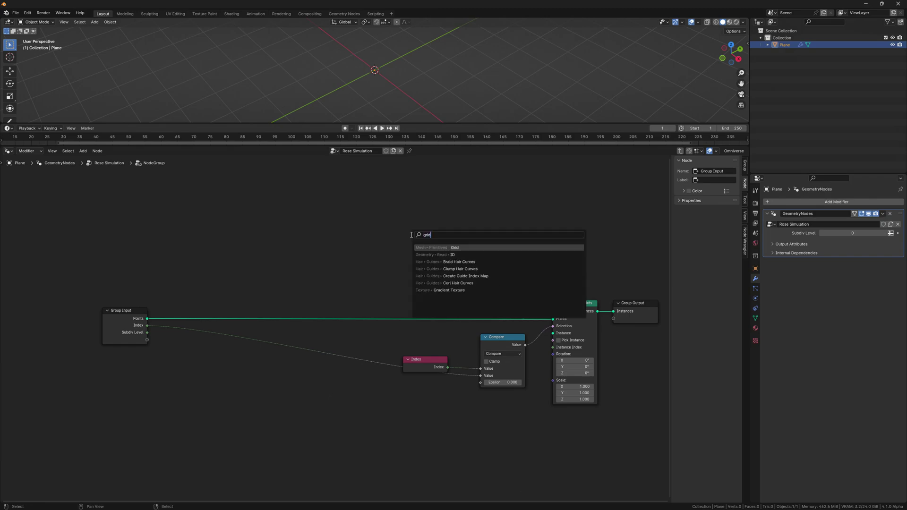
key("Return")
left_click(384, 222)
left_click_drag(406, 207, 557, 335)
Make the Grid the instance shape, with Size 0.05 m and 12 vertices along X
left_click_drag(450, 144, 450, 273)
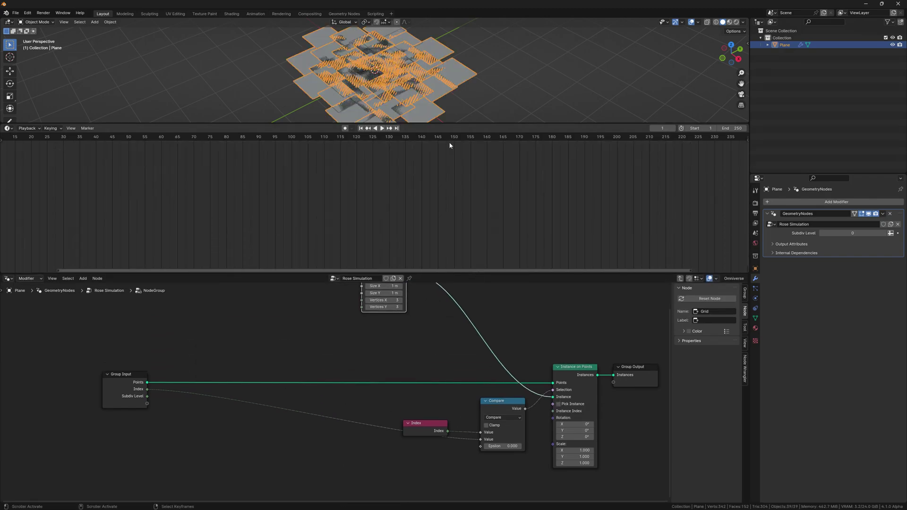
left_click_drag(450, 124, 450, 254)
scroll(407, 371, "down", 3)
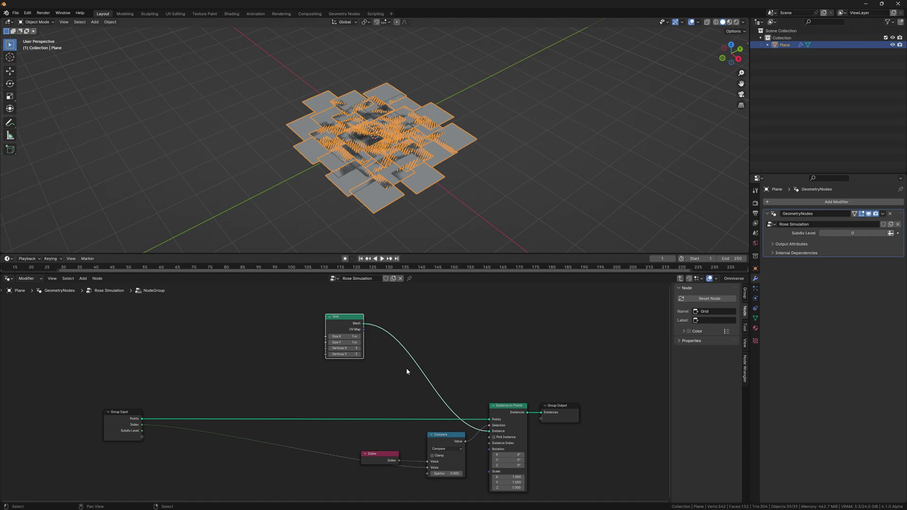
left_click(354, 336)
key("Return")
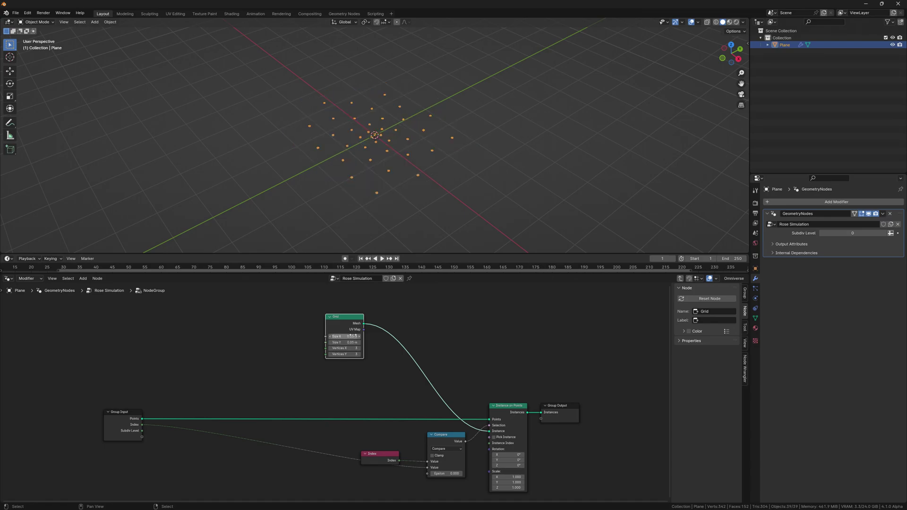
type("10")
key("Return")
View the whole Rose Simulation tree, return into the NodeGroup and reposition the Grid node
scroll(393, 142, "up", 3)
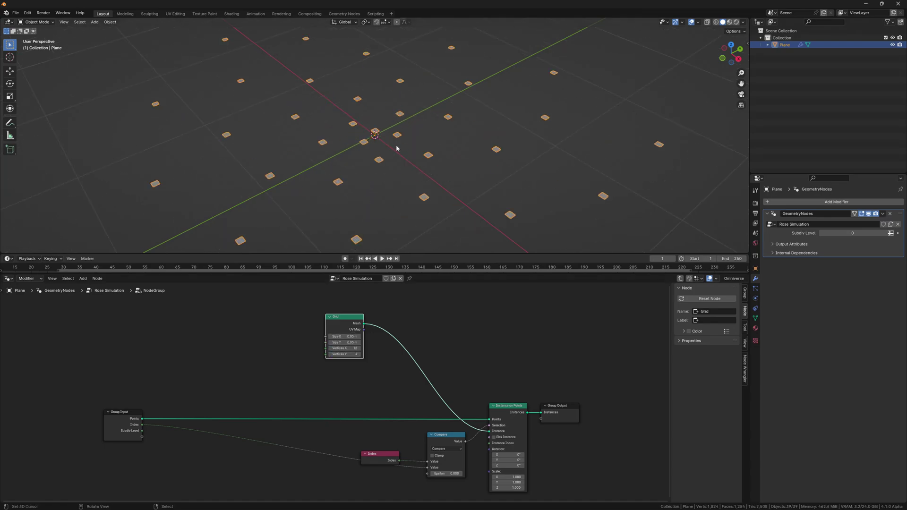
scroll(393, 142, "up", 3)
left_click(681, 279)
key("Home")
scroll(222, 415, "up", 3)
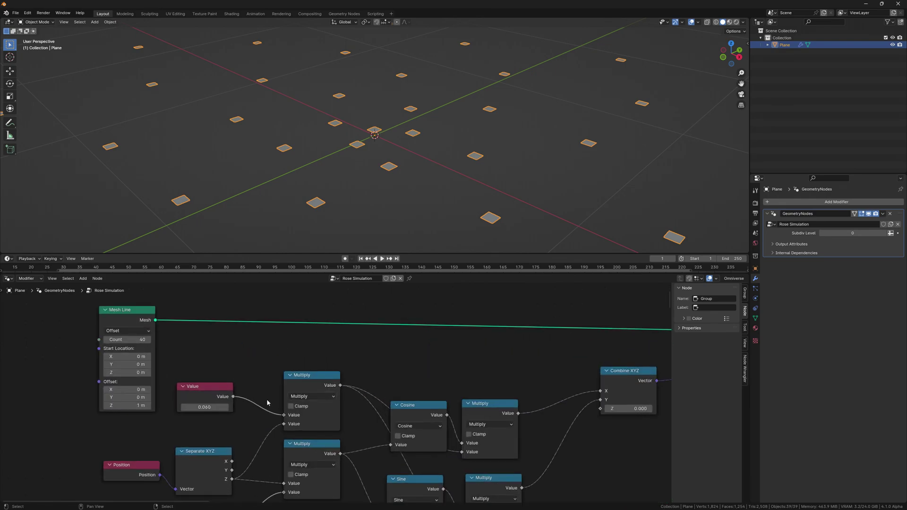
key("Home")
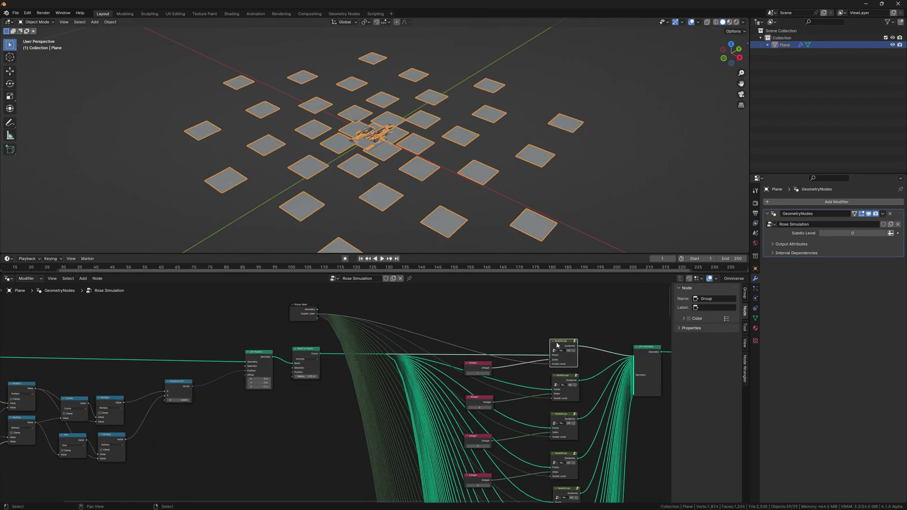
key("Tab")
left_click_drag(344, 281, 340, 312)
left_click(340, 312)
Group the Grid node with Ctrl+G and remove the unused inputs from its interface
key("ctrl+g")
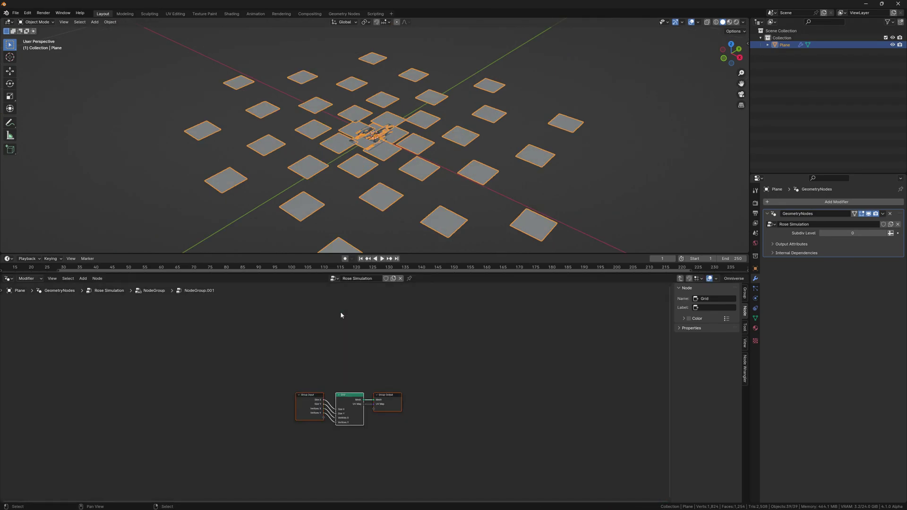
left_click(745, 293)
left_click(733, 307)
left_click(733, 307)
left_click(733, 307)
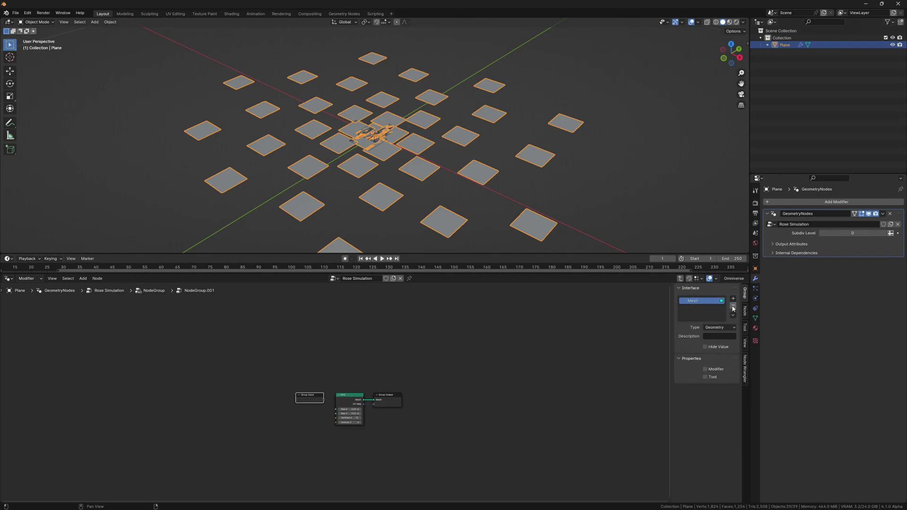
left_click_drag(300, 401, 142, 423)
Add an Integer group input named 'Subdiv Level' and tidy the Group Input node
double_click(700, 325)
type("Subdic")
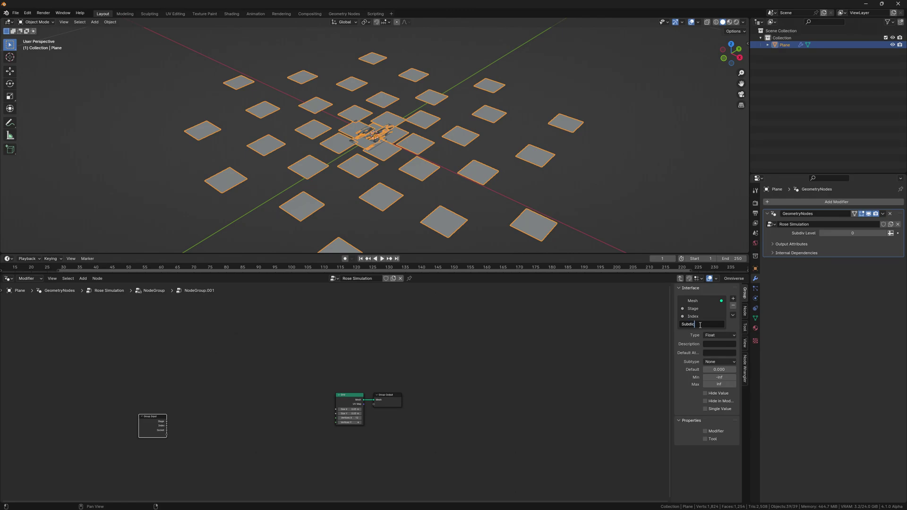
type(" Level")
key("Return")
left_click(719, 335)
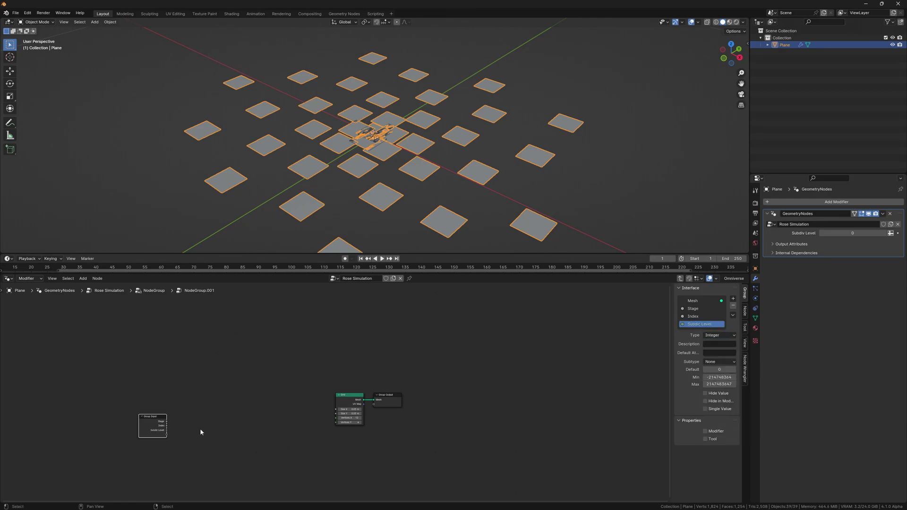
left_click_drag(149, 421, 113, 400)
Insert Transform Geometry between Grid and Group Output, offsetting the grid 0.025 m in X
left_click(681, 279)
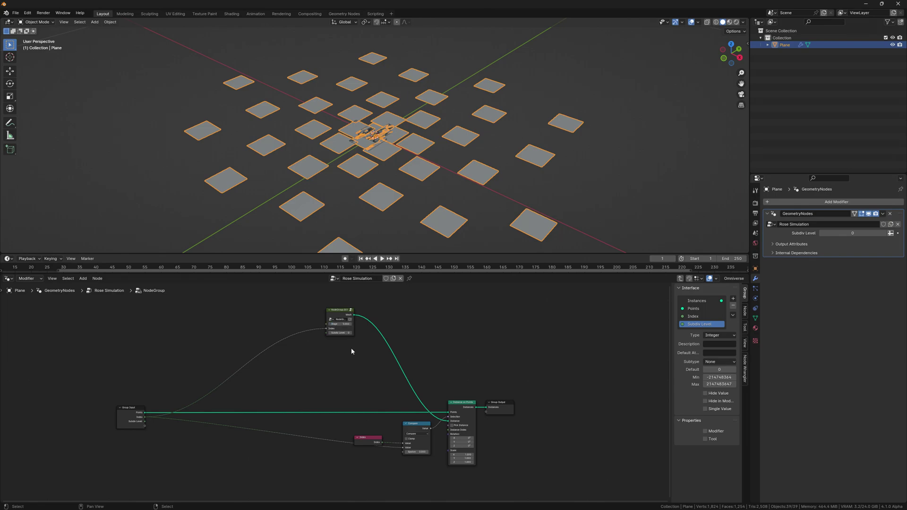
key("Tab")
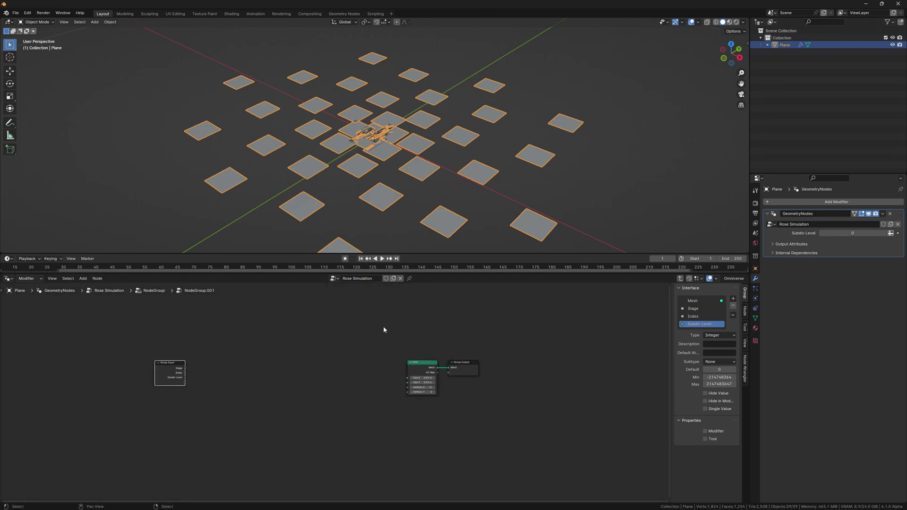
left_click_drag(170, 373, 40, 375)
mouse_move(422, 364)
left_mouse_down()
mouse_move(170, 367)
mouse_move(203, 357)
left_mouse_up()
scroll(284, 378, "up", 3)
left_click(188, 321)
Add Set Position before Group Output, plus Position feeding a Separate XYZ node
key("shift+a")
type("set pos")
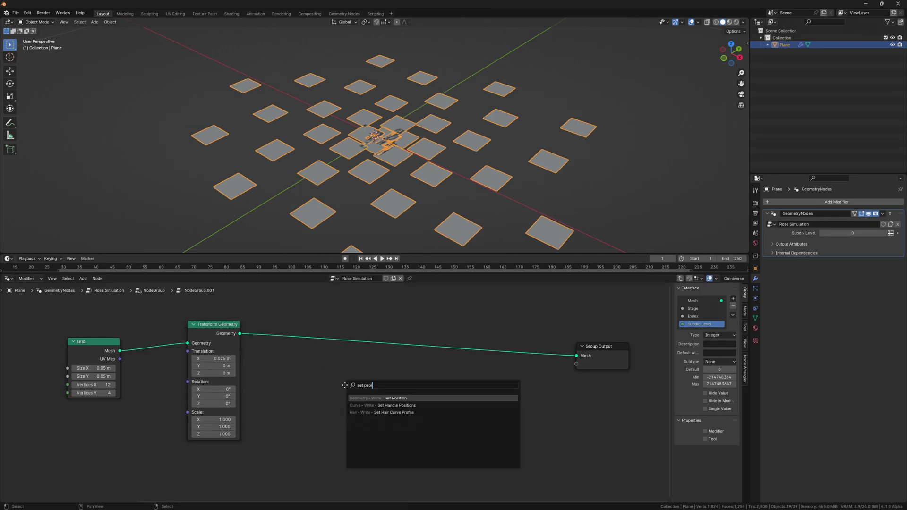
key("Return")
left_click(363, 430)
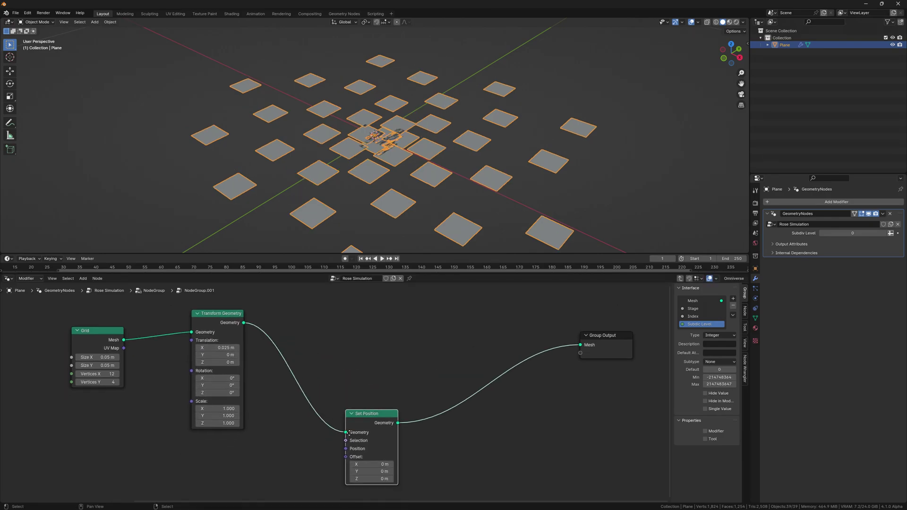
middle_click_drag(363, 430, 514, 315)
key("shift+a")
key("Return")
key("shift+a")
type("sep")
key("Return")
left_click(160, 402)
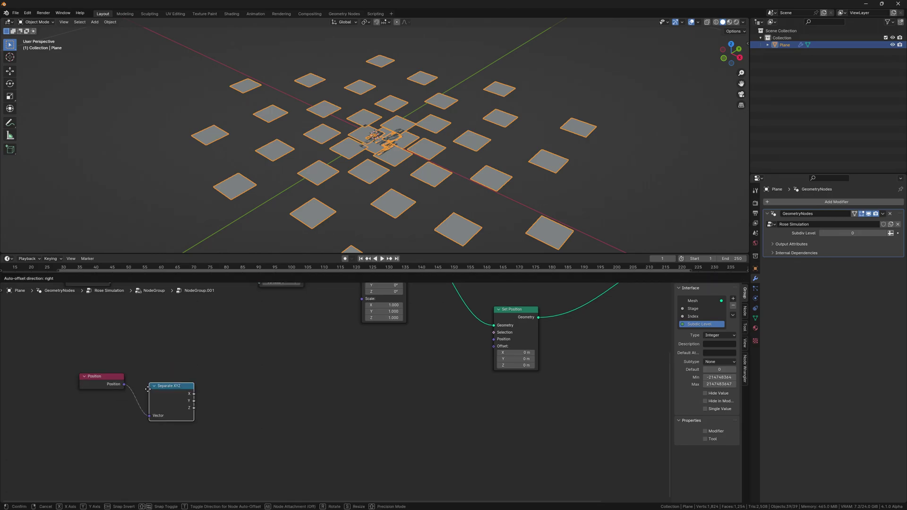
Route X through Map Range, Combine XYZ and a vector Multiply into the Set Position Offset
key("shift+a")
type("map")
key("Return")
left_click_drag(183, 391, 202, 427)
type("comb")
mouse_move(246, 394)
left_mouse_down()
mouse_move(333, 394)
mouse_move(378, 373)
mouse_move(373, 393)
left_mouse_up()
key("Return")
type("1mul")
key("Return")
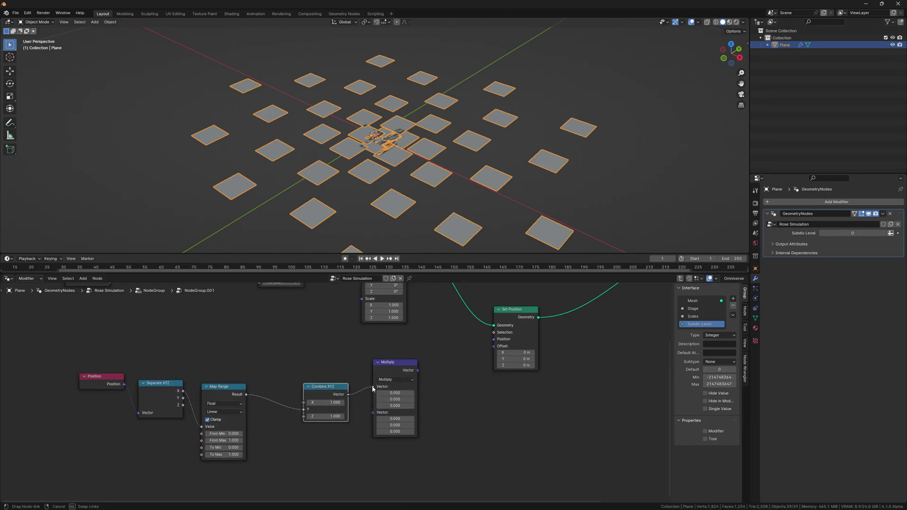
left_click_drag(418, 371, 493, 340)
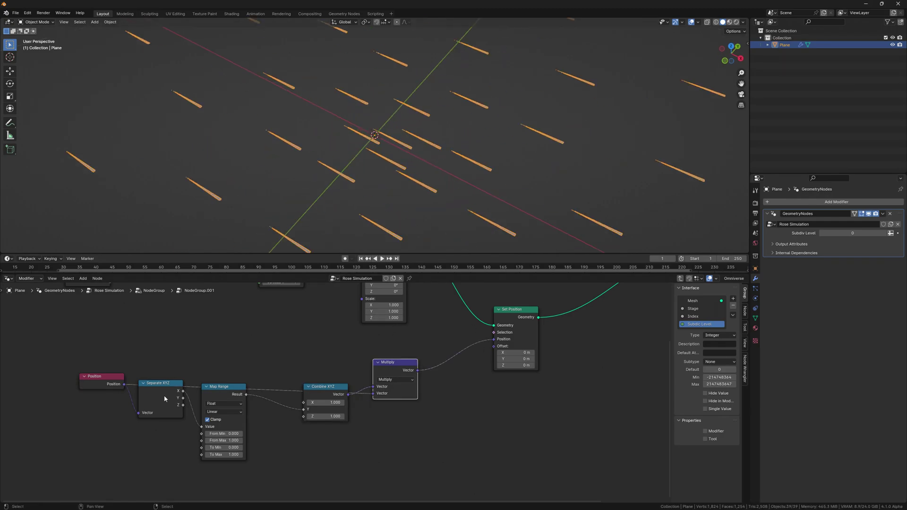
Insert an RGB Curves node between Map Range and Combine XYZ
scroll(163, 395, "up", 2)
key("shift+a")
type("rgb")
key("Return")
left_click(231, 373)
mouse_move(233, 424)
left_mouse_down()
mouse_move(231, 403)
mouse_move(274, 452)
left_mouse_up()
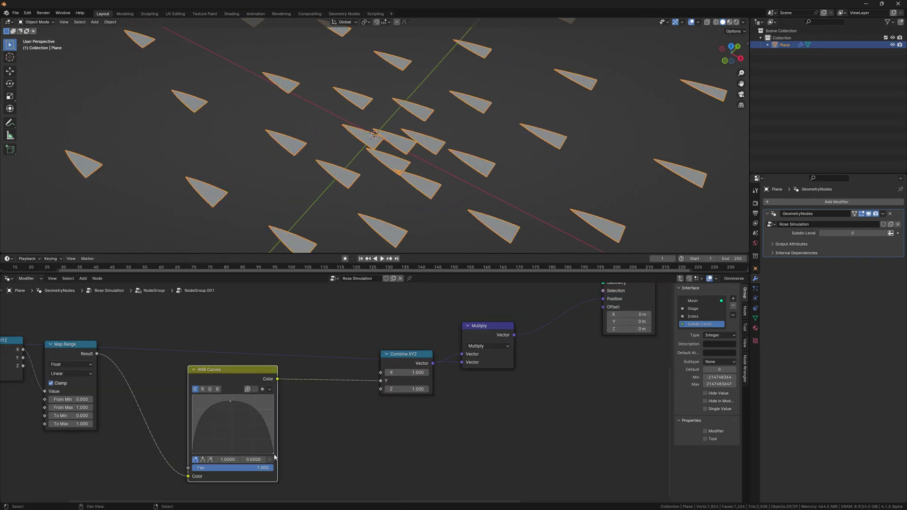
Set Map Range From Max to 0.05 and bend the RGB curve into a dome
scroll(276, 388, "up", 1)
double_click(71, 387)
type("0.05")
key("Return")
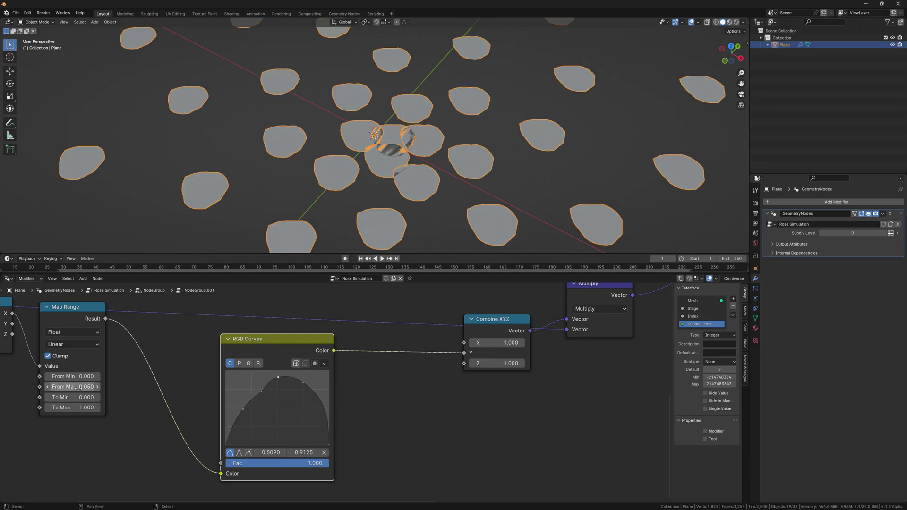
left_click(305, 388)
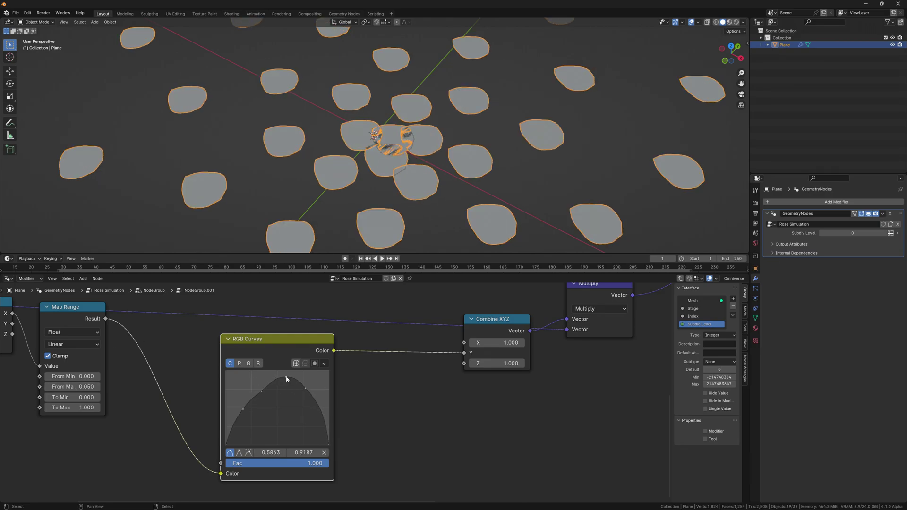
key("n")
key("Home")
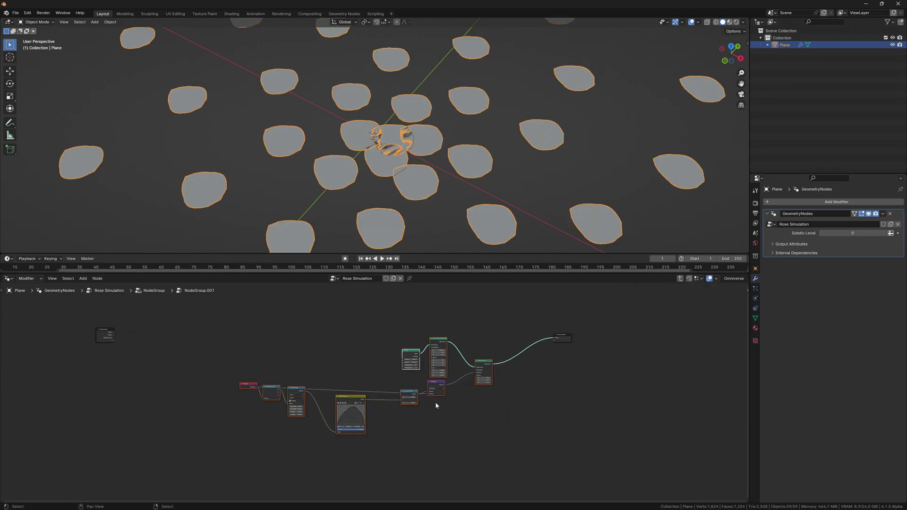
Frame the petal-shaping nodes with Ctrl+J and move the frame and Group Input aside
key("ctrl+j")
scroll(360, 347, "down", 2)
scroll(361, 348, "down", 1)
left_click_drag(360, 348, 272, 278)
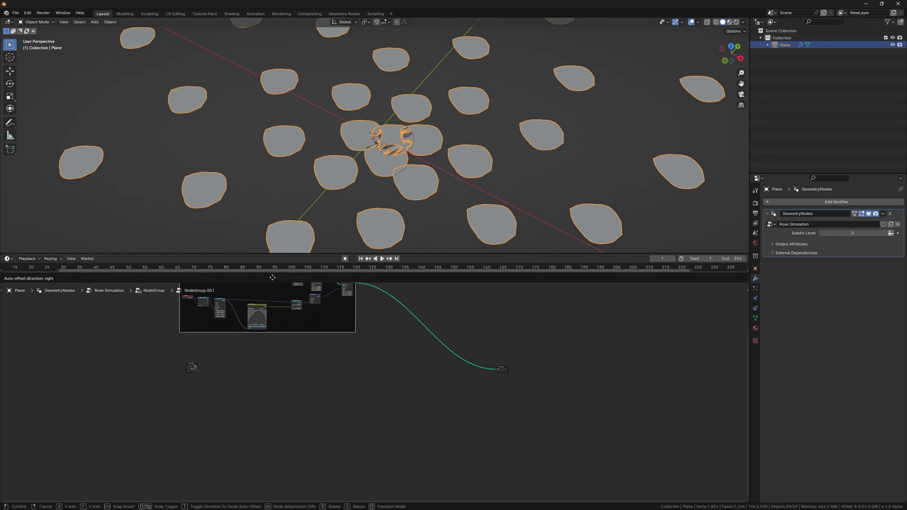
left_click(200, 297)
left_click_drag(192, 380, 80, 401)
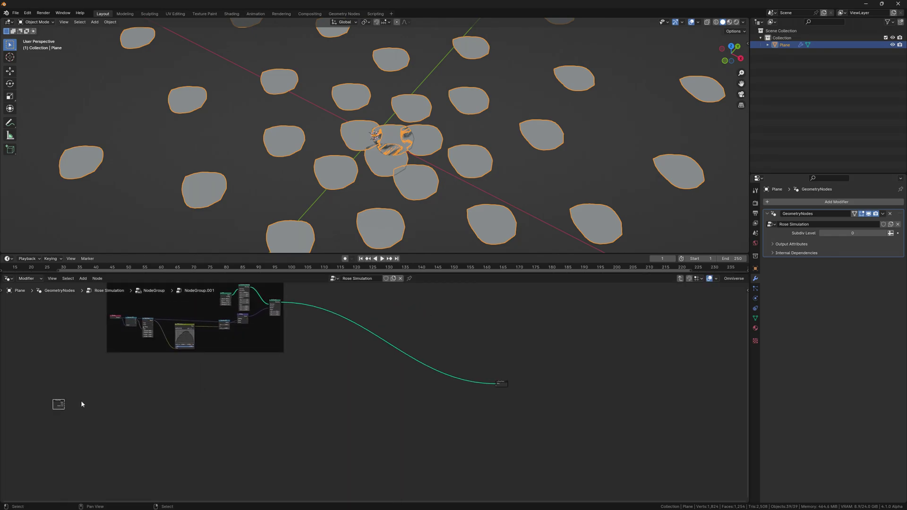
Drop a Subdivision Surface onto the output wire, its Level driven by Subdiv Level
scroll(82, 404, "up", 3)
key("shift+a")
type("subdiv")
type("s")
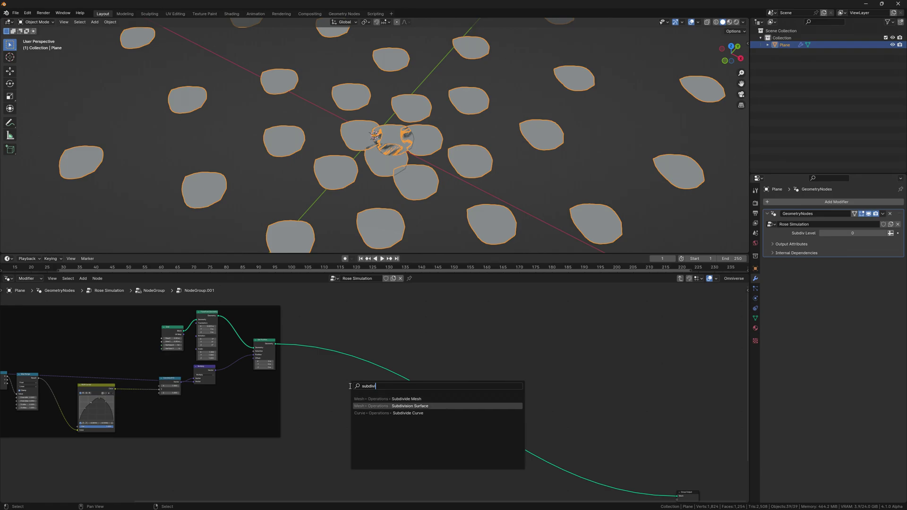
key("Return")
left_click(319, 342)
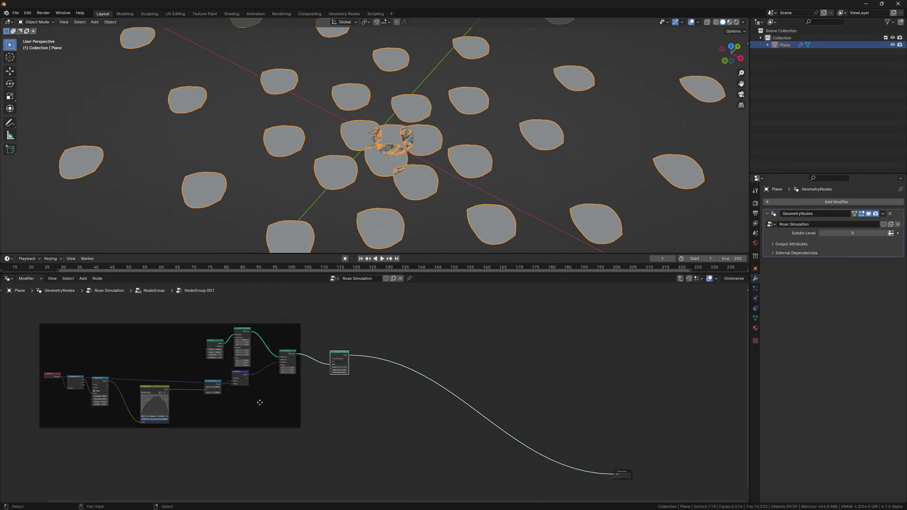
middle_click_drag(316, 341, 250, 417)
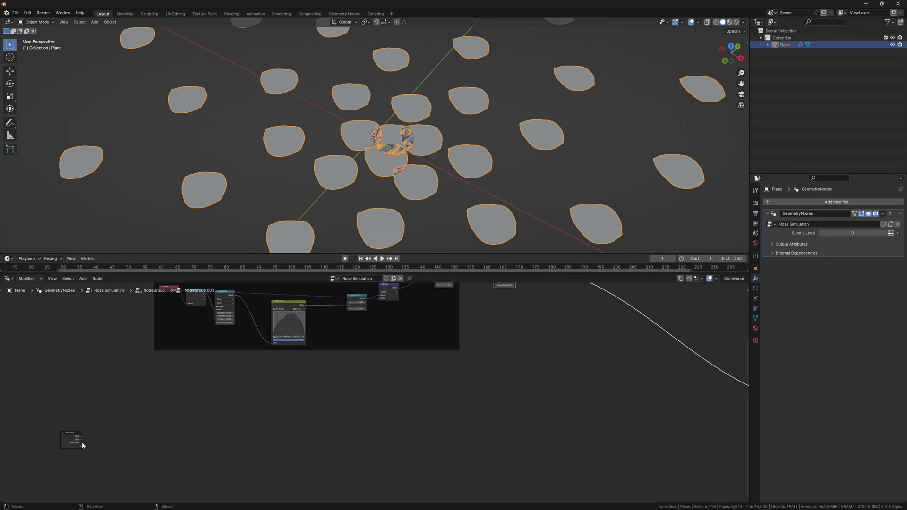
left_click_drag(82, 445, 496, 318)
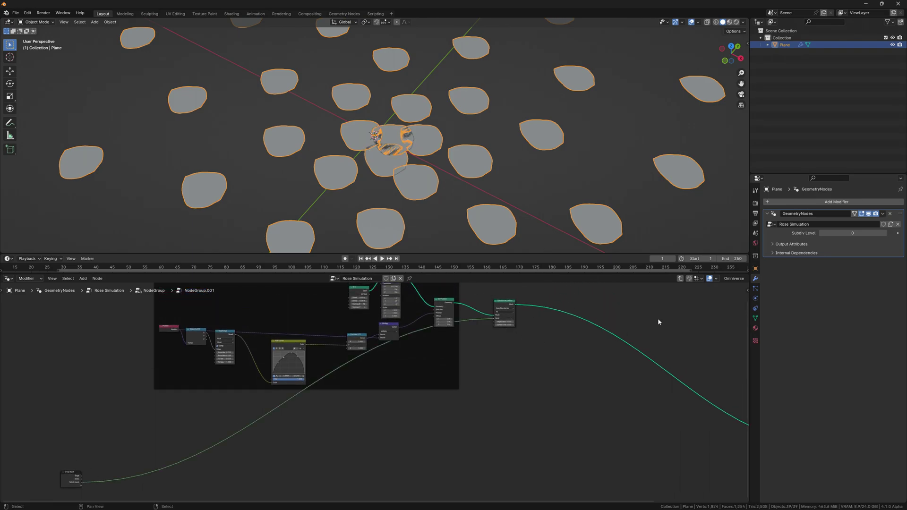
Test by raising the modifier's Subdiv Level, then set it back to 0
left_click(885, 234)
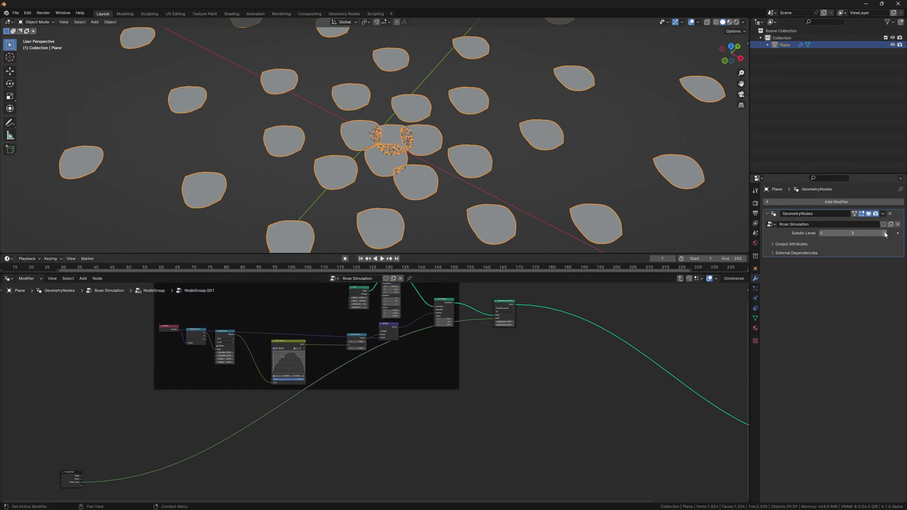
left_click(822, 234)
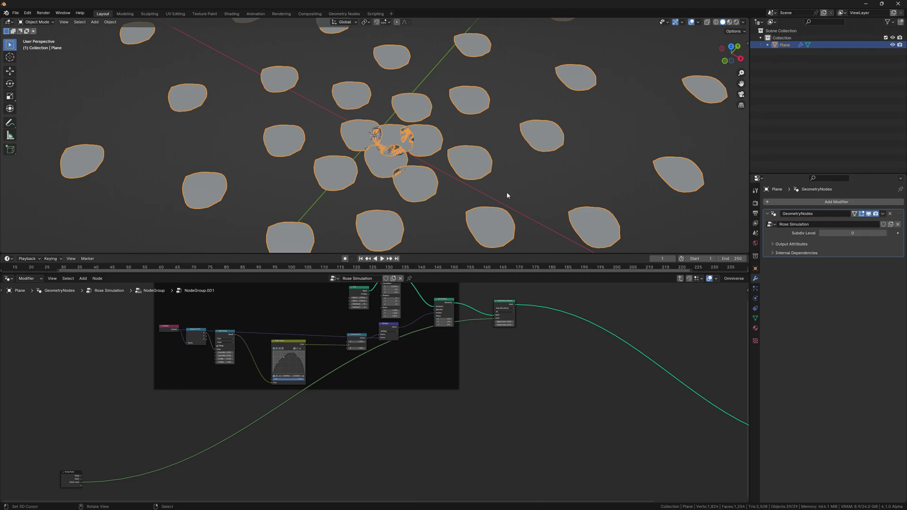
middle_click_drag(510, 347, 435, 382)
middle_click_drag(535, 378, 449, 375)
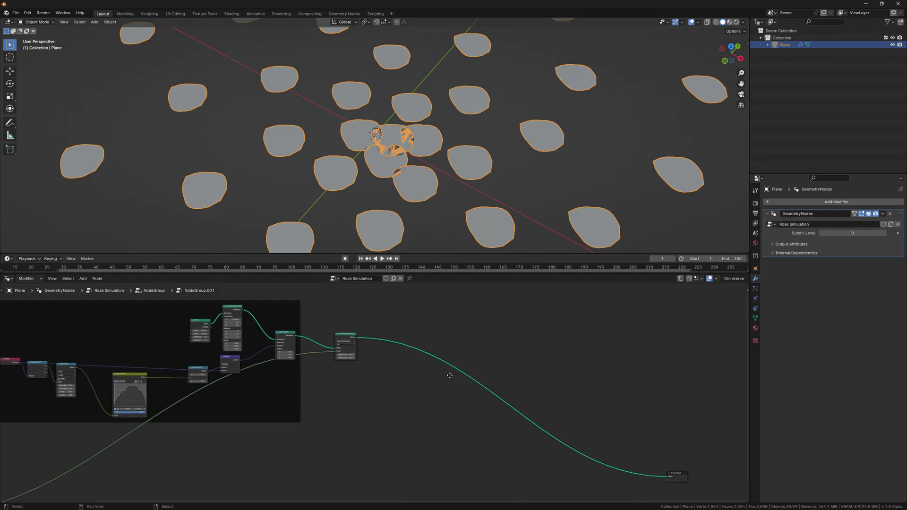
left_click_drag(613, 475, 747, 359)
Add a second Set Position and send the Separate XYZ X value into a Combine XYZ Z
key("shift+a")
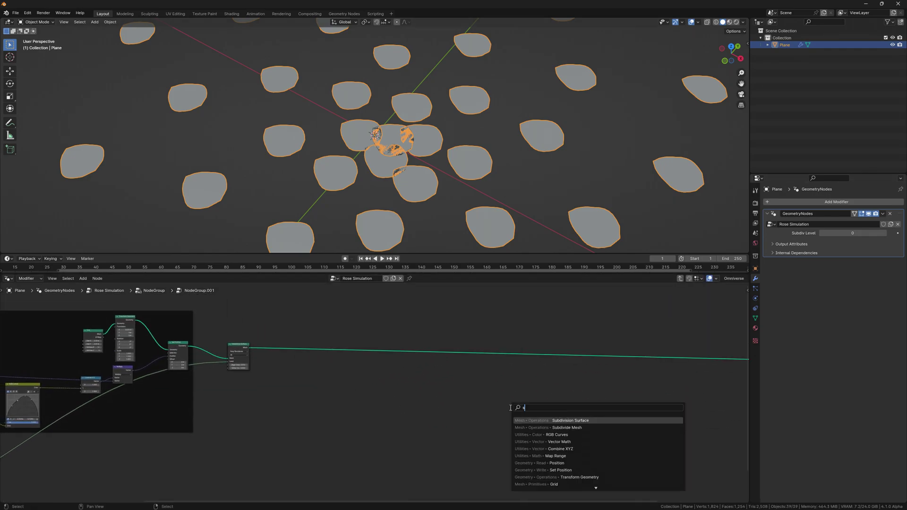
type("et pos")
key("Return")
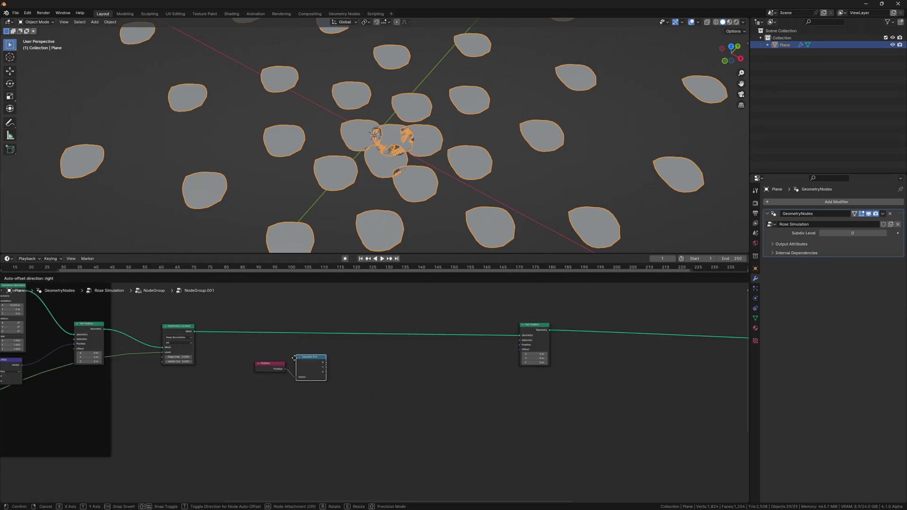
left_click(291, 357)
key("shift+a")
left_click(440, 378)
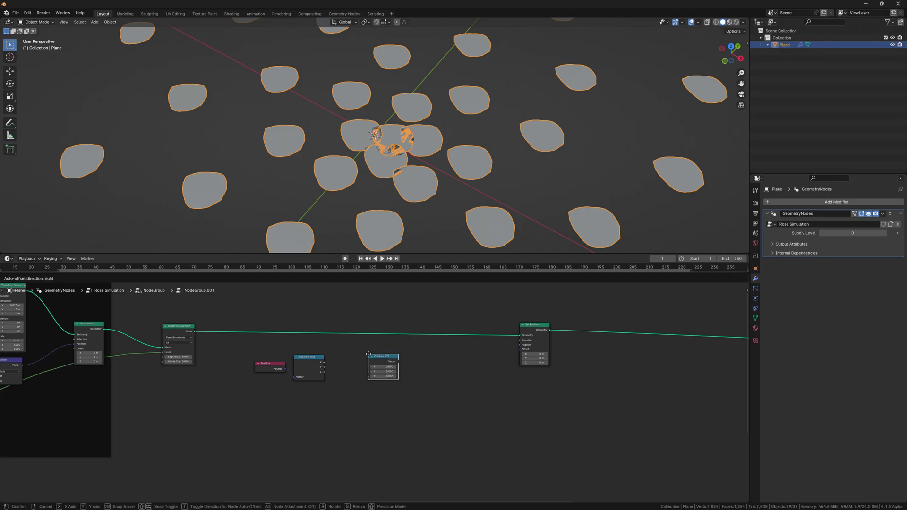
left_click(367, 360)
left_click_drag(311, 354, 367, 372)
Scale the Combine XYZ vector with a vector Scale node feeding the Set Position Offset
key("shift+a")
left_click(472, 373)
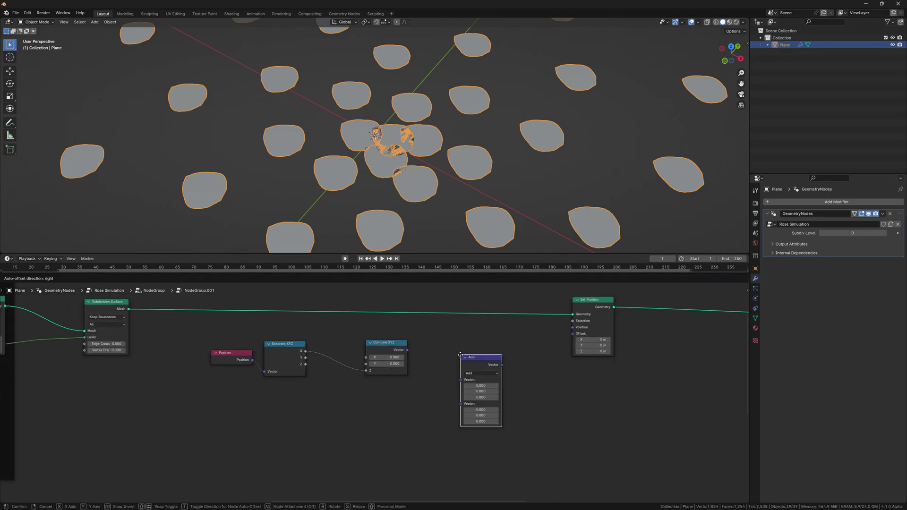
left_click(453, 351)
mouse_move(407, 351)
left_mouse_down()
mouse_move(431, 358)
mouse_move(573, 333)
left_mouse_up()
middle_click_drag(449, 142, 501, 172)
Insert a Color Ramp with Ease interpolation between X and Z, black stop at 0
key("shift+a")
type("ramp")
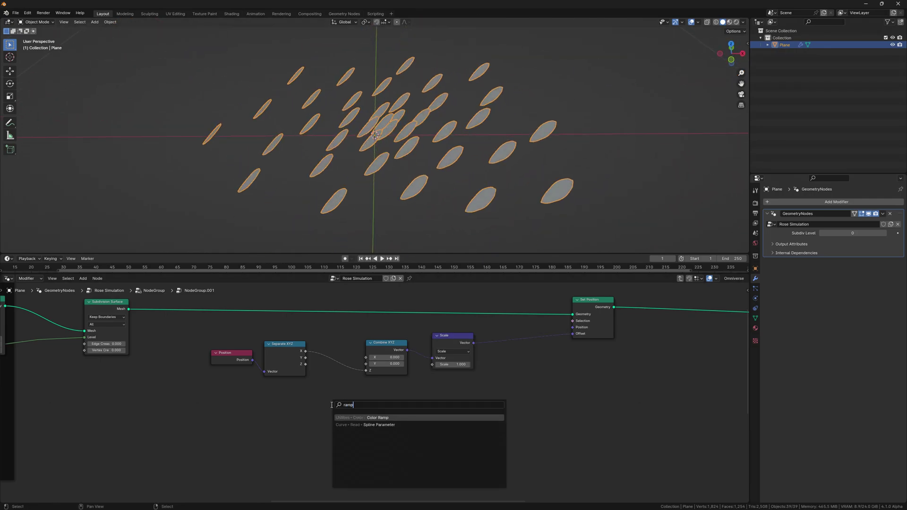
key("Return")
scroll(374, 392, "up", 2)
left_click(316, 376)
left_click_drag(313, 376, 312, 376)
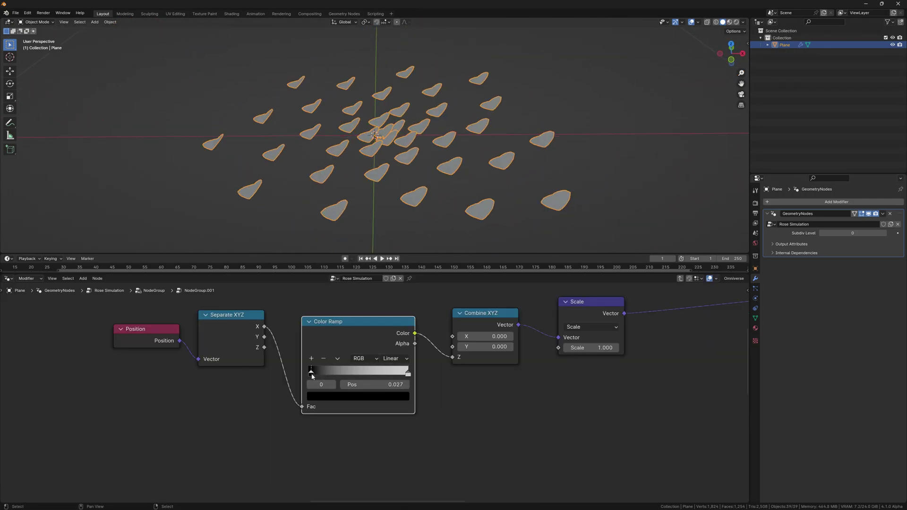
left_click(394, 359)
left_click(402, 381)
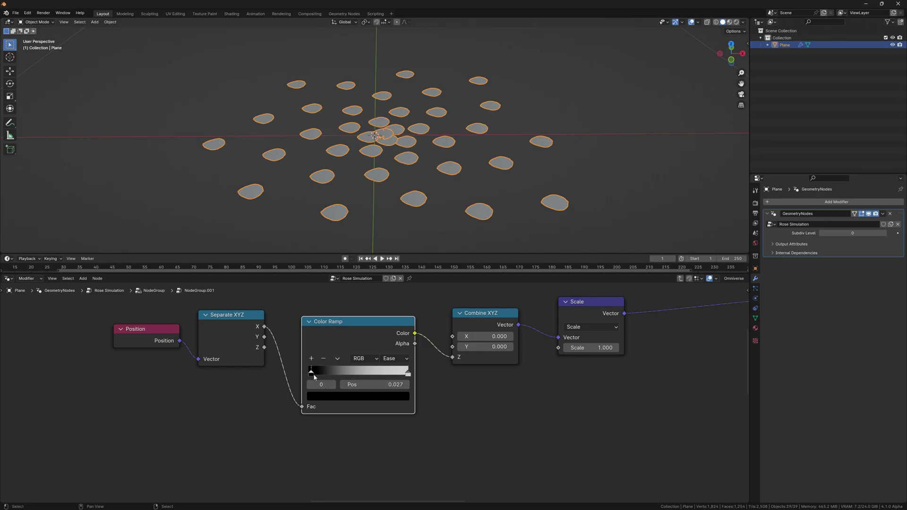
left_click_drag(314, 375, 298, 372)
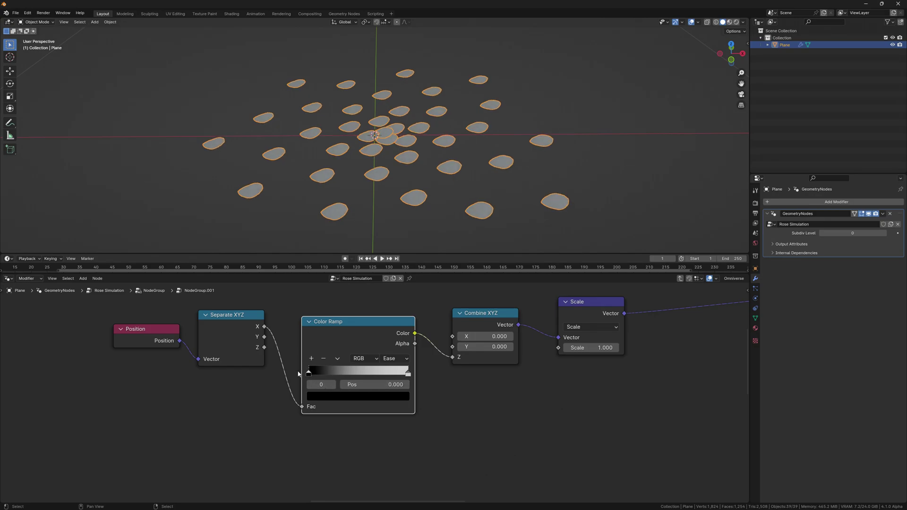
Set the Scale amount to 6 and frame the leaf-shaping nodes with Ctrl+J
left_click(591, 347)
type("6")
key("Return")
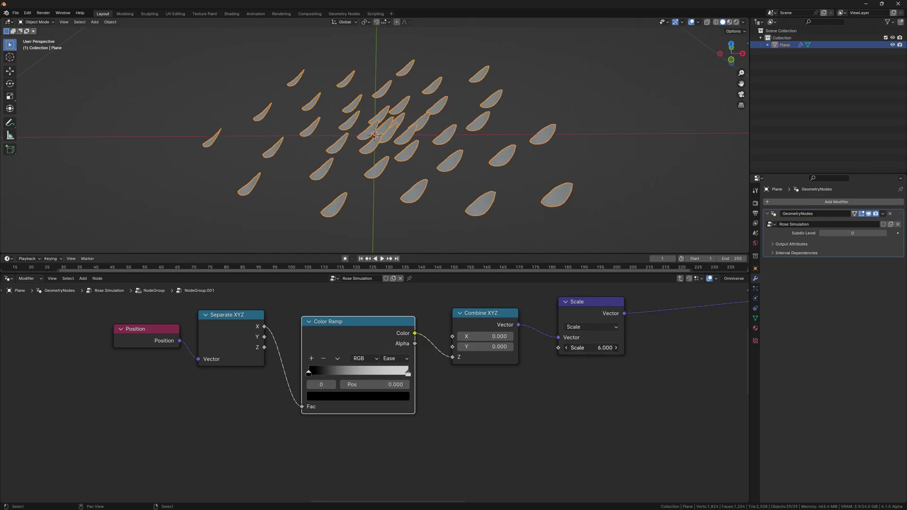
scroll(373, 359, "down", 5)
left_click(470, 350, "shift")
key("ctrl+j")
Move the new frame aside and drop the Position node in place
key("g")
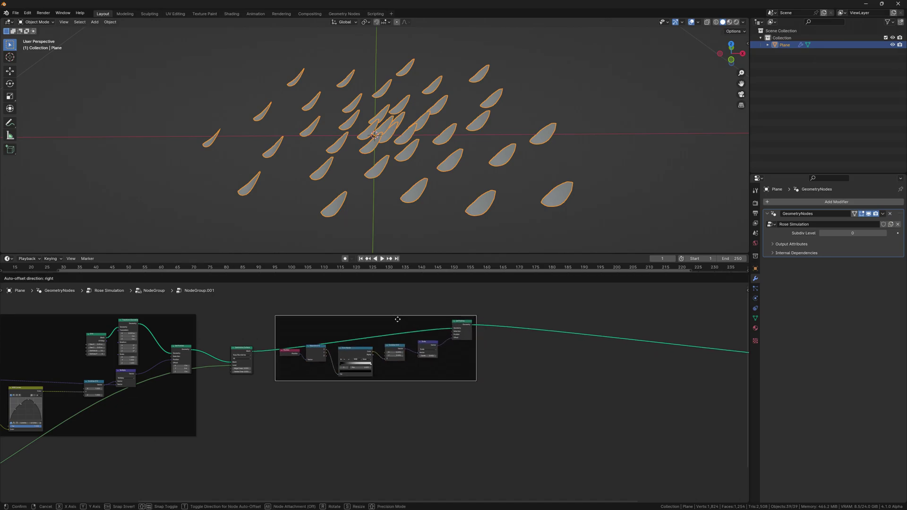
scroll(473, 377, "down", 2)
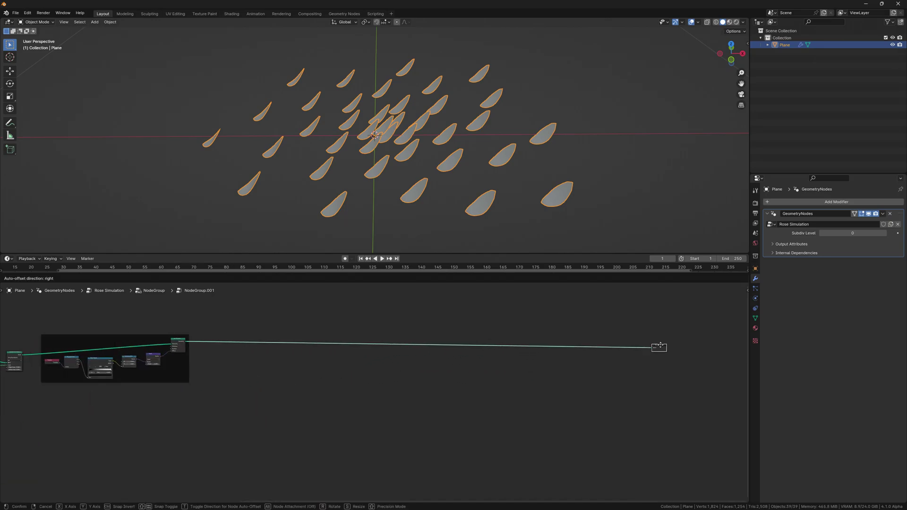
scroll(189, 340, "up", 3)
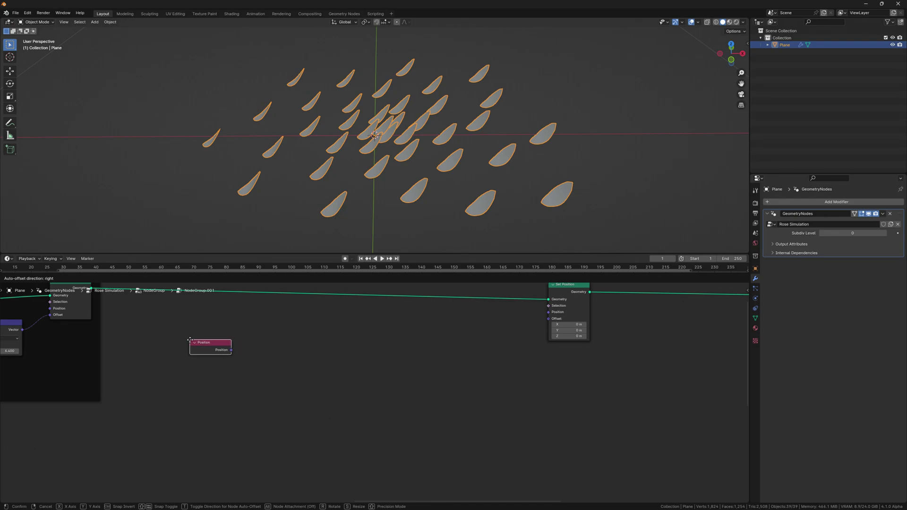
left_click(190, 340)
Add a vector Add node and a Combine XYZ node, feeding a value into its X input
key("shift+a")
type("vector add")
key("Return")
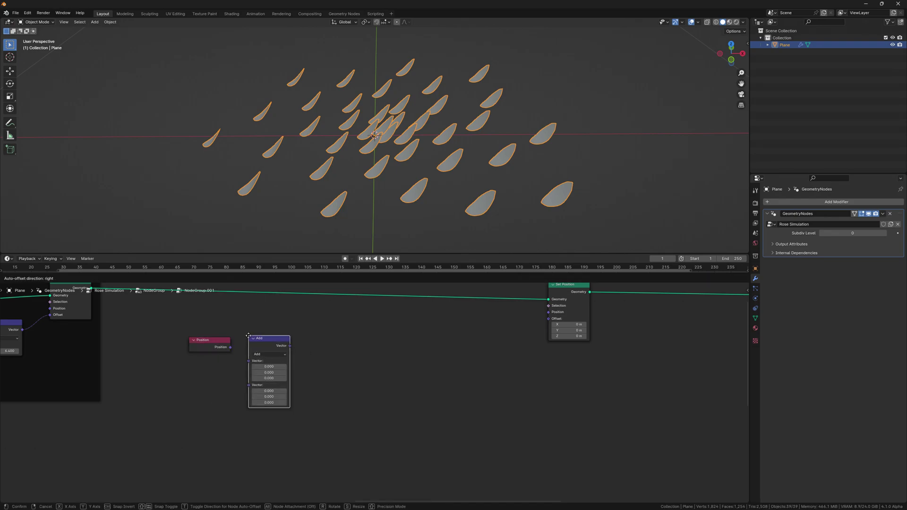
left_click(248, 335)
key("shift+a")
type("combine xyz")
key("Return")
left_click(188, 373)
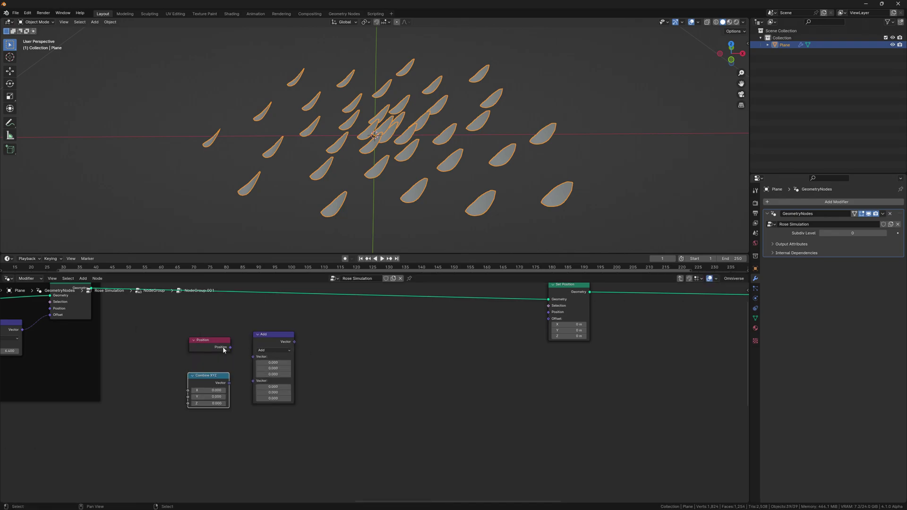
left_click_drag(230, 348, 331, 381)
Add a Voronoi Texture node set to Smooth F1 with Scale 32
scroll(359, 385, "up", 3)
scroll(373, 388, "up", 2)
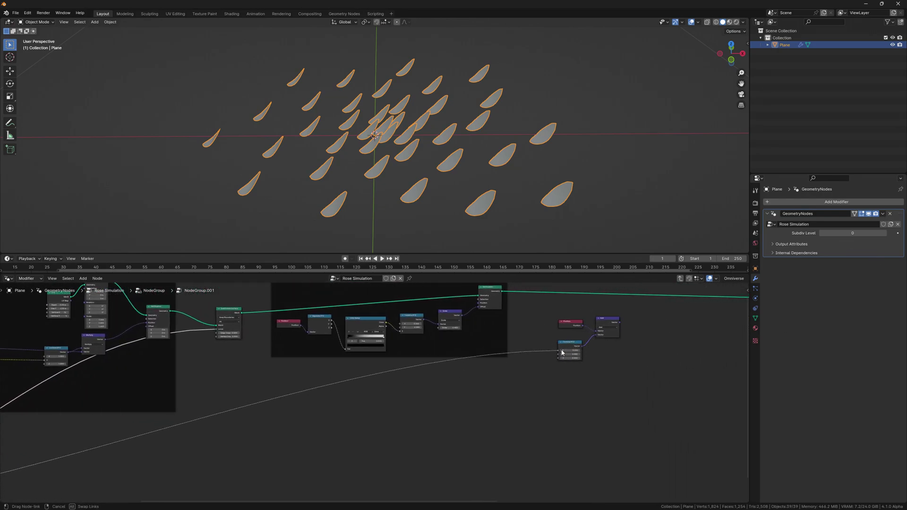
scroll(389, 393, "up", 2)
scroll(359, 398, "up", 2)
key("shift+a")
type("voronoi")
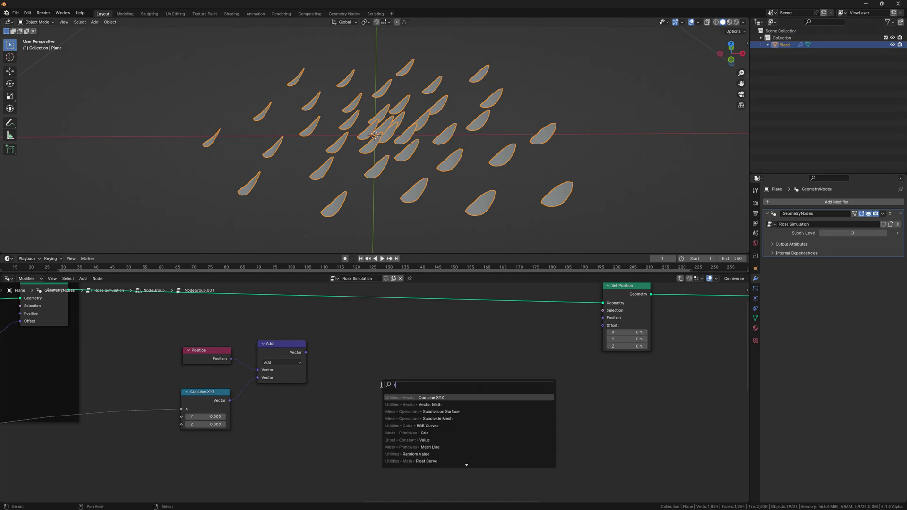
key("Return")
left_click(321, 337)
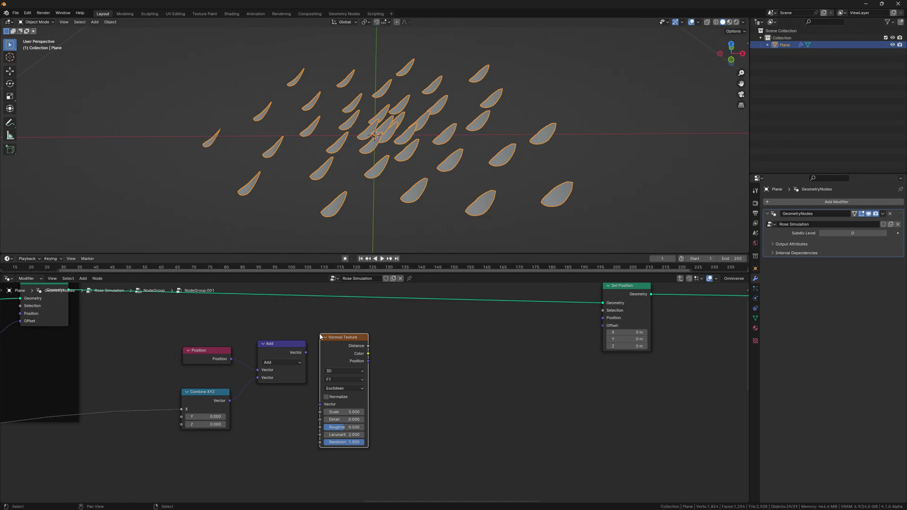
left_click(344, 379)
left_click(345, 401)
scroll(345, 411, "up", 2)
left_click(335, 391)
type("32")
key("Return")
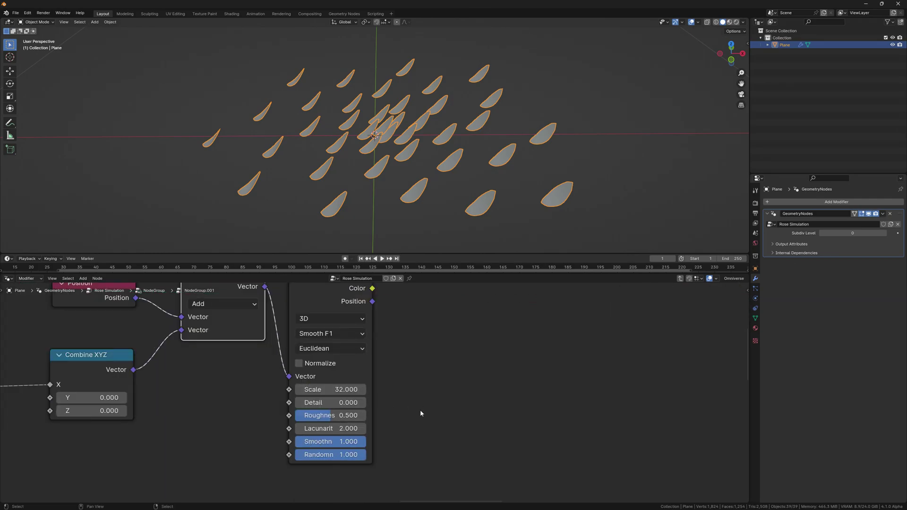
Route Voronoi Color through a new Combine XYZ's Z into the Set Position Offset
scroll(420, 409, "down", 3)
key("shift+a")
type("comb")
key("Return")
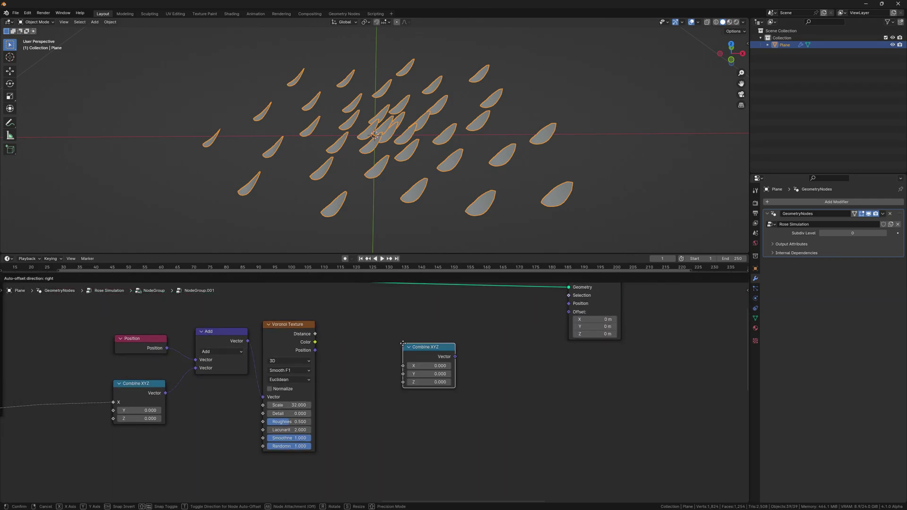
left_click(370, 328)
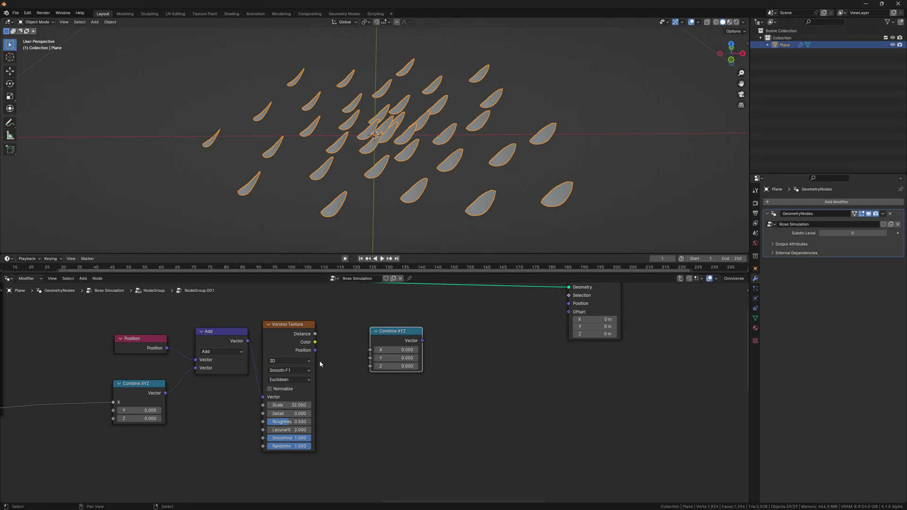
left_click_drag(315, 342, 365, 366)
left_click_drag(423, 341, 569, 312)
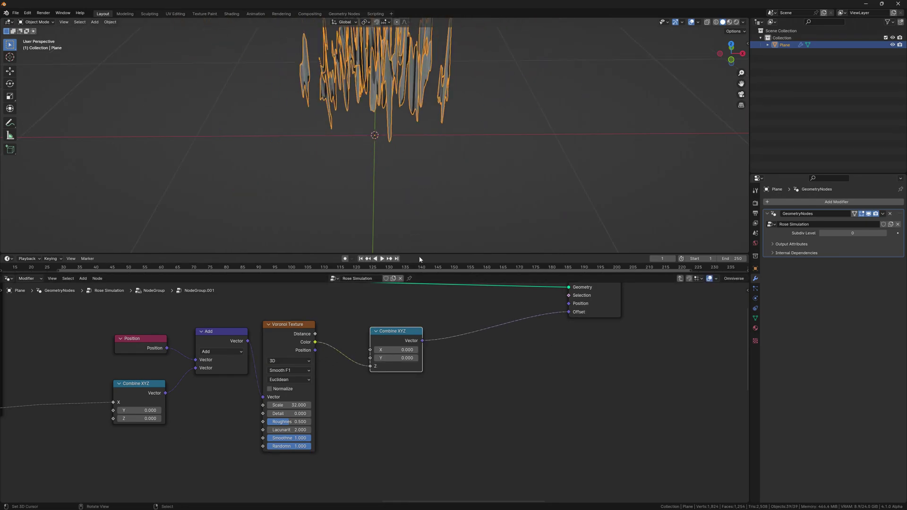
left_click_drag(391, 336, 512, 316)
left_click(512, 315)
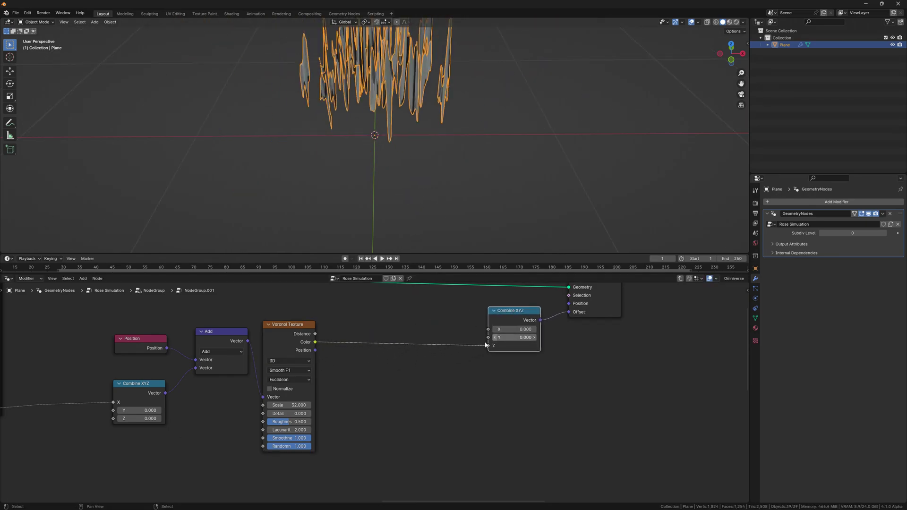
Insert a Color Ramp between Voronoi and Combine XYZ and darken its white stop
key("shift+a")
type("ramp")
key("Return")
left_click(351, 309)
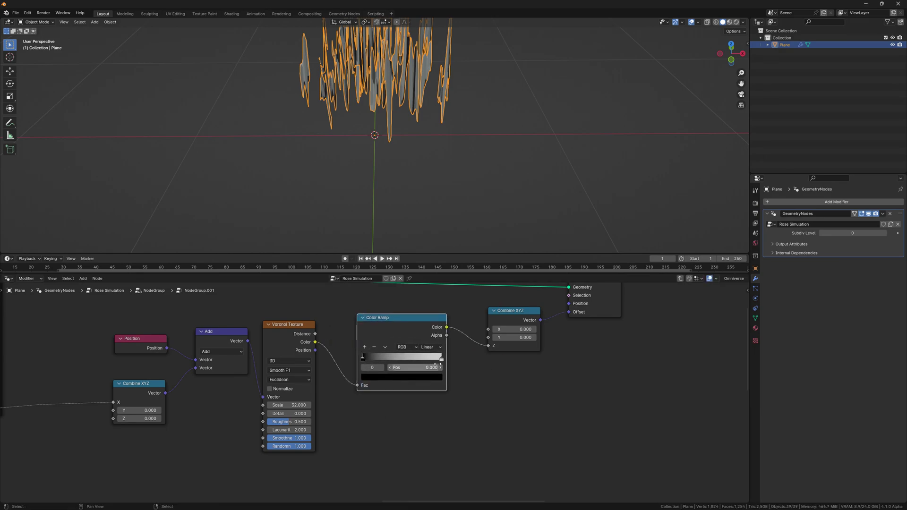
left_click(441, 358)
left_click(401, 377)
left_click(410, 359)
type("00")
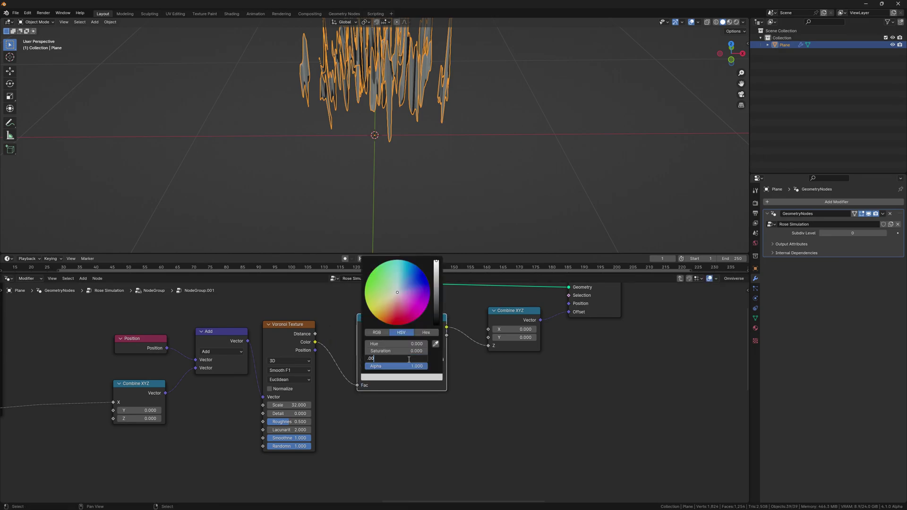
key("Return")
Orbit to inspect the petals and nudge the node frame up and right
scroll(429, 177, "up", 5)
scroll(449, 168, "up", 3)
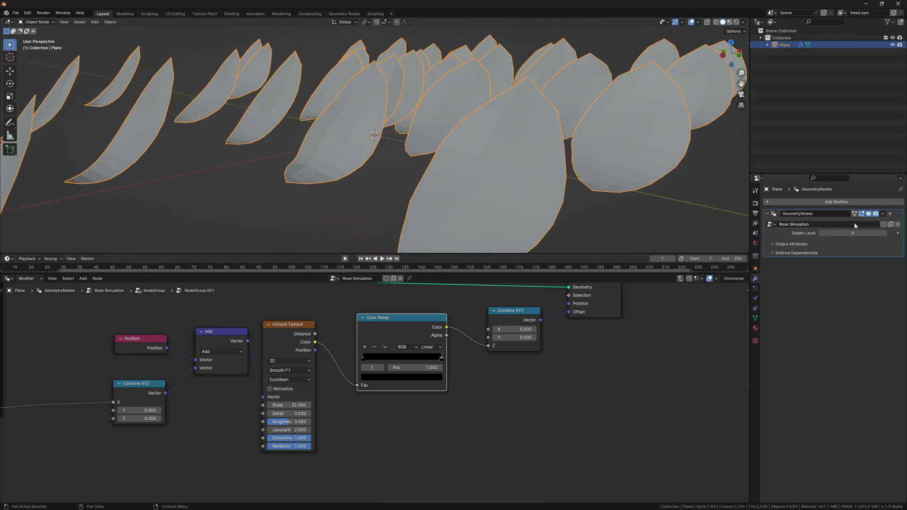
mouse_move(623, 202)
middle_mouse_down()
mouse_move(594, 199)
mouse_move(659, 197)
middle_mouse_up()
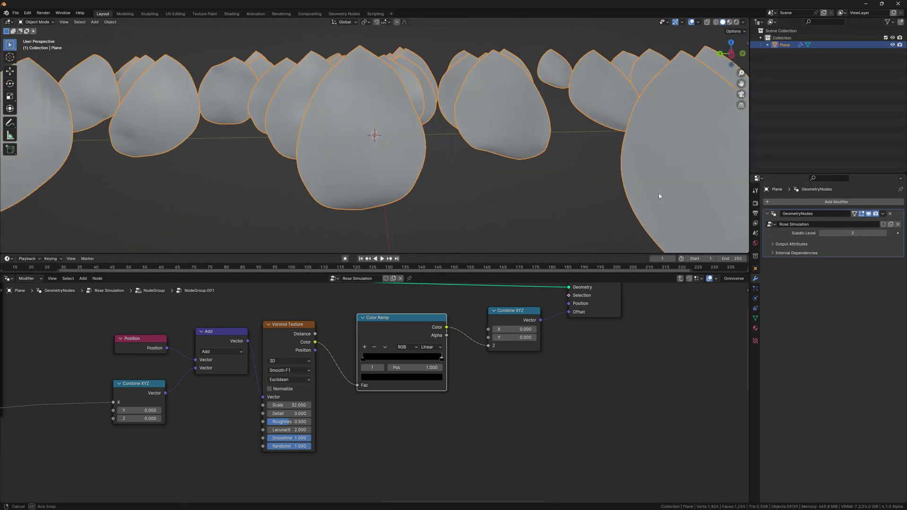
scroll(520, 189, "down", 6)
scroll(369, 318, "down", 3)
left_click_drag(369, 318, 376, 313)
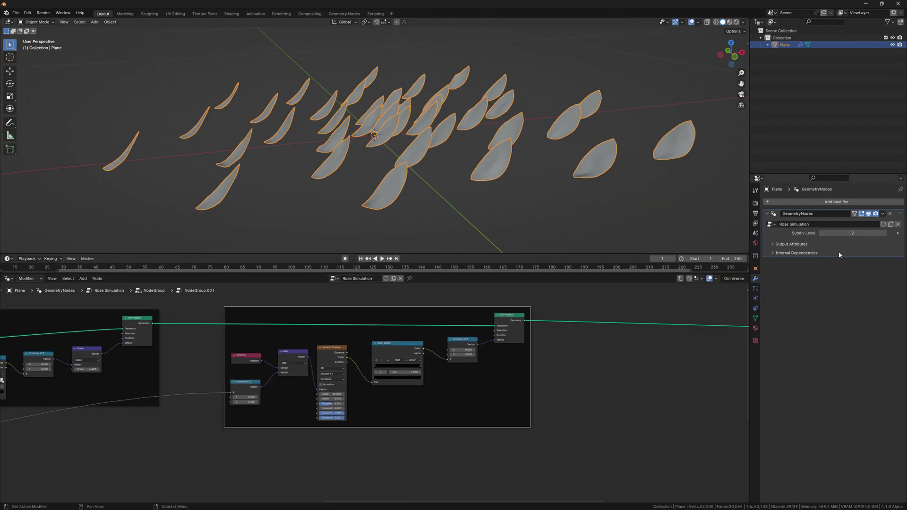
Set subdivision level to 0, insert a Store Named Attribute node, and search for UV Unwrap
left_click(821, 233)
scroll(568, 371, "down", 2)
middle_click_drag(568, 371, 411, 376)
key("x")
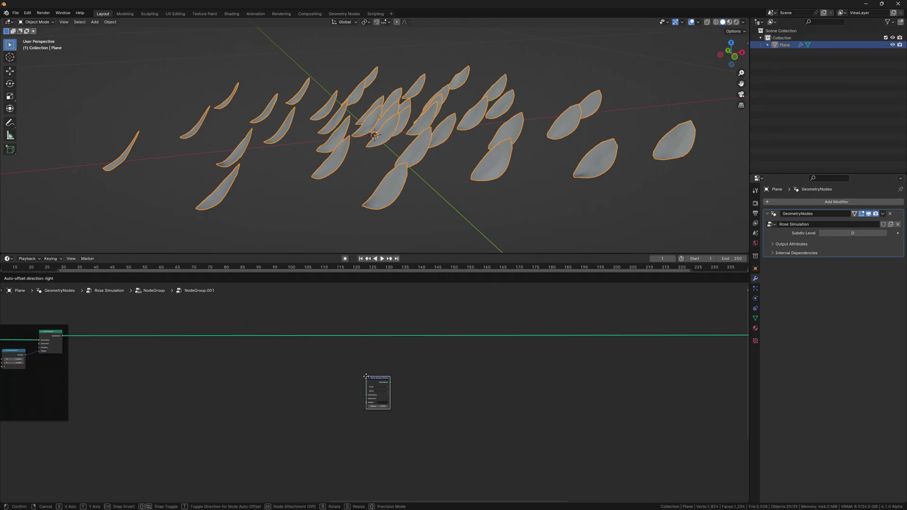
scroll(357, 343, "up", 2)
middle_click_drag(338, 353, 364, 363)
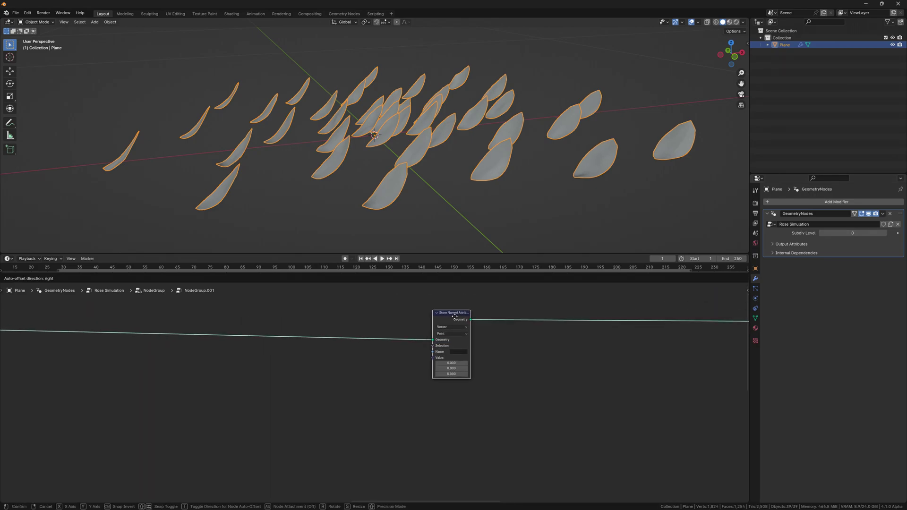
left_click(364, 362)
key("shift+a")
type("uv u")
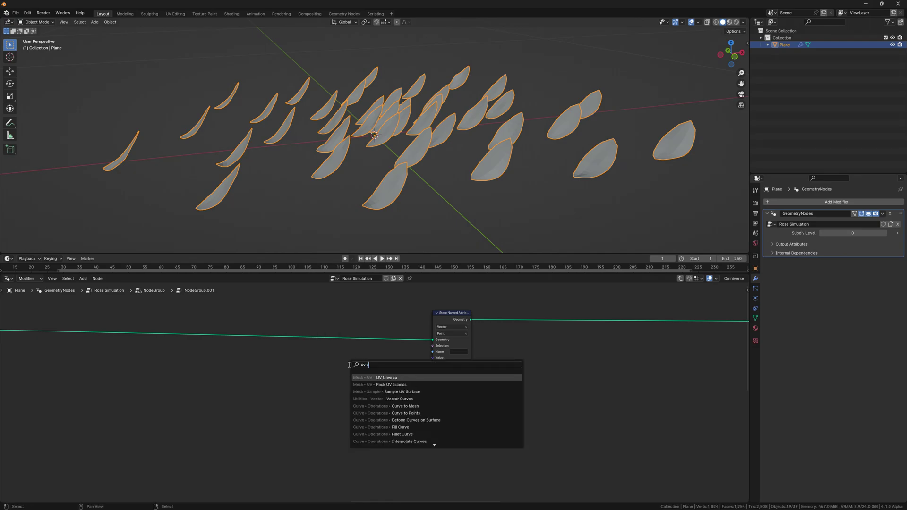
type("nw")
Drive seams with Edge Angle's Unsigned Angle Greater Than 0.6, and name the attribute UV
left_click(330, 393)
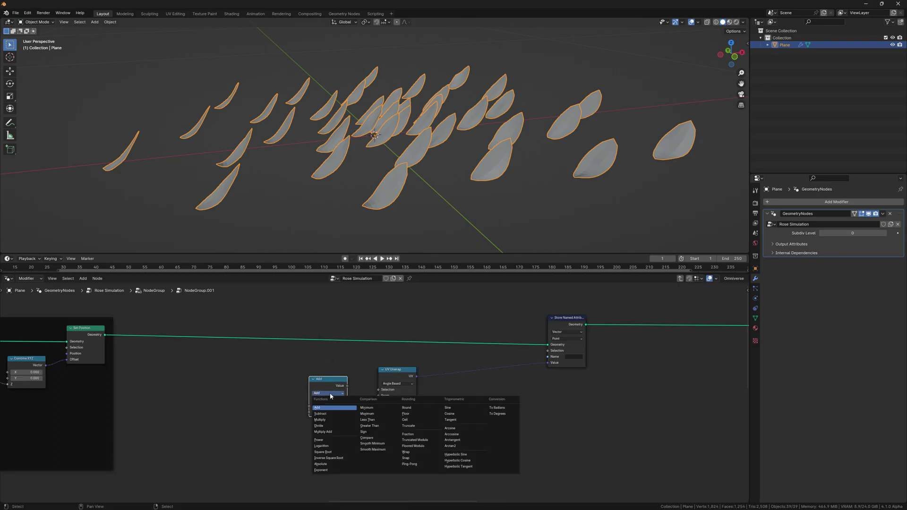
left_click(372, 427)
scroll(317, 411, "up", 2)
key("shift+a")
type("edge a")
key("Return")
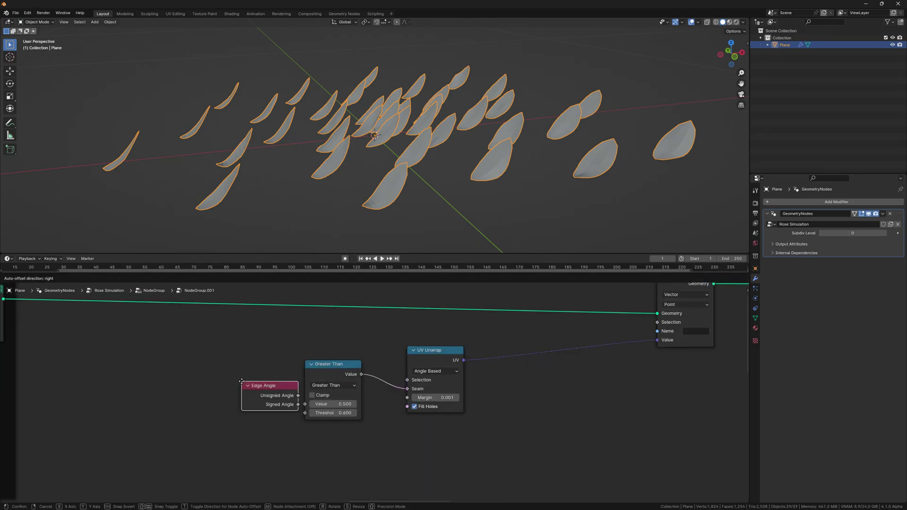
left_click(193, 384)
left_click_drag(249, 398, 304, 404)
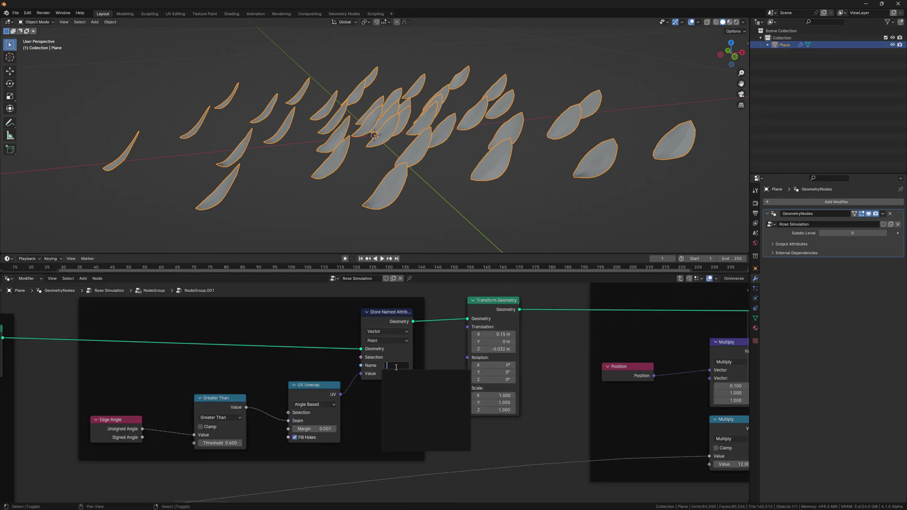
type("UV Map")
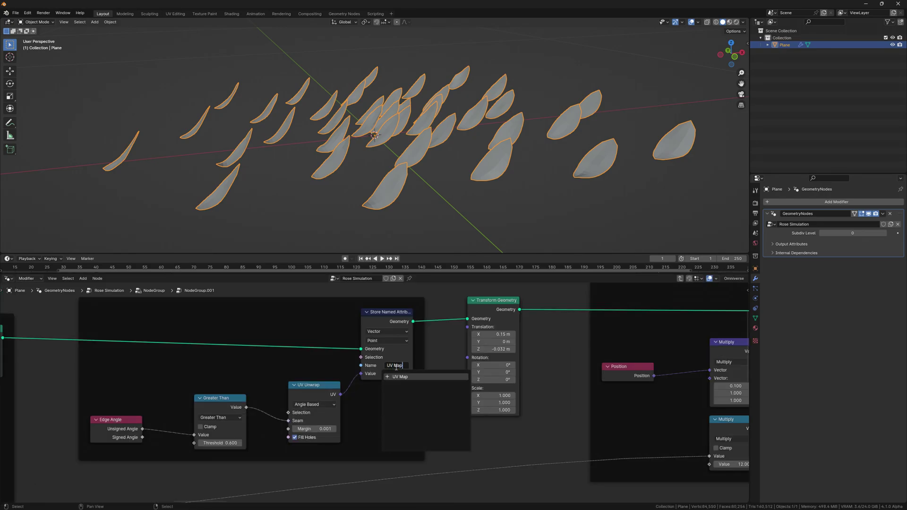
key("Return")
Insert a Vector Math Multiply between Position and Noise Texture with X multiplier 0.1
scroll(397, 367, "down", 5)
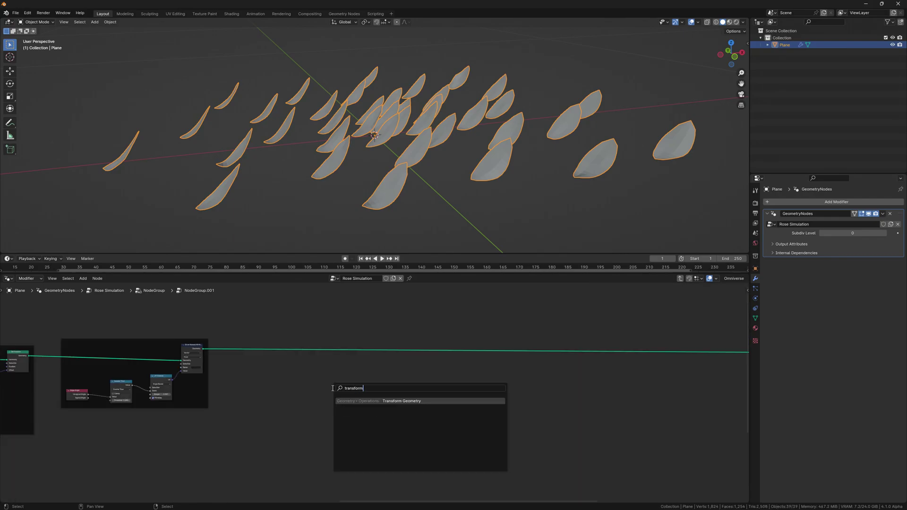
scroll(269, 364, "up", 2)
scroll(269, 363, "up", 2)
type("v")
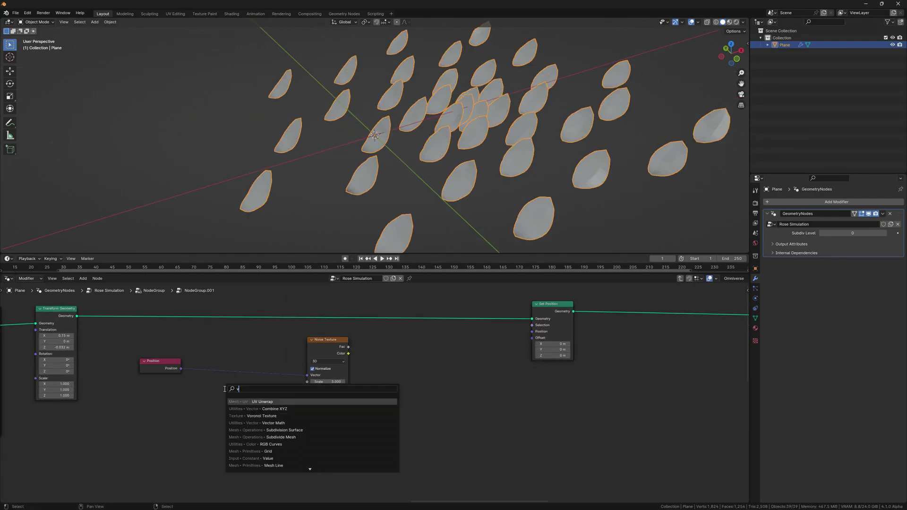
type("ector math")
key("Return")
left_click(238, 358)
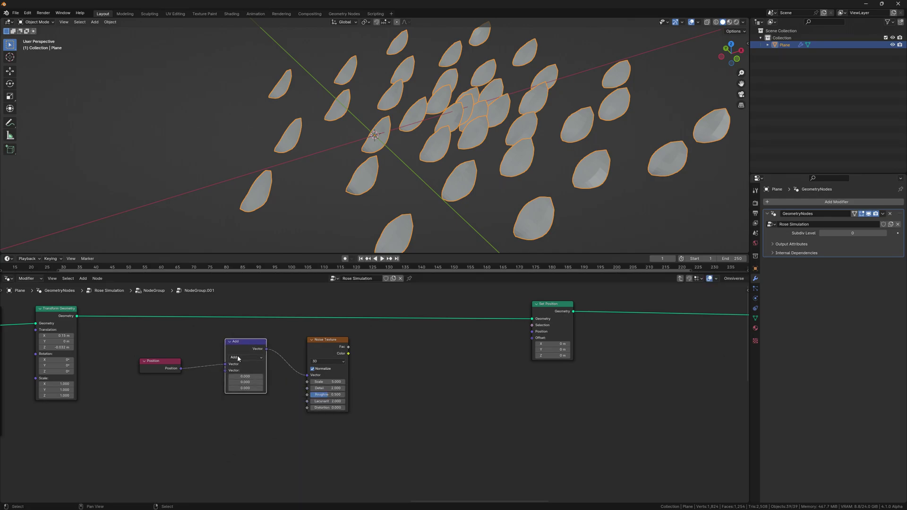
left_click(238, 385)
left_click(246, 376)
key("Return")
Feed the Noise Texture Fac into the Color Ramp and darken a ramp stop
left_click_drag(339, 331, 433, 364)
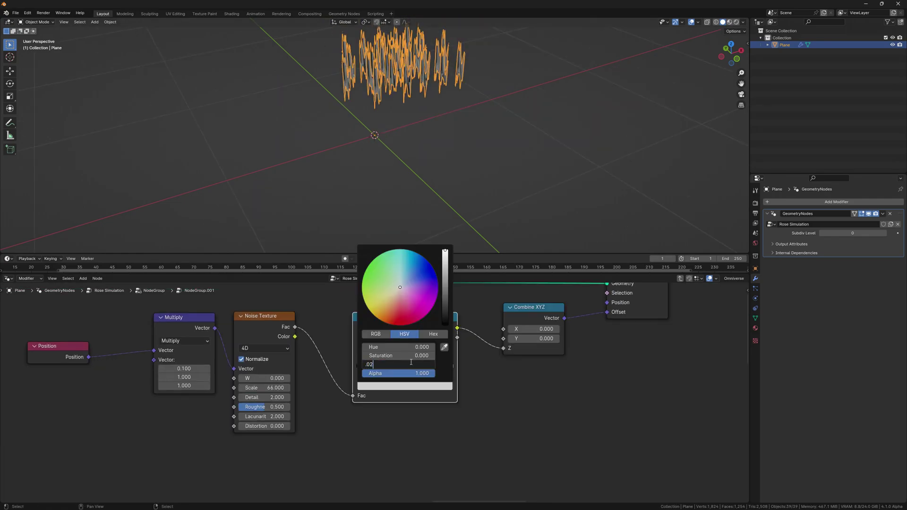
key("Return")
scroll(410, 145, "up", 5)
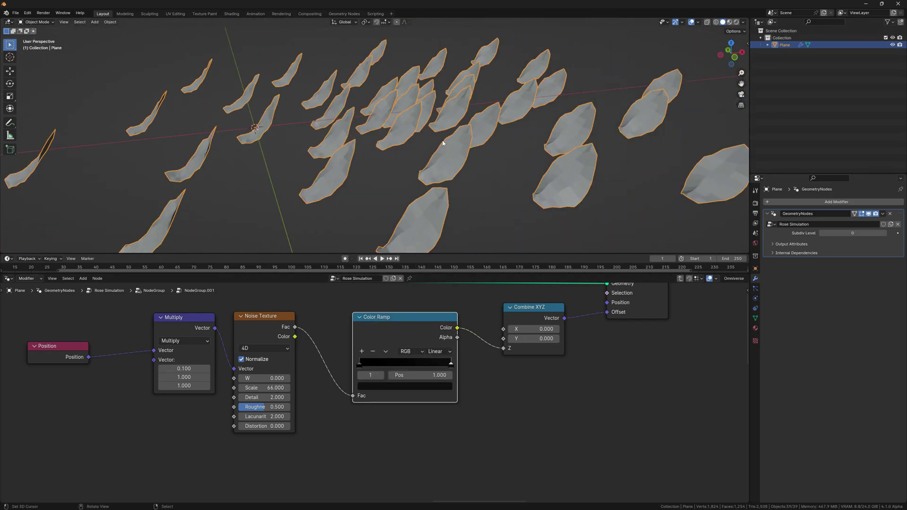
Raise the leaves' subdivision level to 2
left_click_drag(883, 233, 896, 238)
middle_click_drag(661, 189, 621, 195)
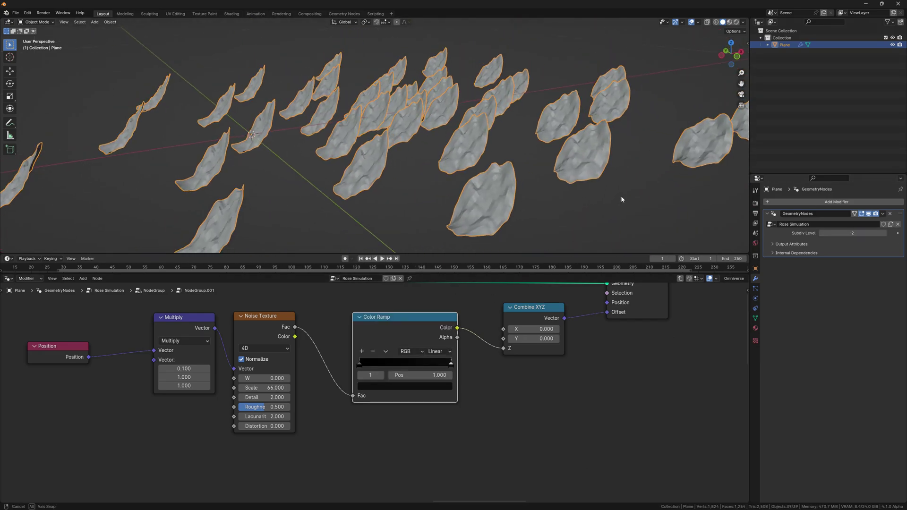
middle_click_drag(364, 392, 364, 426)
scroll(364, 393, "up", 4)
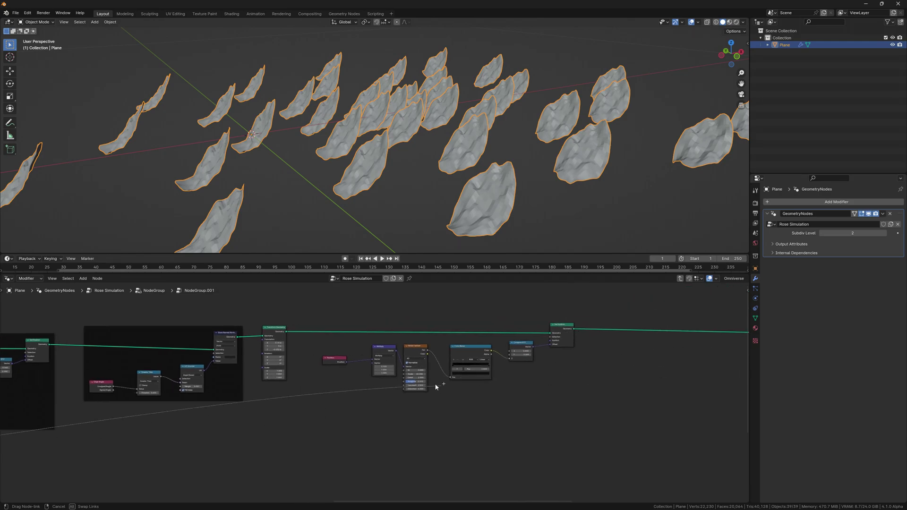
scroll(497, 211, "up", 3)
scroll(430, 407, "up", 2)
Drop a Math node on the Noise W link and set it to Multiply by 12
key("shift+a")
type("math")
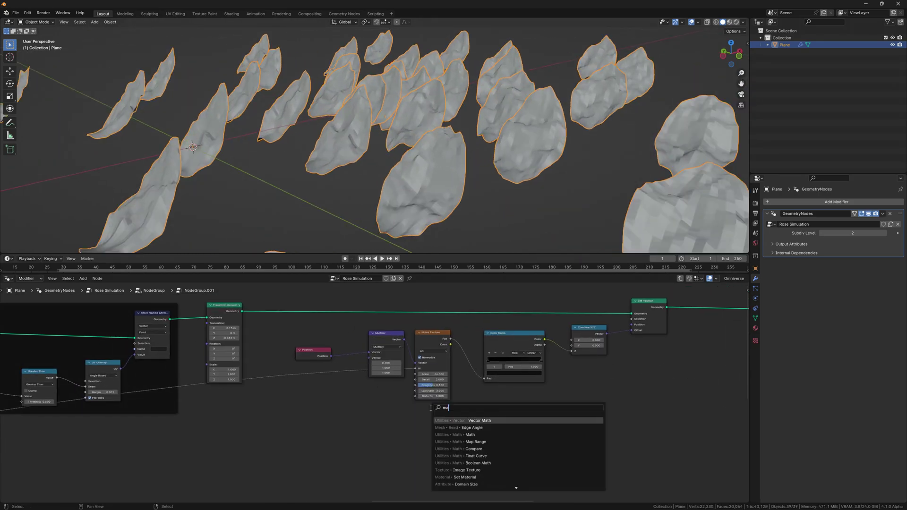
key("Down")
key("Return")
left_click(380, 399)
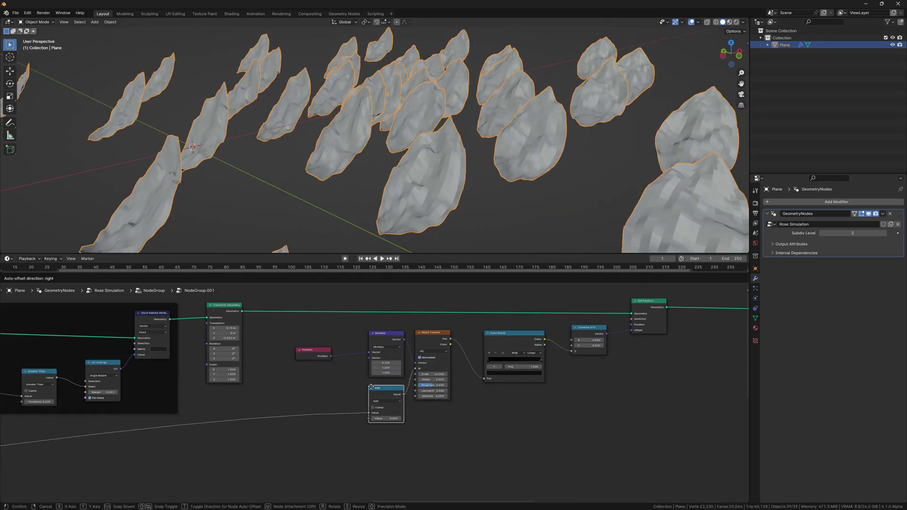
left_click(380, 400)
left_click(379, 424)
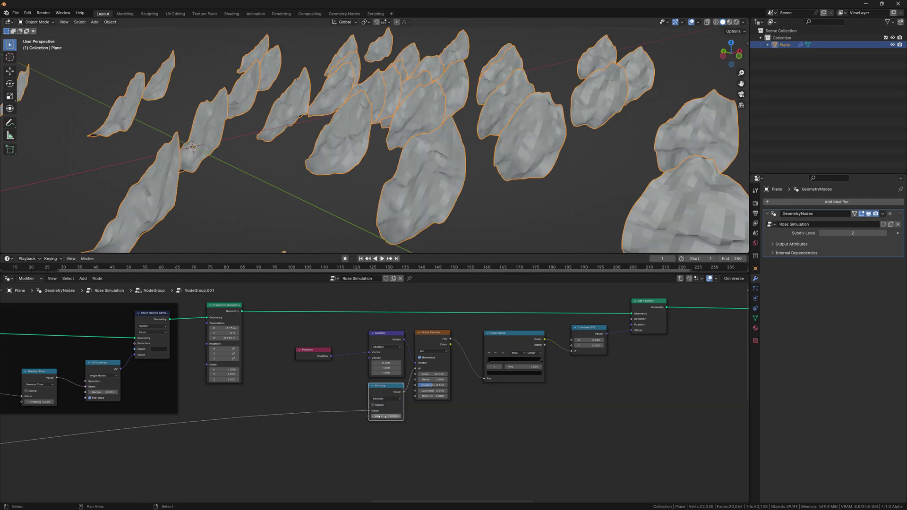
type("10")
key("Return")
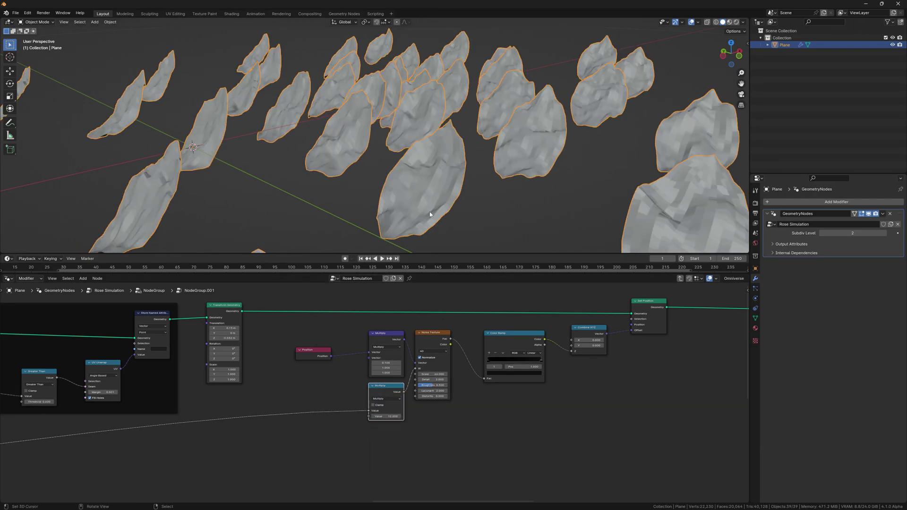
scroll(429, 215, "down", 4)
Insert a second Set Position node on the geometry link
scroll(532, 381, "down", 3)
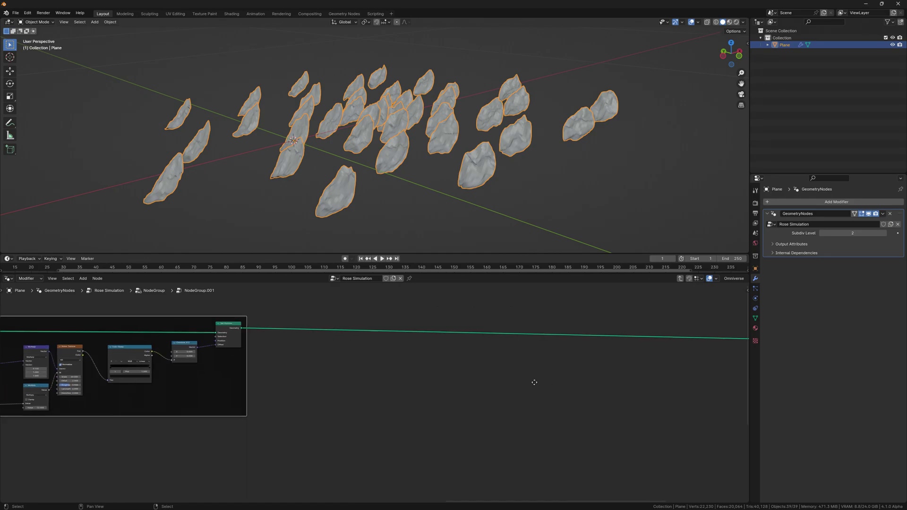
scroll(492, 379, "down", 5, "ctrl")
key("shift+a")
type("set posi")
key("Return")
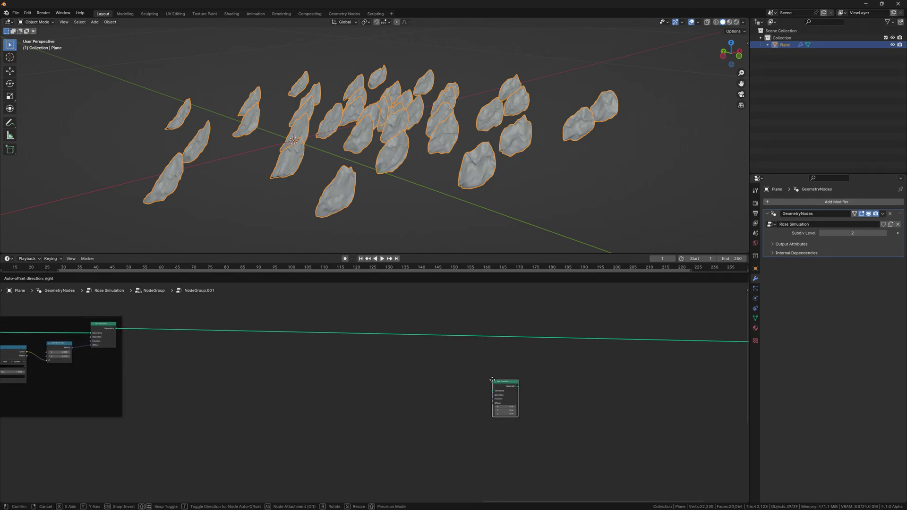
left_click(504, 301)
Add a Voronoi Texture node and switch it to 4D
key("shift+a")
type("voronoi")
key("Return")
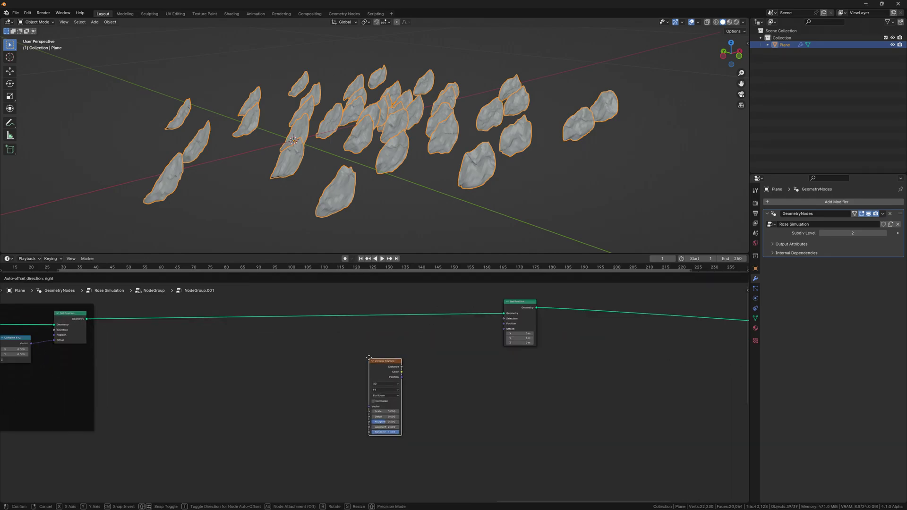
left_click(364, 351)
left_click(379, 374)
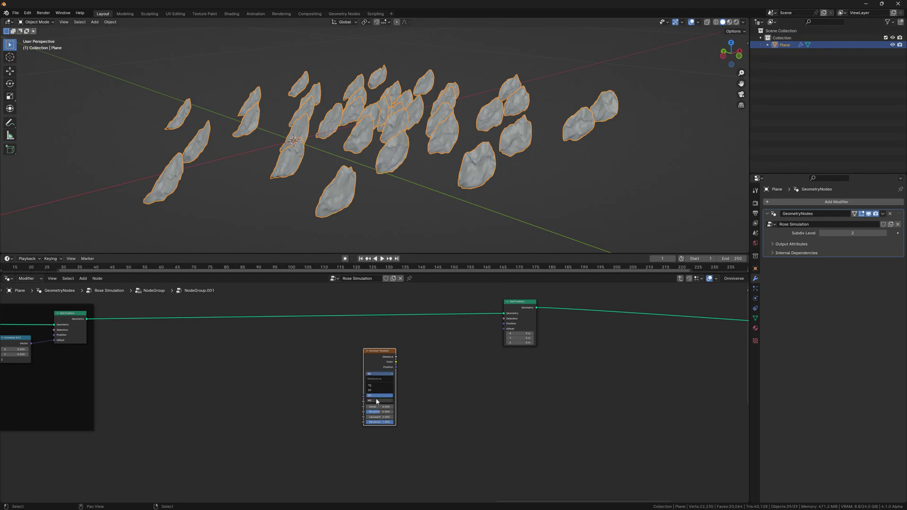
scroll(381, 409, "up", 2)
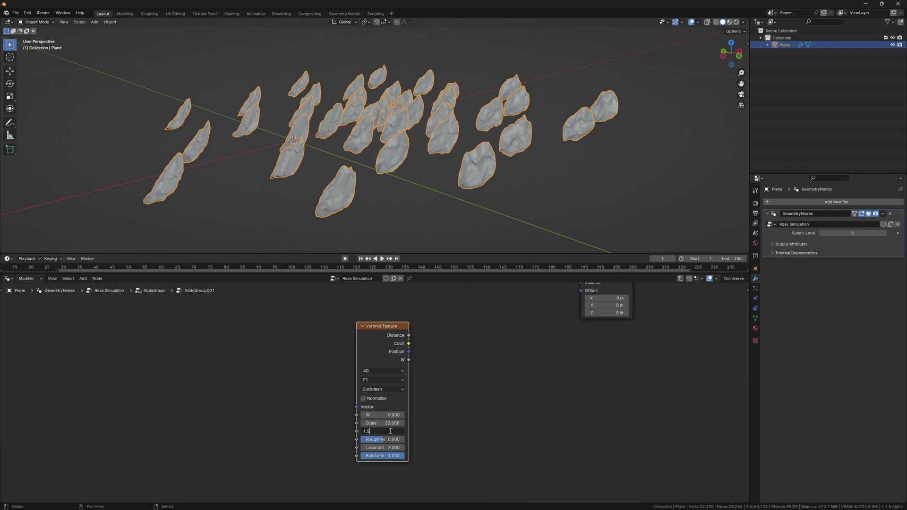
Route Voronoi Color through Subtract 0.5 and Scale 0.004 into the position Offset
left_click_drag(410, 343, 581, 291)
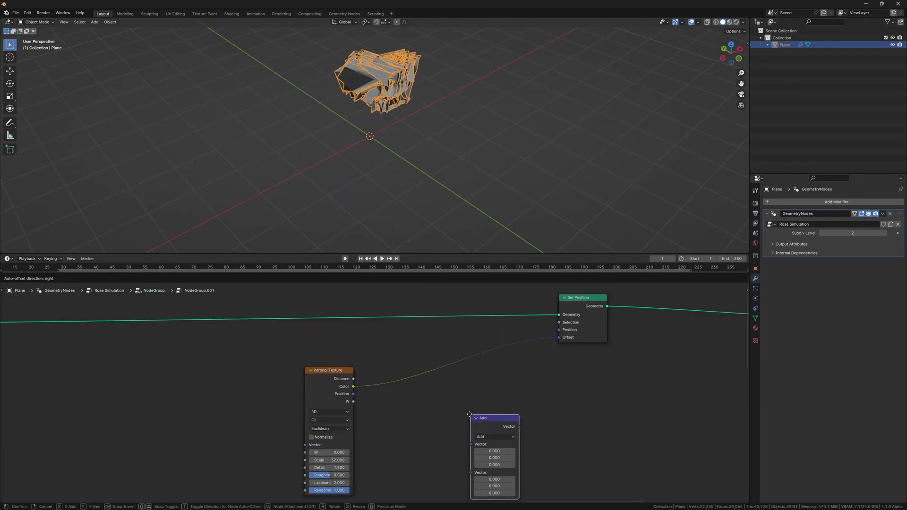
mouse_move(491, 465)
left_mouse_down()
mouse_move(410, 408)
mouse_move(410, 415)
left_mouse_up()
type("0.5")
key("Return")
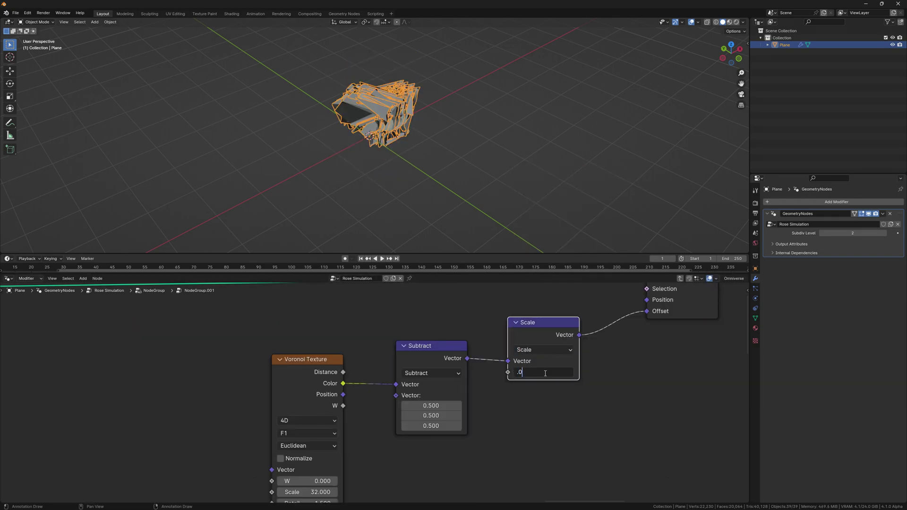
type("04")
key("Return")
scroll(443, 184, "up", 4)
scroll(304, 388, "down", 3)
Connect a Scene Time node's Seconds to the Voronoi W input
key("shift+a")
type("scene ti")
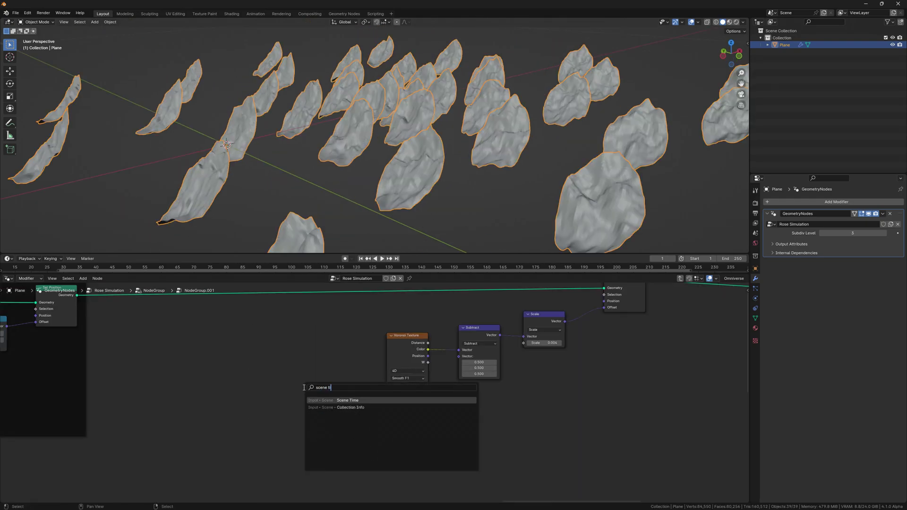
key("Return")
left_click(278, 393)
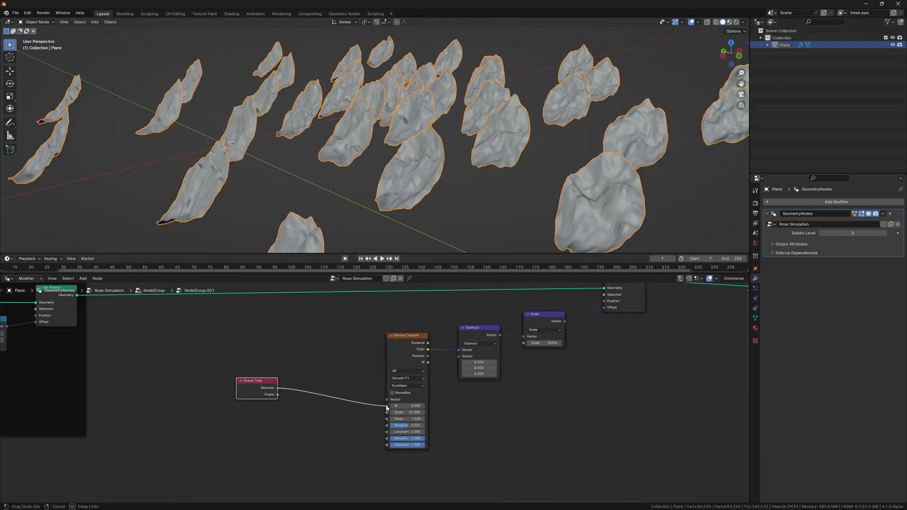
left_click_drag(387, 407, 386, 406)
left_click_drag(248, 390, 206, 388)
Divide the scene time by 128 with a Math node on the time link
key("shift+a")
type("add")
key("Return")
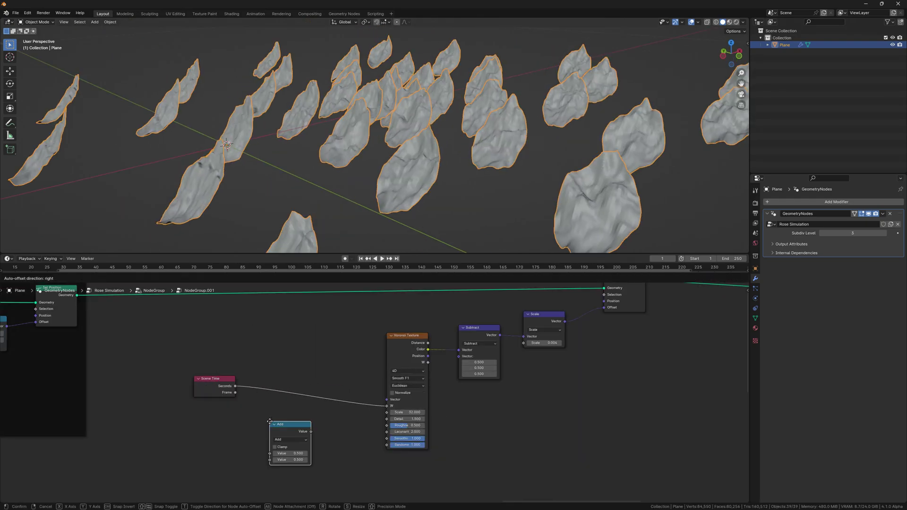
left_click(277, 376)
left_click(288, 393)
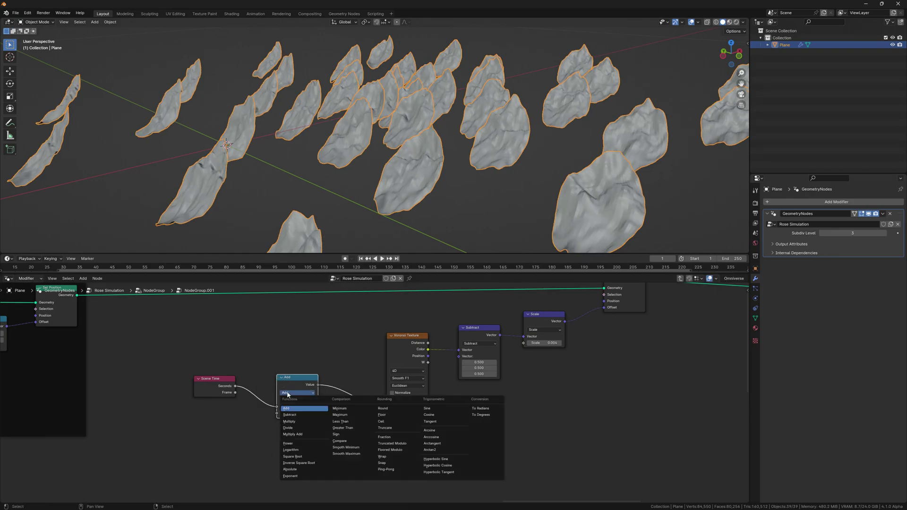
left_click(292, 428)
type("120")
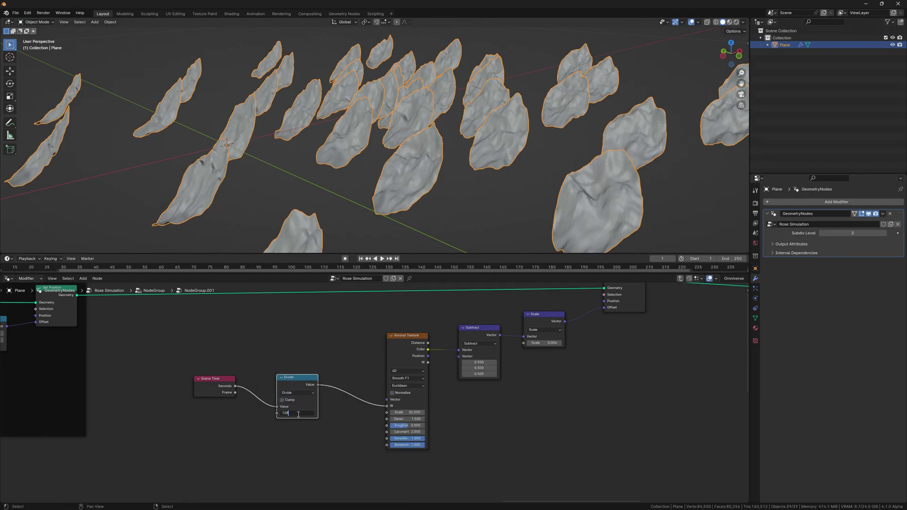
key("Return")
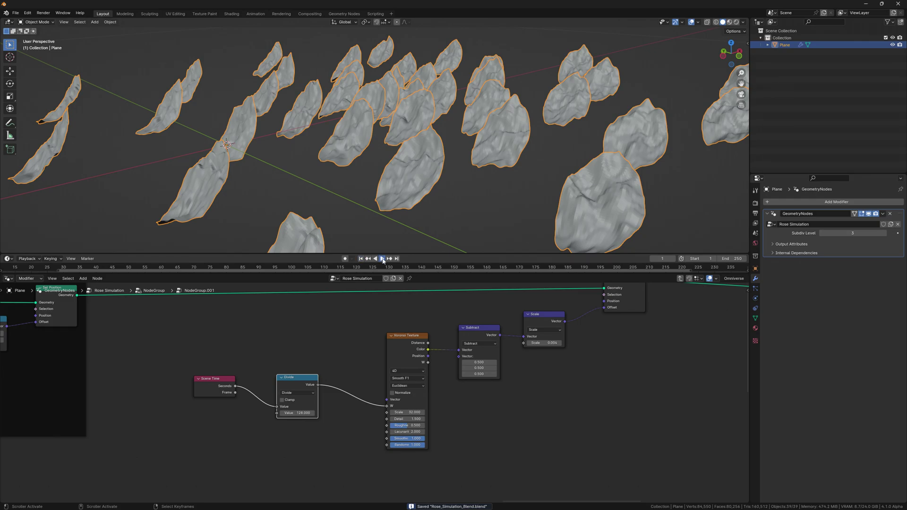
Preview the animation up to frame 55 and move the Set Position node aside
left_click(383, 259)
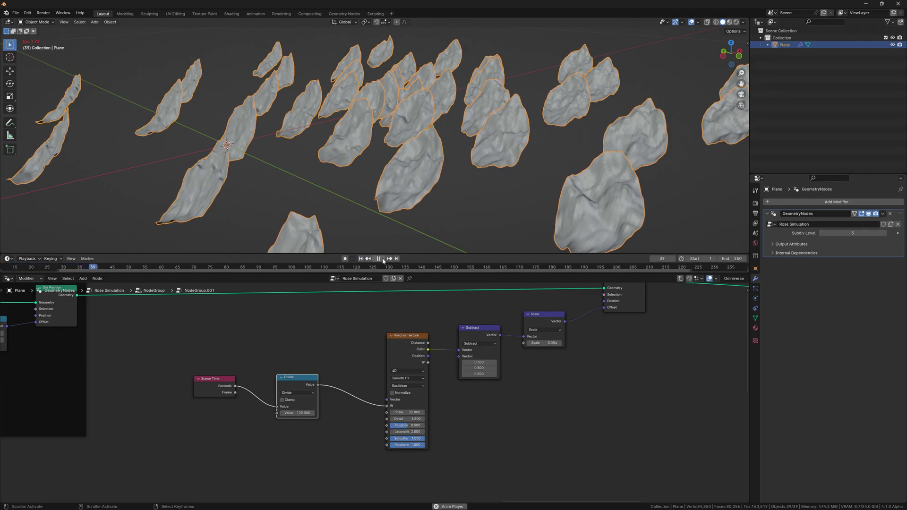
left_click(382, 259)
scroll(454, 344, "down", 3)
left_click_drag(544, 350, 534, 333)
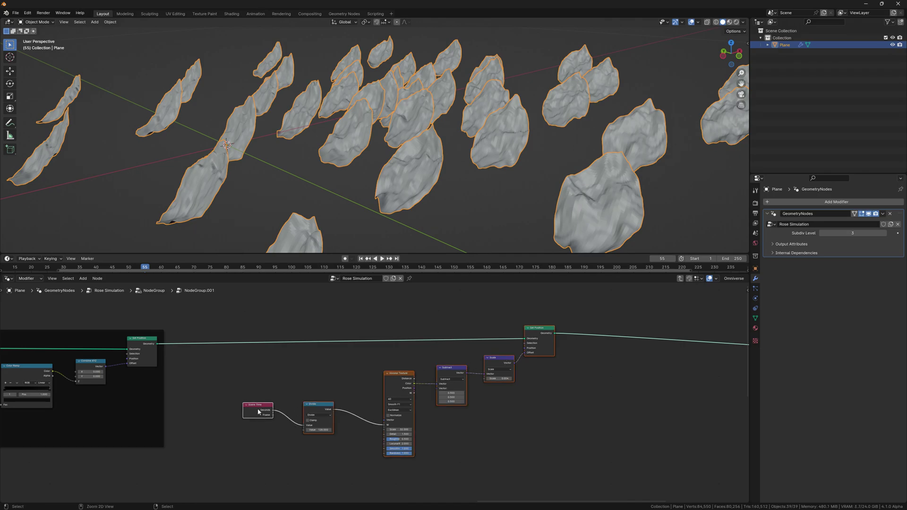
Add a Set Position node and drop it onto the geometry link
key("ctrl+j")
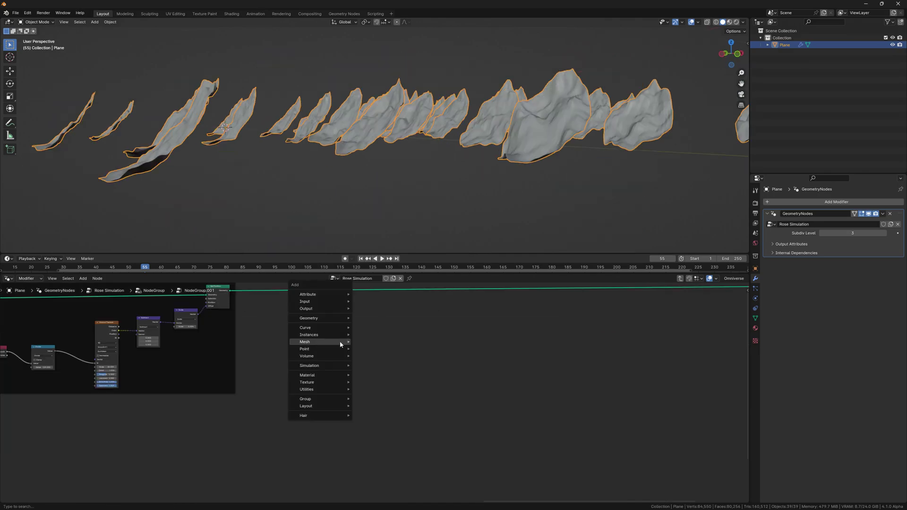
type("set")
key("Return")
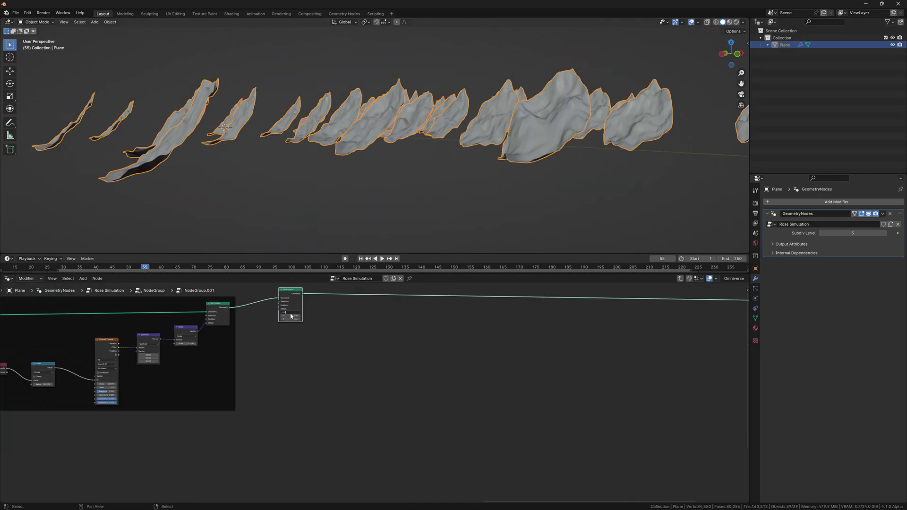
scroll(287, 365, "up", 2)
scroll(262, 343, "up", 2)
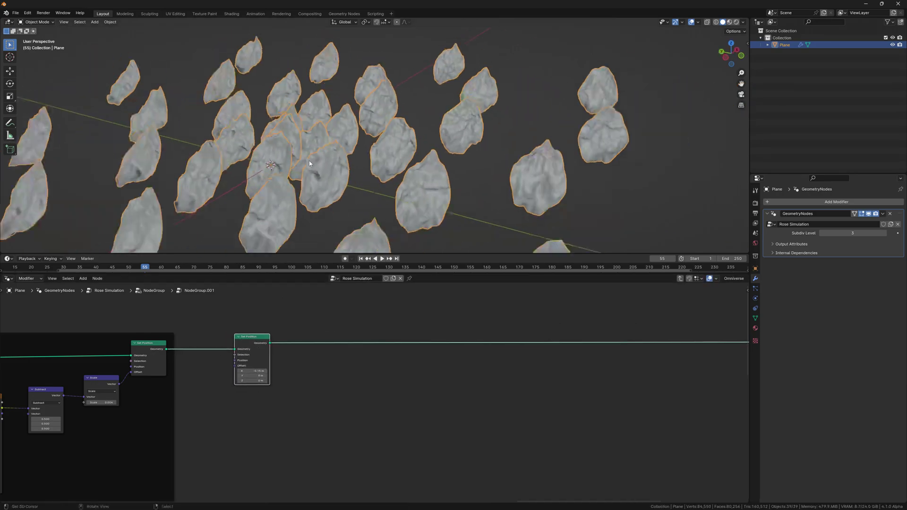
scroll(323, 381, "down", 4)
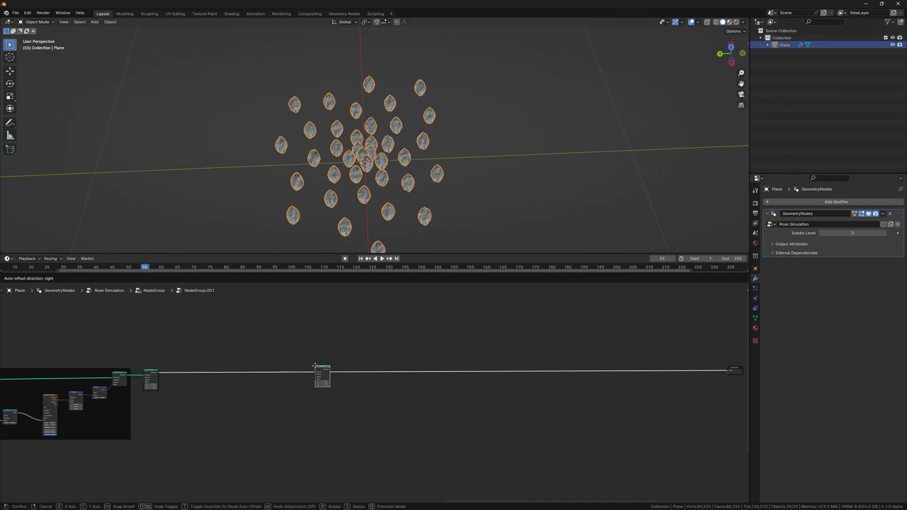
left_click(315, 366)
scroll(314, 367, "up", 4)
Add a Position input linked into a new Separate XYZ node
key("shift+a")
key("Return")
left_click_drag(180, 388, 213, 393)
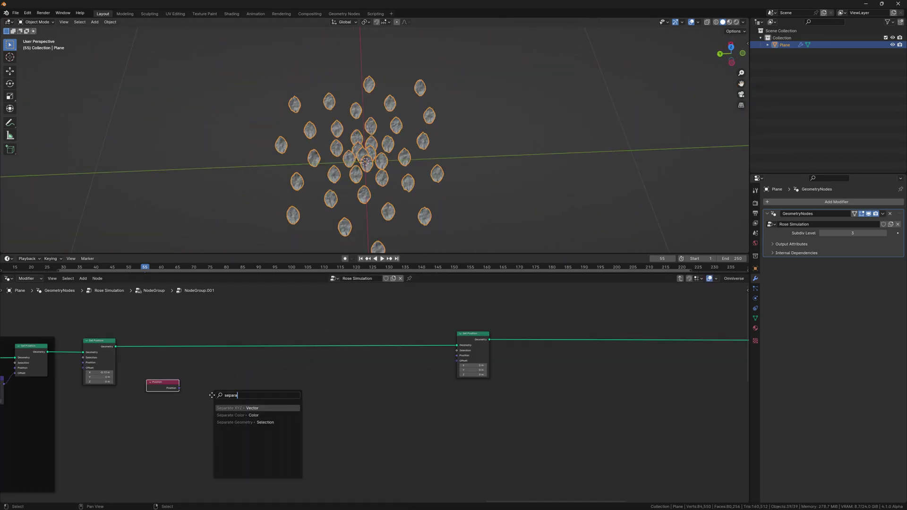
key("Return")
left_click(193, 378)
Add a Map Range node, set its interpolation, and feed Separate XYZ's X into its Value
key("shift+a")
type("map range")
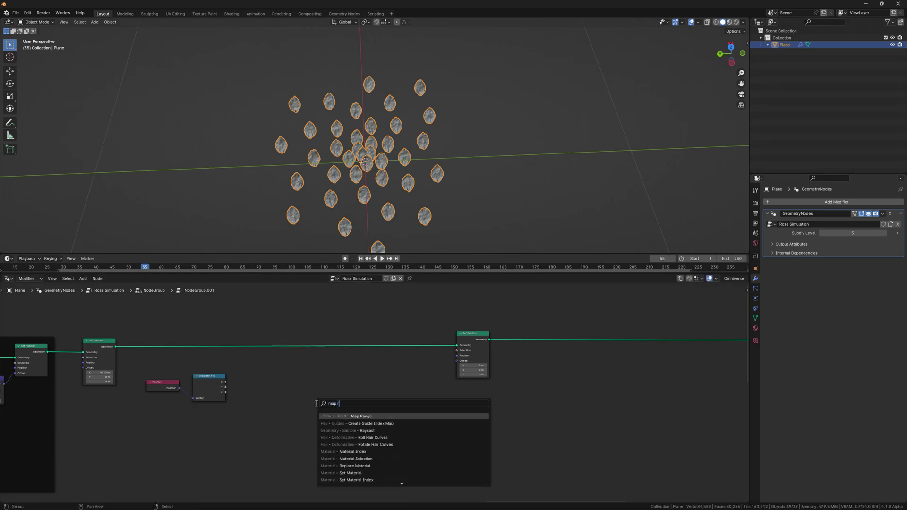
key("Return")
left_click(284, 375)
scroll(250, 397, "up", 2)
left_click(311, 384)
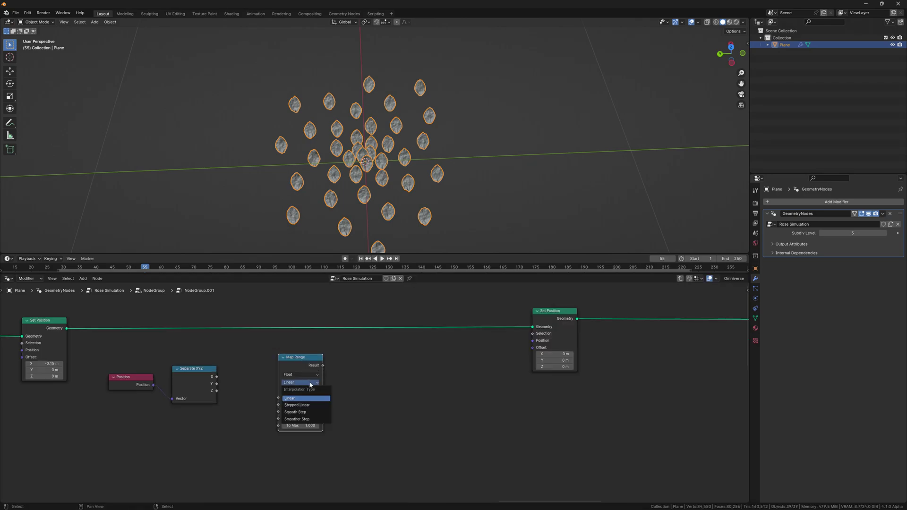
left_click_drag(217, 377, 278, 389)
Add a Combine XYZ taking Map Range into Z and driving the Set Position offset
key("shift+a")
type("combine xyz")
key("Return")
left_click(412, 360)
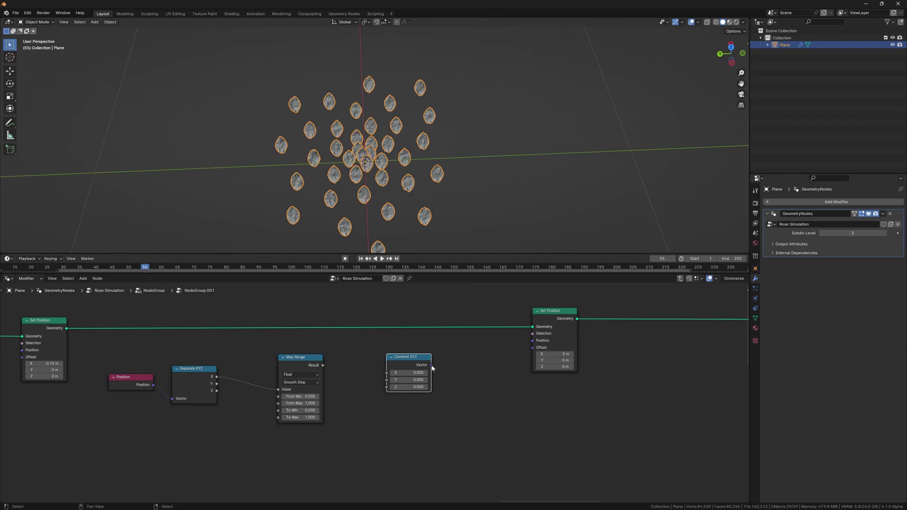
mouse_move(431, 365)
left_mouse_down()
mouse_move(491, 364)
mouse_move(495, 382)
left_mouse_up()
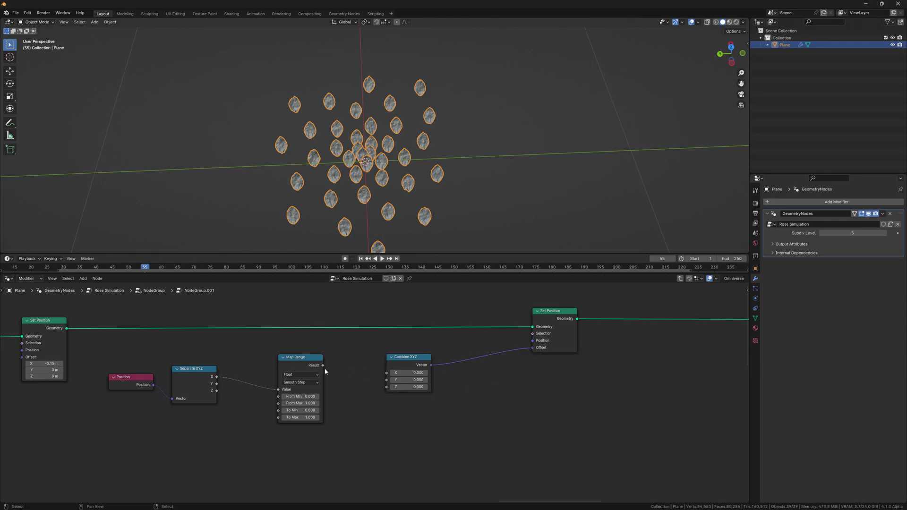
left_click_drag(323, 365, 386, 387)
middle_click_drag(330, 185, 416, 270)
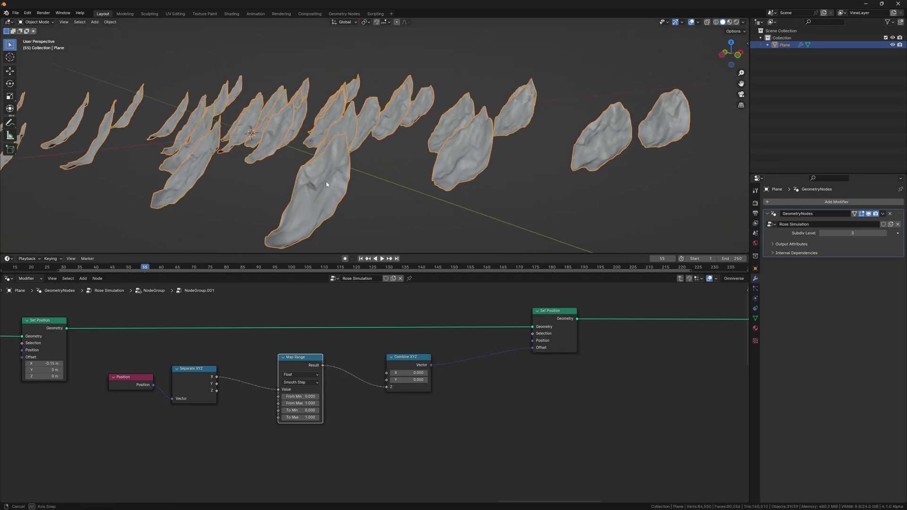
scroll(432, 366, "down", 3)
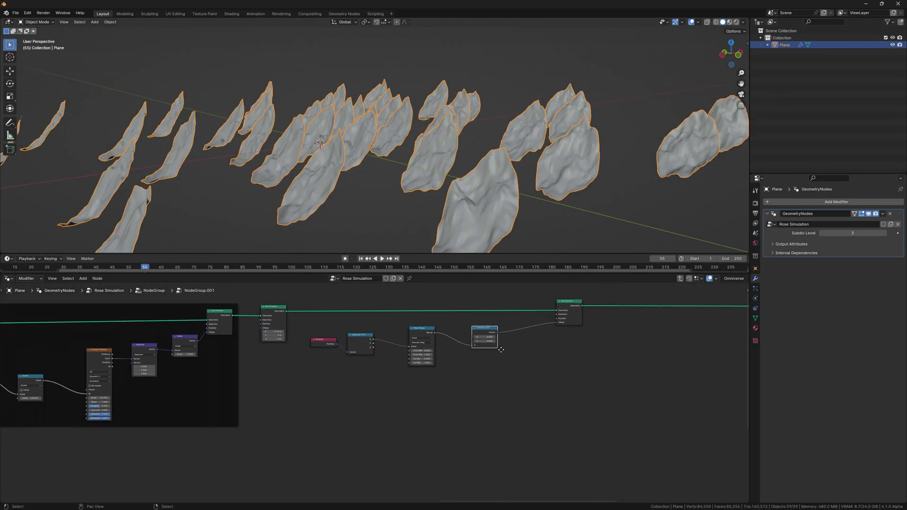
middle_click_drag(409, 362, 415, 353)
Insert a Multiply math node into the Map Range link and wire its input
key("shift+a")
type("math")
key("Return")
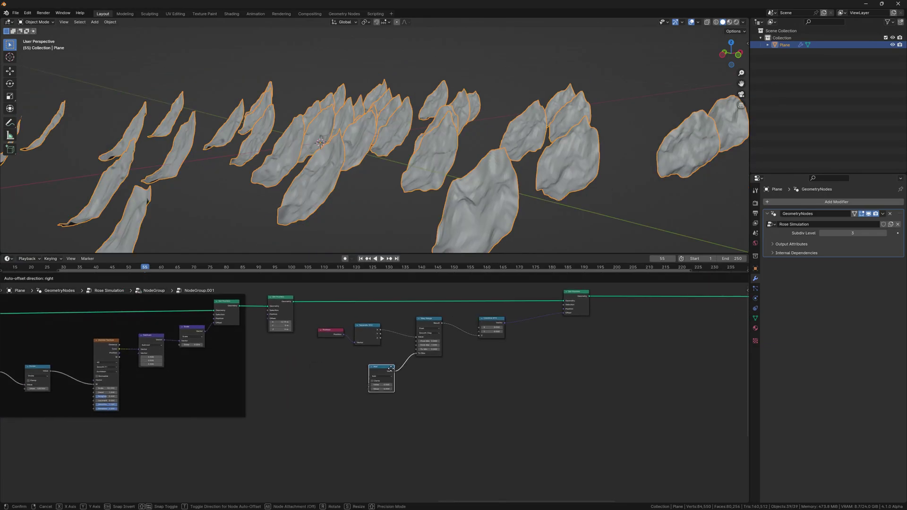
left_click(392, 368)
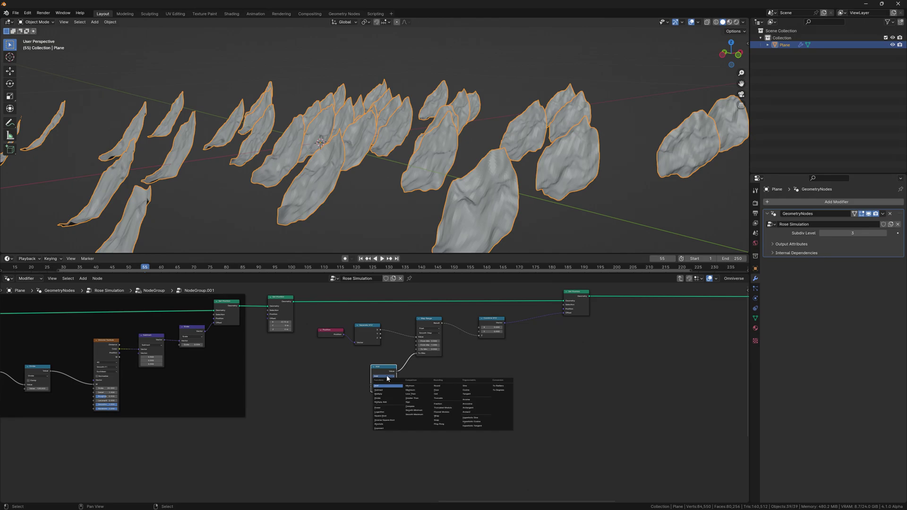
left_click(384, 394)
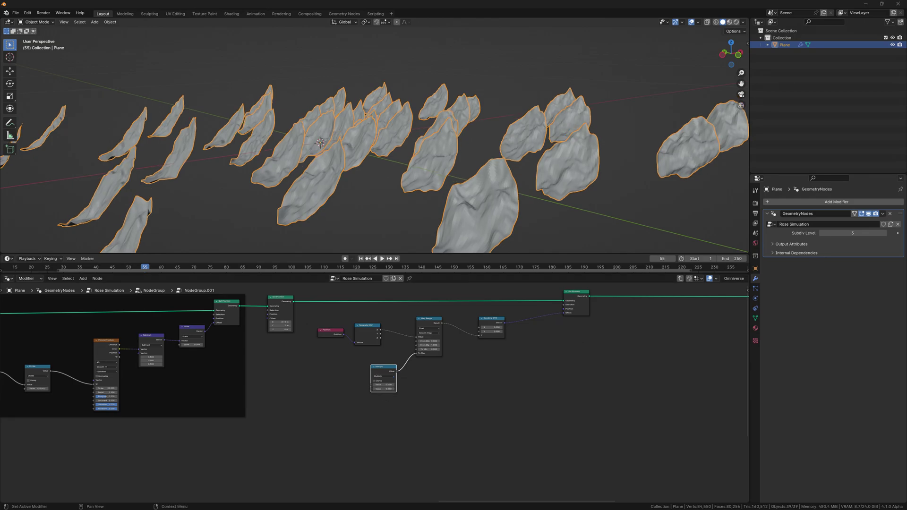
scroll(81, 327, "down", 7)
scroll(82, 327, "up", 8)
left_click_drag(81, 328, 482, 401)
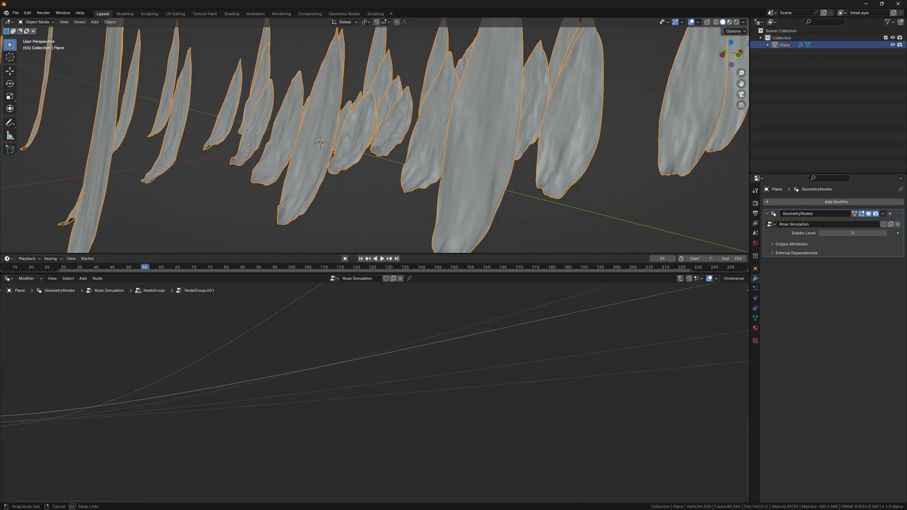
middle_click_drag(572, 351, 365, 418)
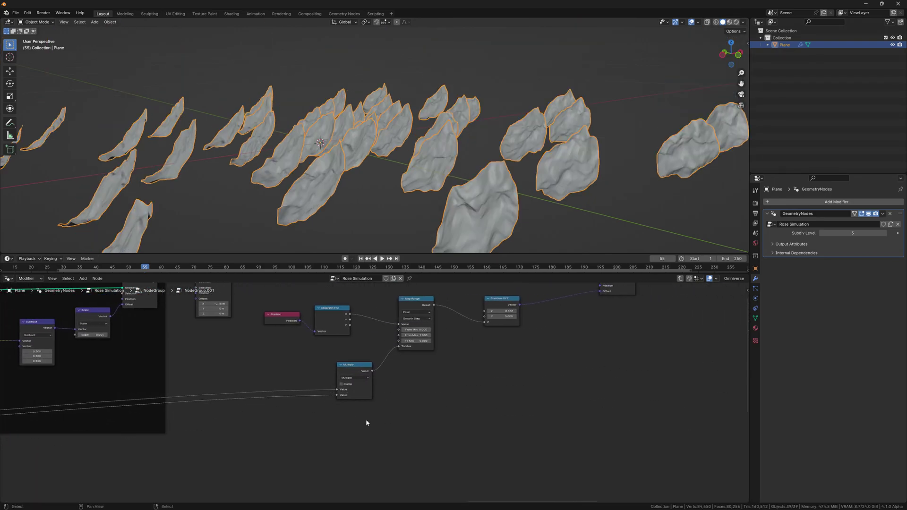
Preview Stage at about 0.280, then add a Power math node inside NodeGroup.001
key("Tab")
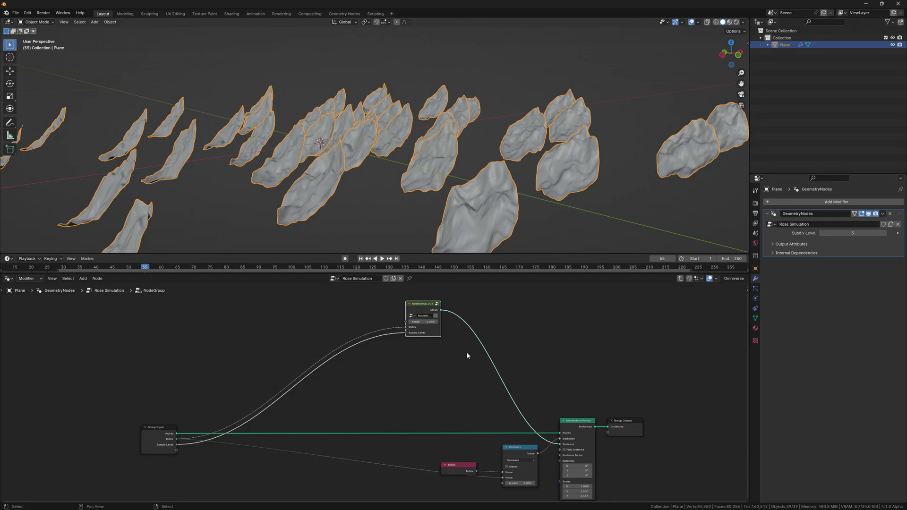
left_click_drag(449, 352, 468, 352)
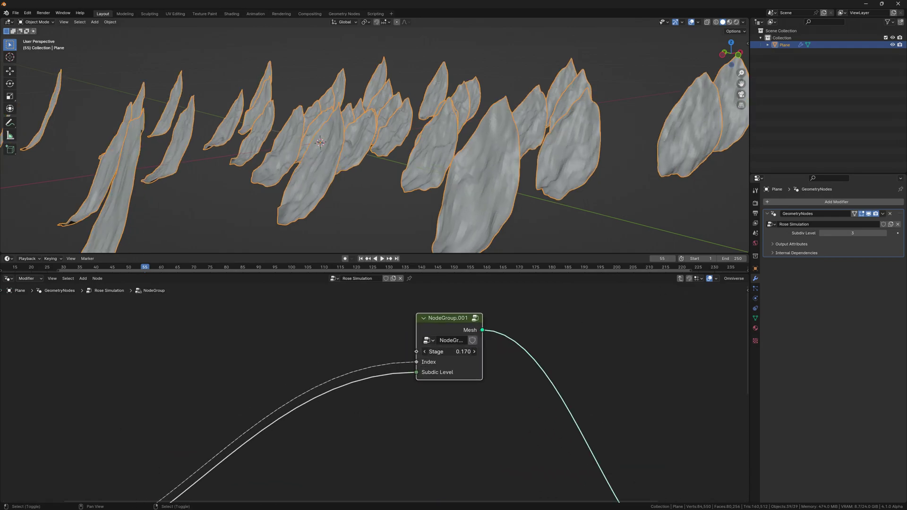
key("Tab")
key("shift+a")
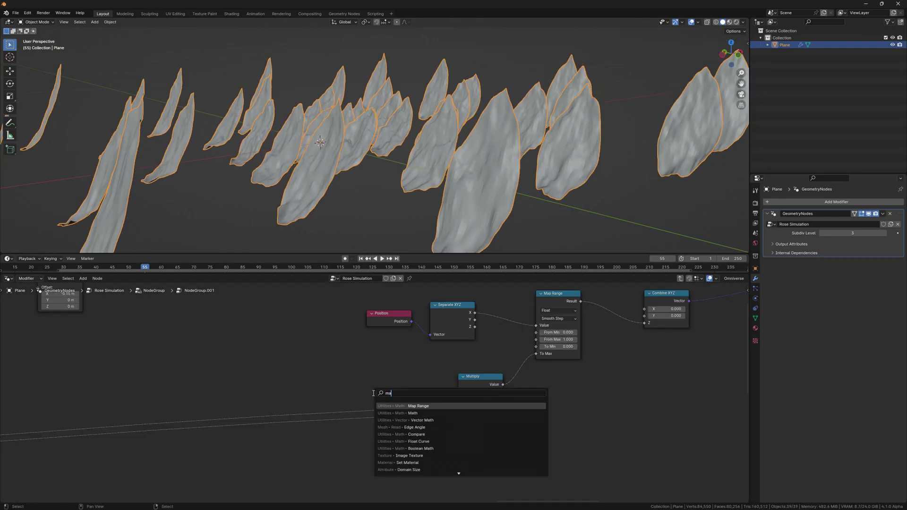
type("add")
key("Return")
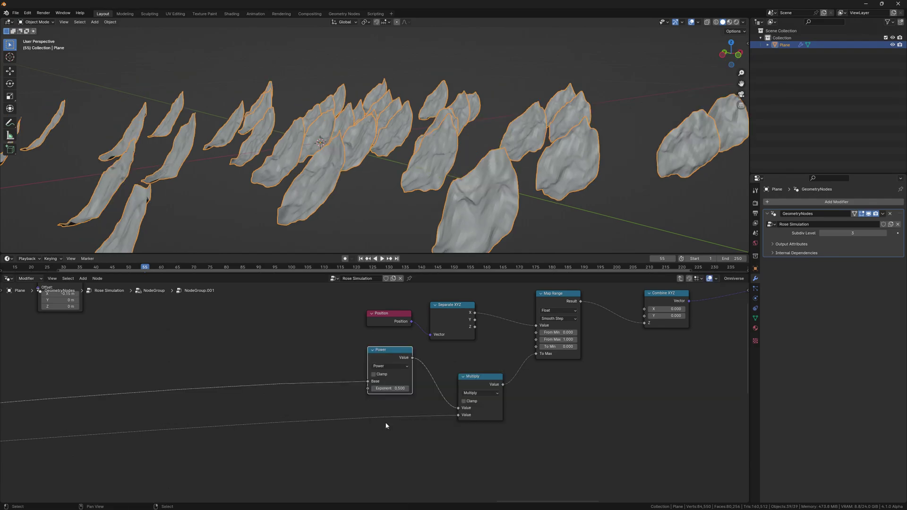
Insert a Map Range into Power's Base link with From Max set to 40
key("shift+a")
type("map range")
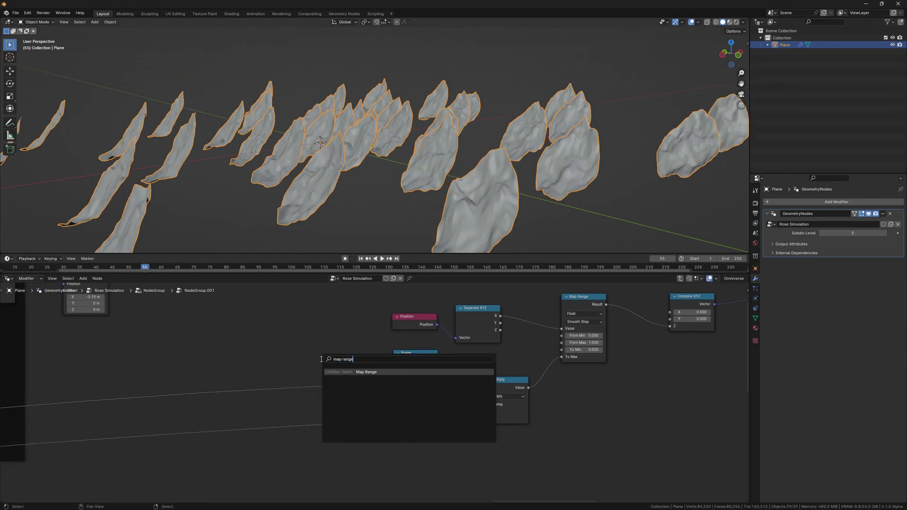
key("Return")
left_click(303, 331)
type("40")
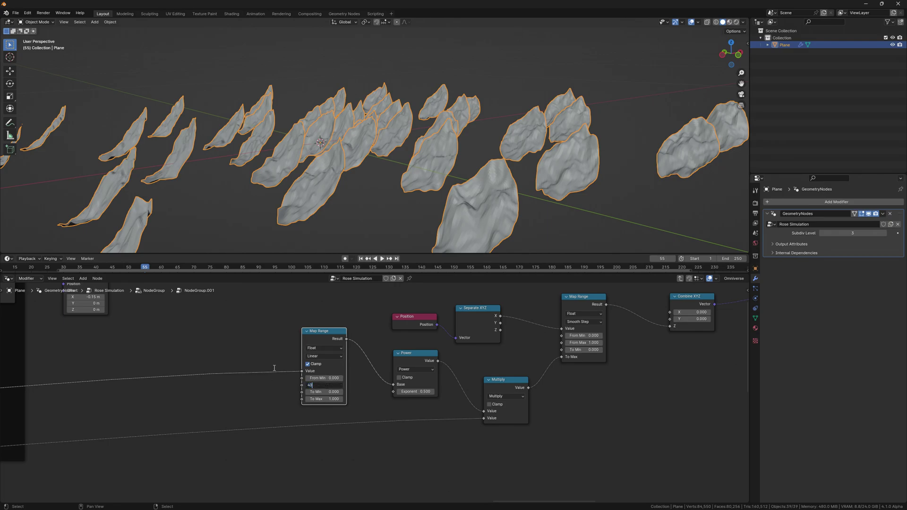
key("Return")
scroll(283, 378, "up", 2)
left_click(299, 394)
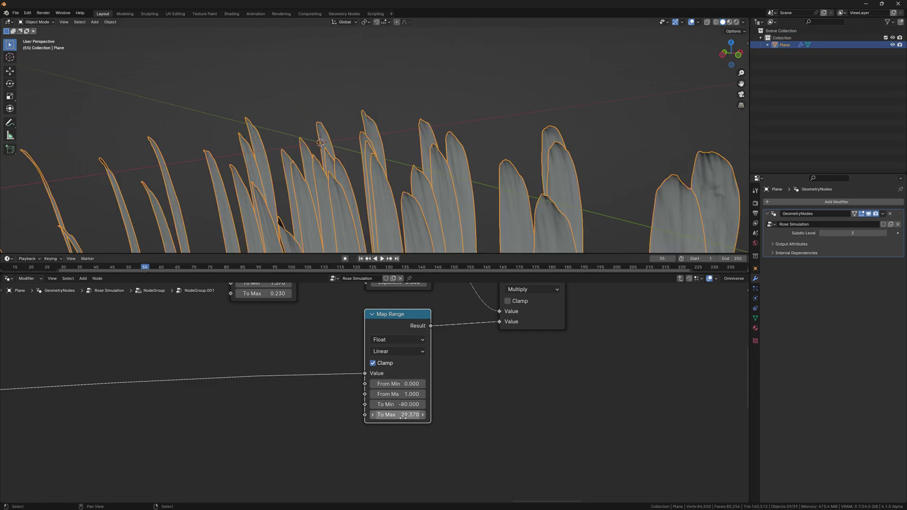
Add a Float Curve before Map Range's Value, bend it sharply upward, and set Stage to 0.790
key("shift+a")
type("float c")
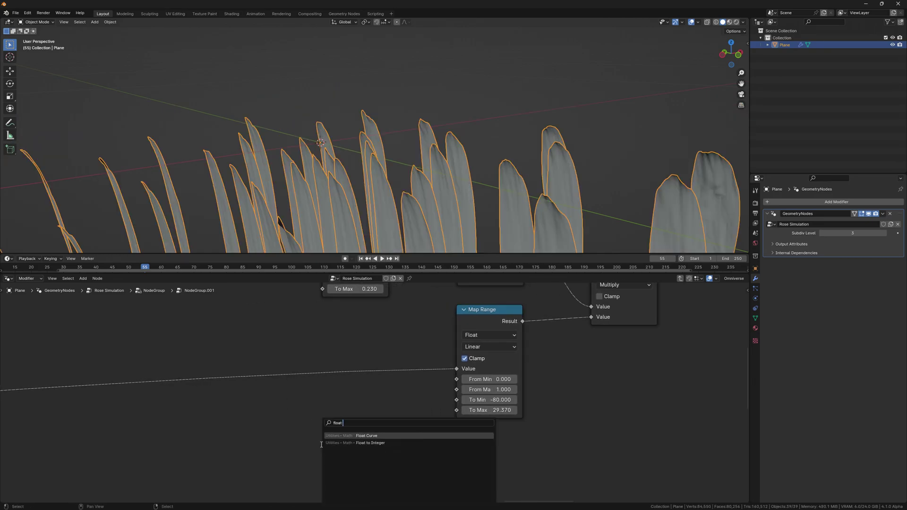
key("Return")
left_click(321, 402)
left_click_drag(381, 391, 382, 408)
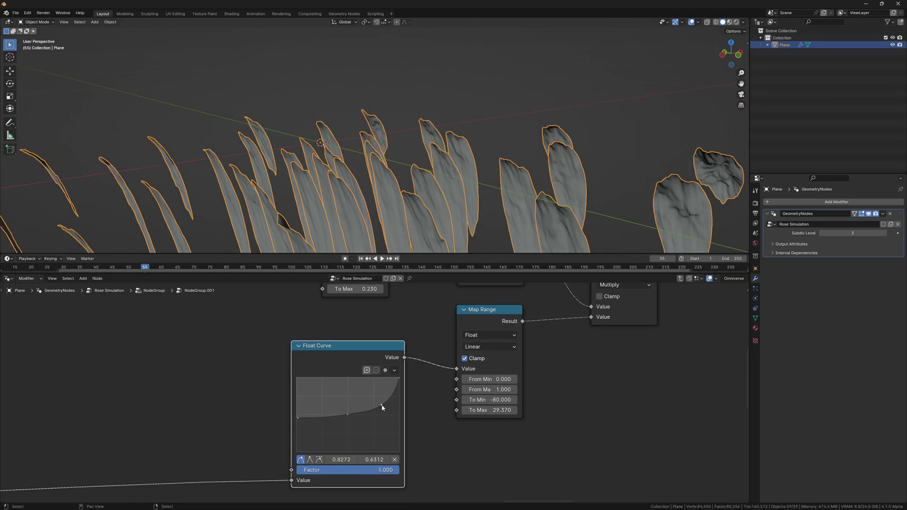
left_click_drag(444, 354, 449, 354)
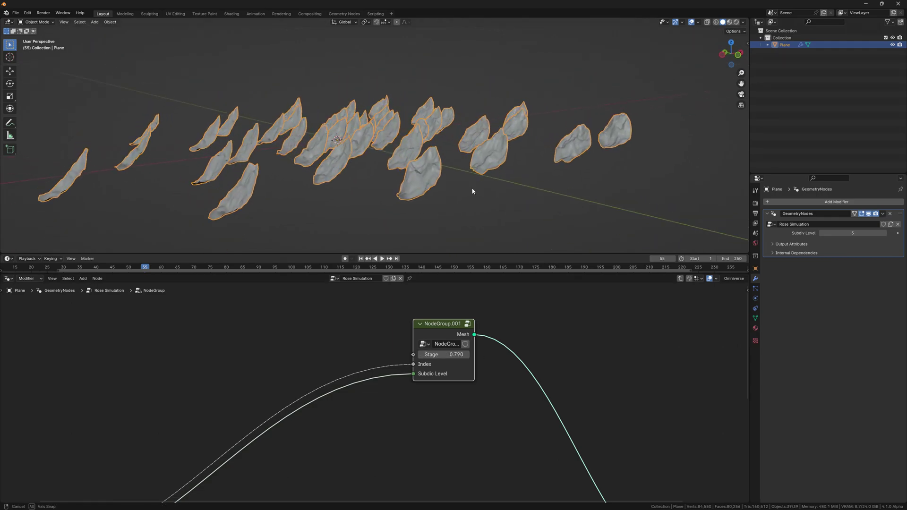
Frame the existing nodes in NodeGroup.001 and add a Set Position on the geometry link
key("Tab")
key("ctrl+j")
scroll(440, 367, "down", 2)
key("shift+a")
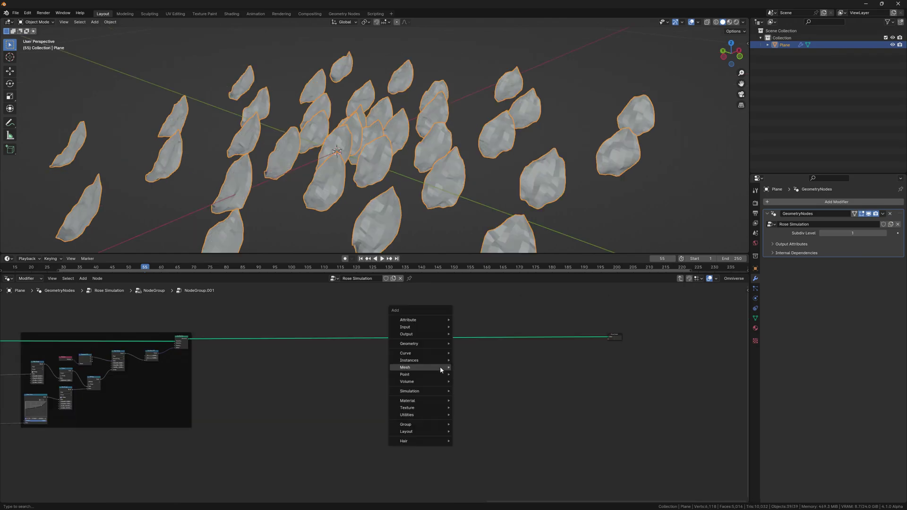
type("set")
key("Return")
scroll(213, 352, "up", 3)
Add Position and Separate XYZ nodes, feeding Y into Map Range's Value
key("shift+a")
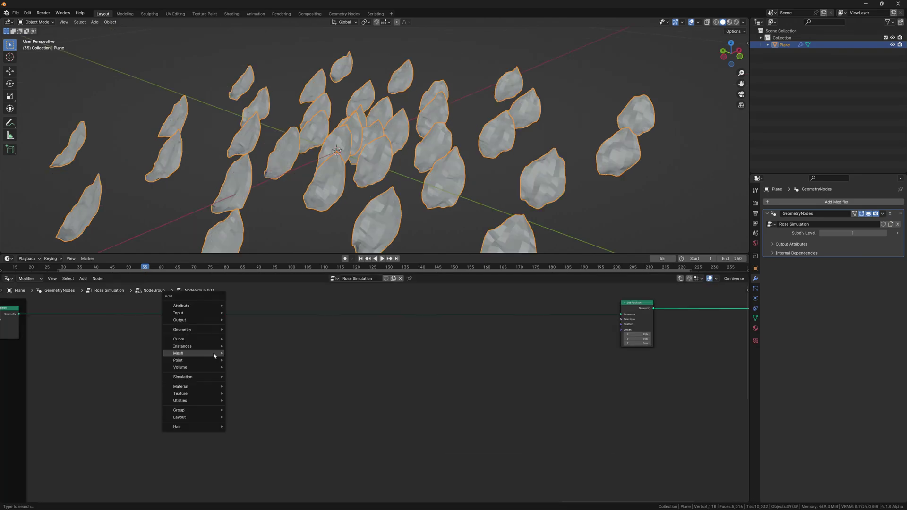
type("posi")
key("Down")
key("Return")
mouse_move(220, 355)
left_mouse_down()
mouse_move(249, 356)
mouse_move(251, 374)
mouse_move(266, 385)
left_mouse_up()
left_click(232, 340)
scroll(232, 350, "up", 2)
middle_click_drag(266, 385, 326, 385)
Add a Value node driving Map Range From Max, and through a Multiply, From Min
key("shift+a")
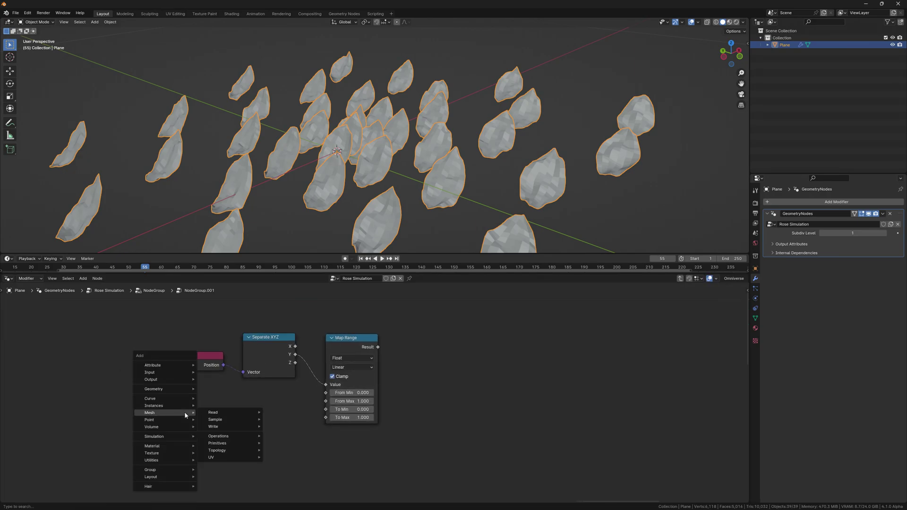
left_click(222, 437)
left_click(111, 409)
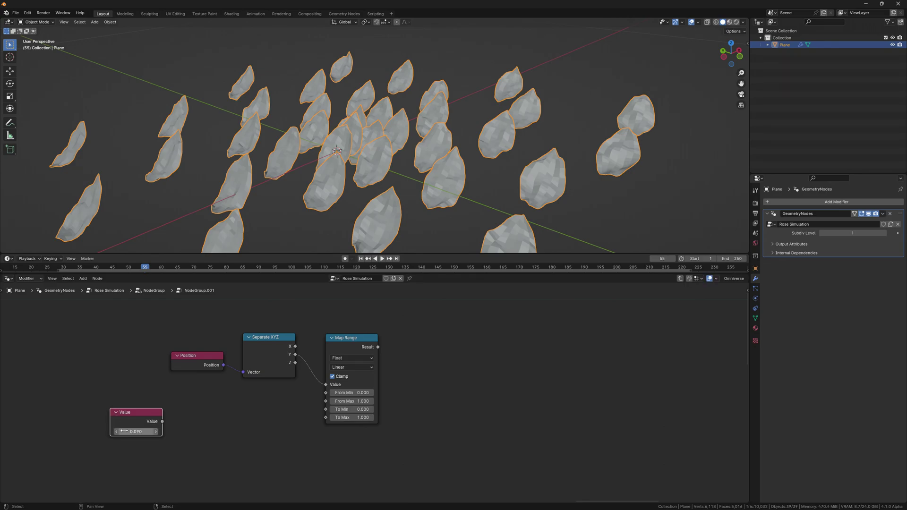
key("g")
left_click(215, 422)
left_click_drag(214, 422, 326, 402)
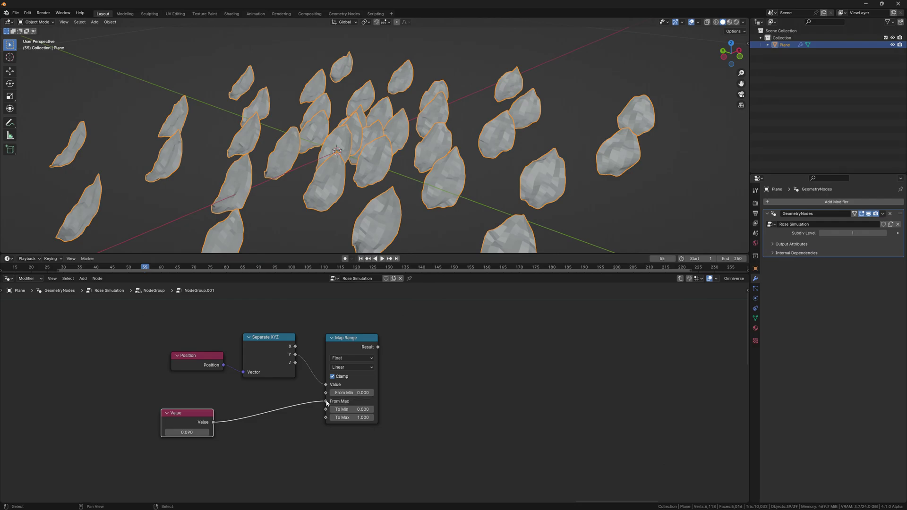
left_click(268, 447)
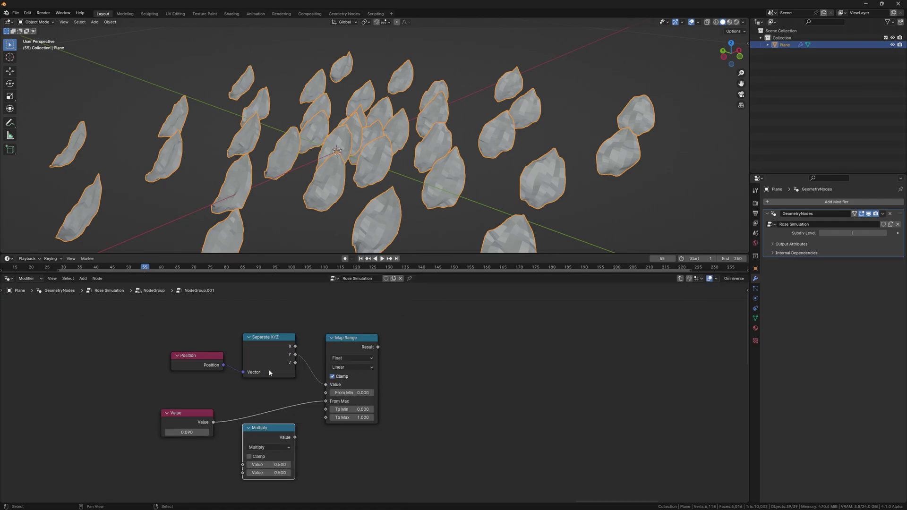
left_click_drag(214, 422, 245, 465)
left_click(266, 473)
type("-1.000")
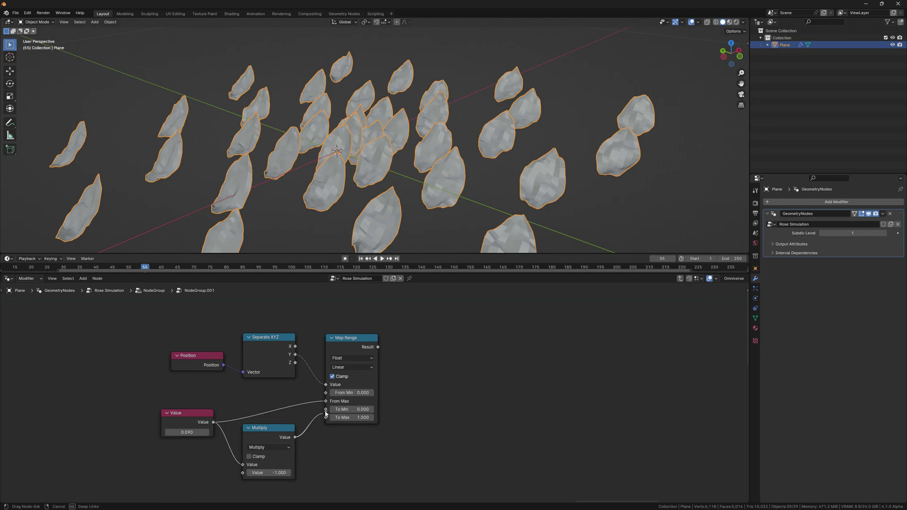
left_click_drag(331, 394, 326, 392)
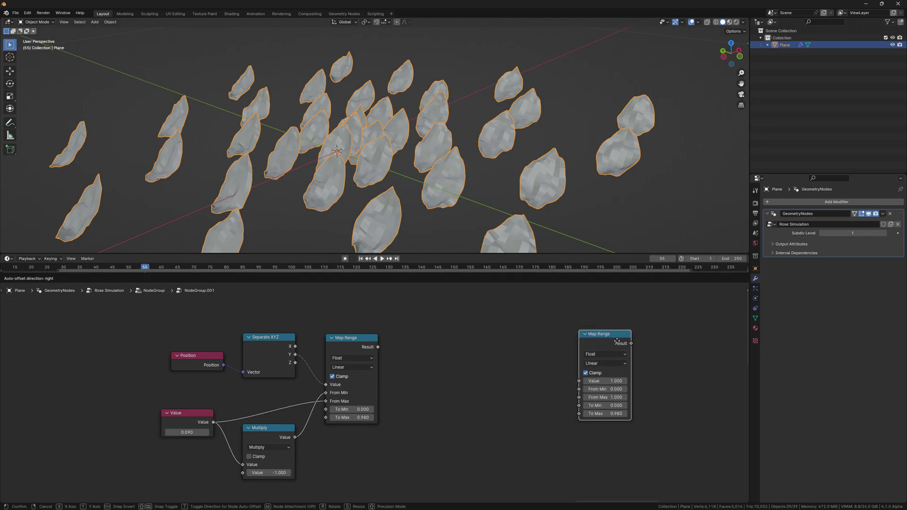
Route Map Range through a Color Ramp into a second Map Range using Multiply and Value as its To range
key("shift+a")
key("Return")
left_click(427, 335)
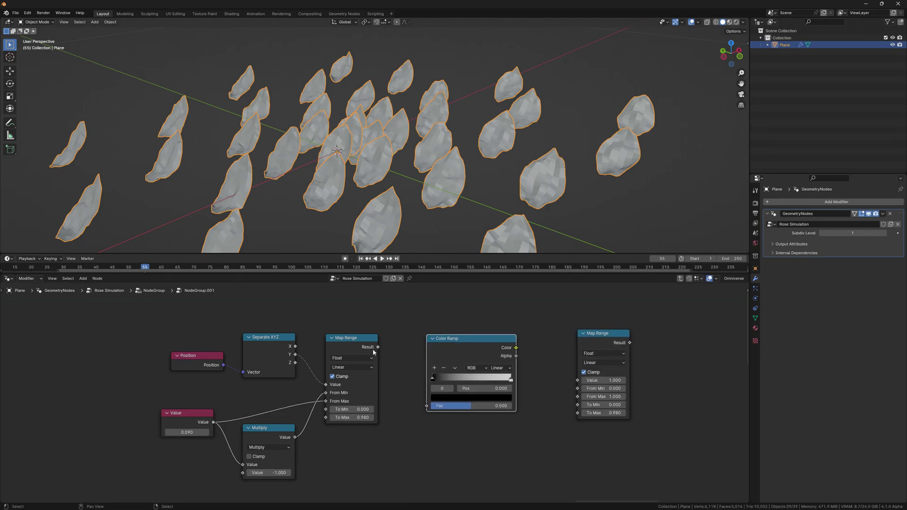
left_click_drag(378, 347, 427, 406)
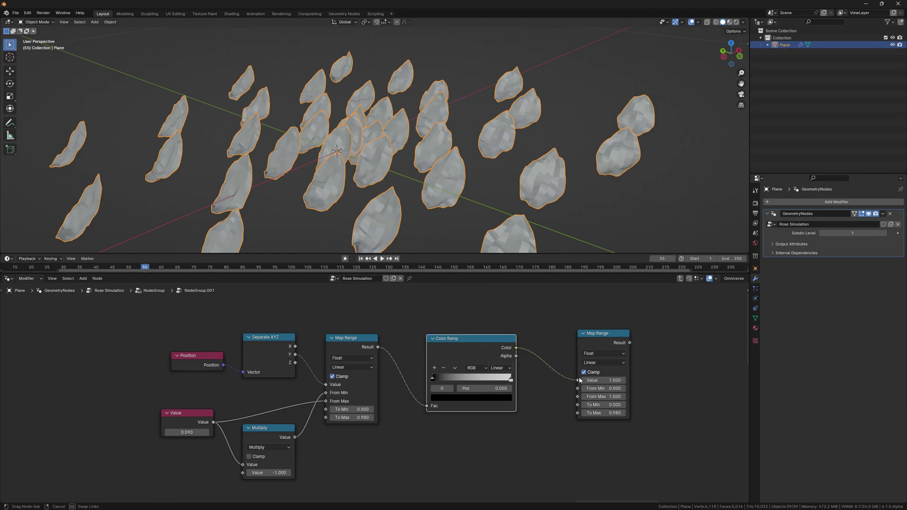
left_click_drag(579, 380, 577, 380)
left_click_drag(295, 437, 578, 405)
left_click_drag(214, 422, 577, 415)
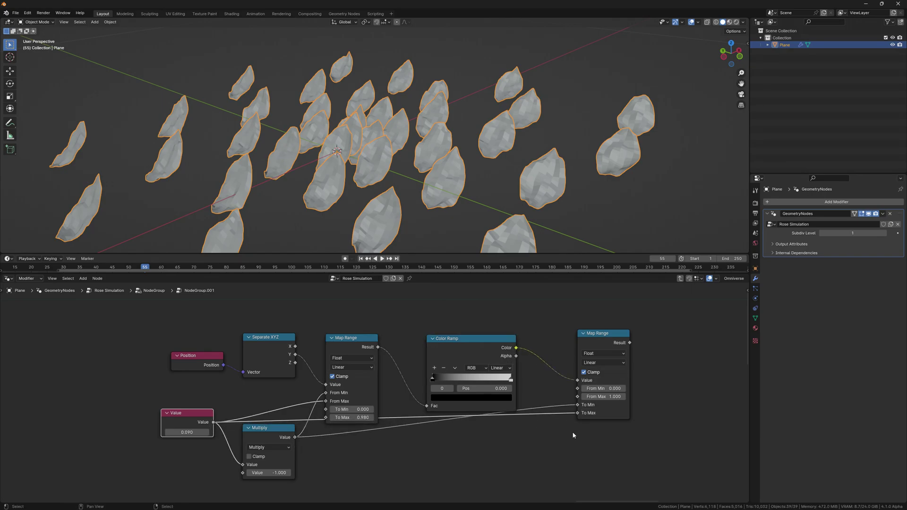
scroll(573, 435, "down", 2)
middle_click_drag(573, 435, 342, 446)
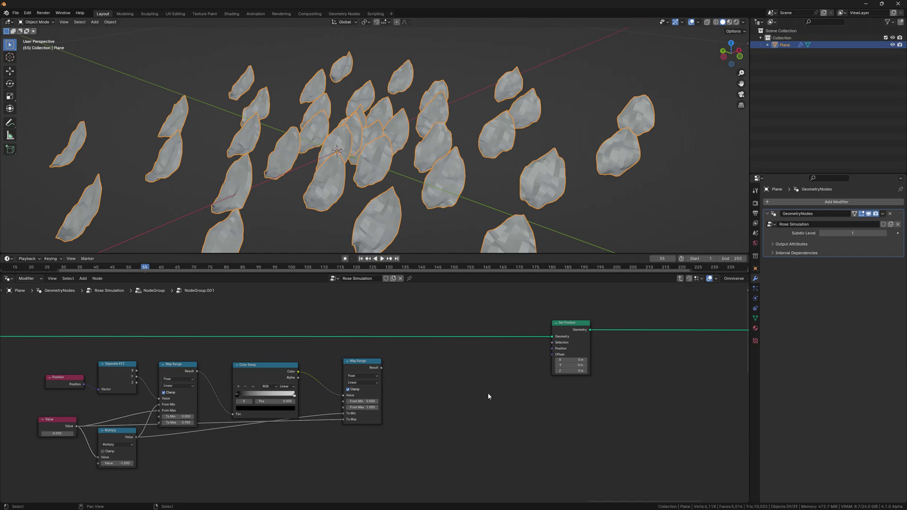
Add a Combine XYZ taking the Map Range result into Z and feeding Set Position Offset
key("shift+a")
type("combine xyz")
key("Return")
left_click(465, 361)
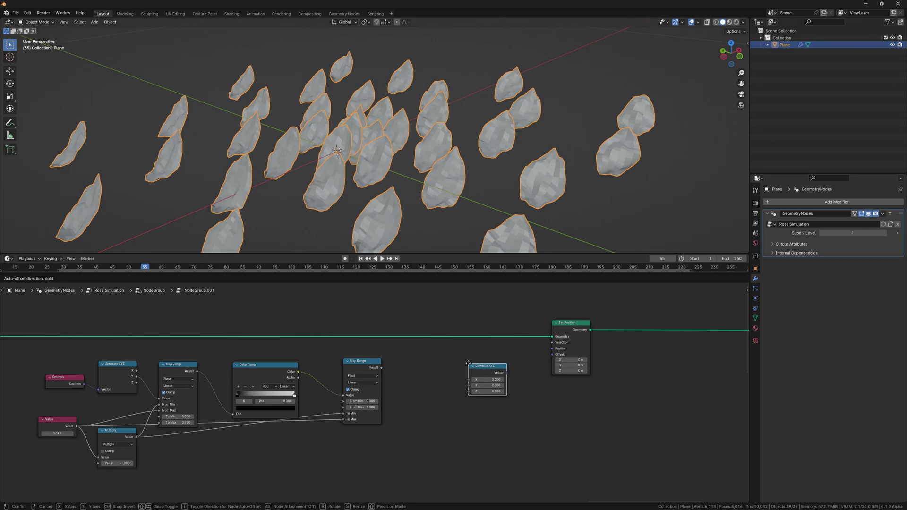
left_click_drag(503, 370, 552, 354)
middle_click_drag(448, 401, 422, 387)
left_click_drag(354, 354, 441, 376)
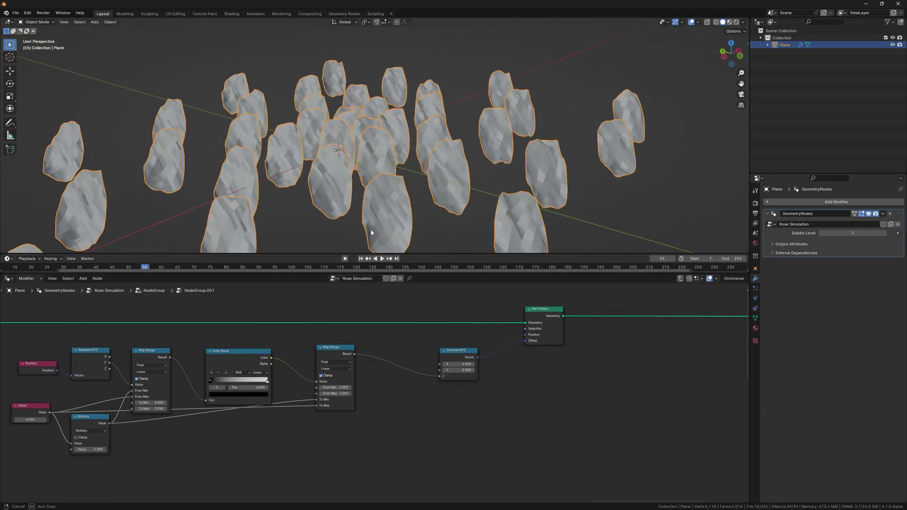
Move the Color Ramp white stop to about 0.477 and set its colour value to 0.5
scroll(127, 410, "up", 2)
mouse_move(335, 368)
left_mouse_down()
mouse_move(264, 367)
mouse_move(317, 367)
left_mouse_up()
left_click(292, 387)
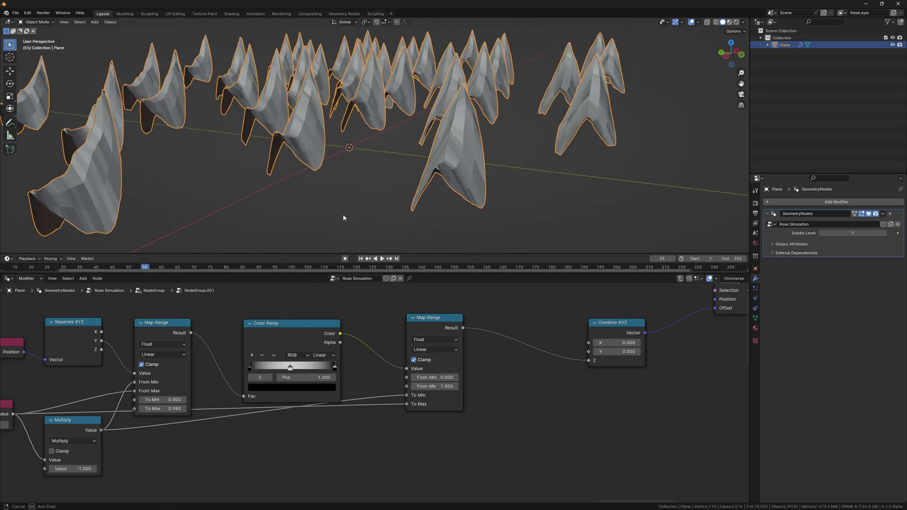
type("0.5")
key("Return")
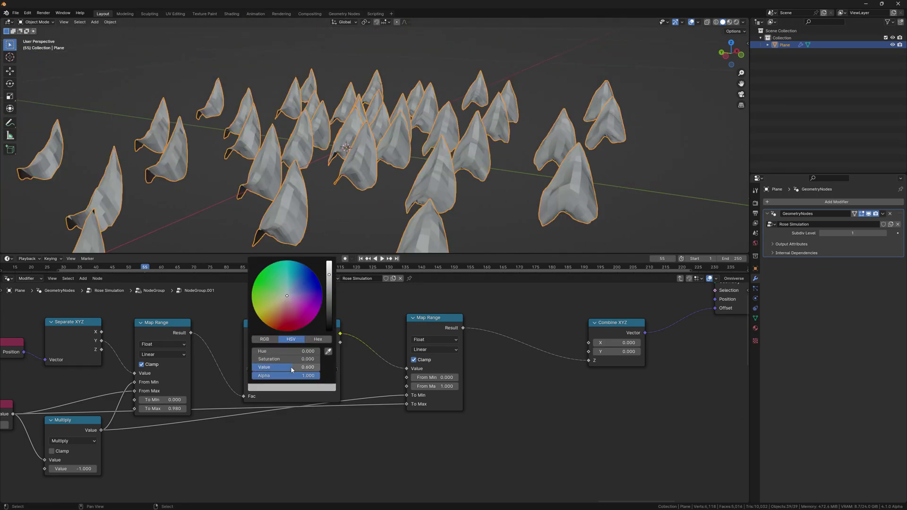
Add a Math node set to Multiply and wire it into Combine XYZ
middle_click_drag(393, 210, 359, 189)
scroll(370, 391, "down", 3)
key("shift+a")
type("ma")
key("Return")
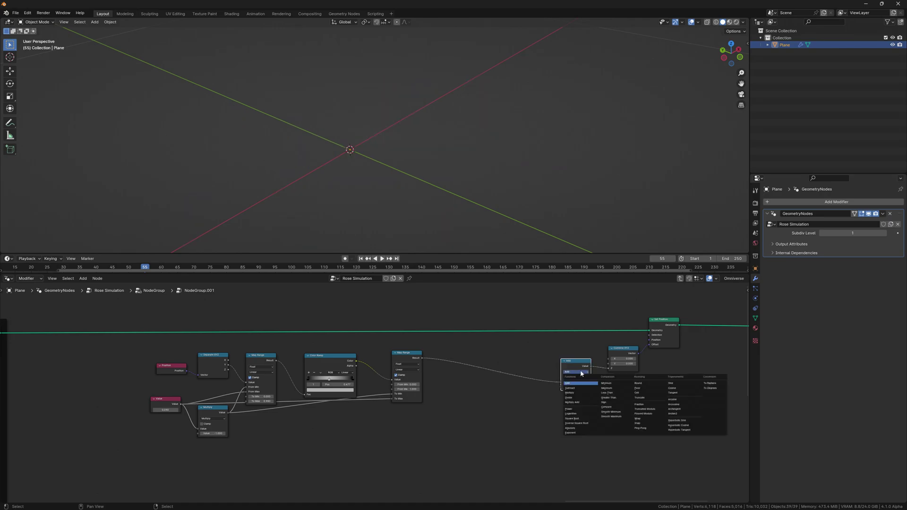
left_click(579, 392)
left_click_drag(157, 462, 466, 439)
scroll(467, 438, "up", 3)
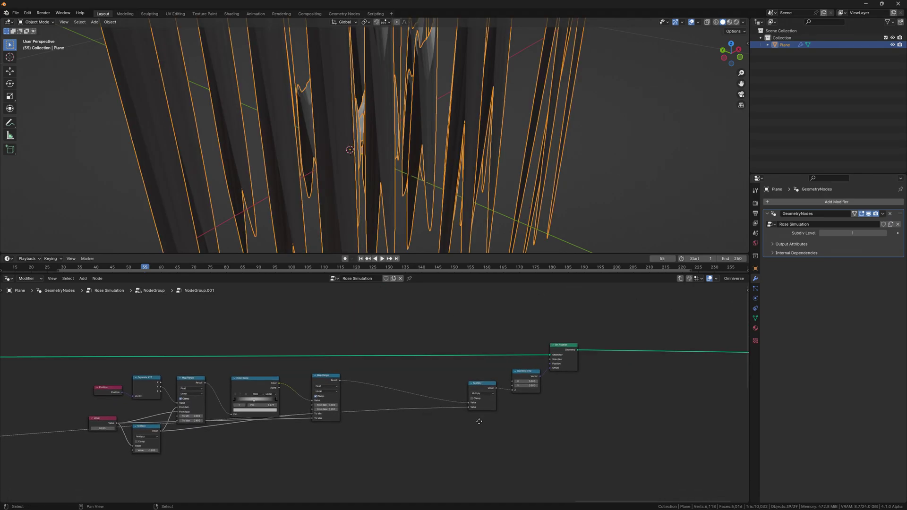
Insert a Map Range onto the Multiply's link and reposition the Multiply node in the tree
key("ctrl+v")
left_click(480, 405)
scroll(431, 450, "up", 2)
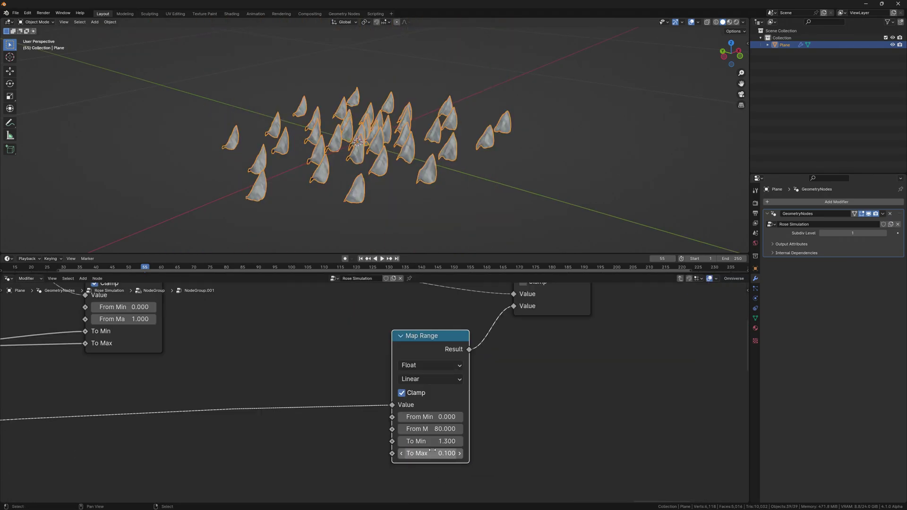
scroll(432, 451, "down", 3)
key("ctrl+v")
left_click_drag(363, 306, 363, 336)
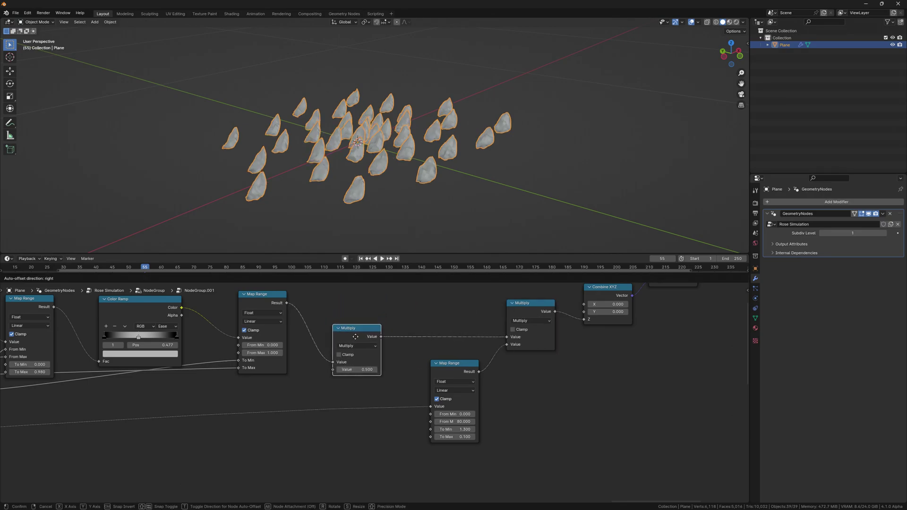
scroll(373, 392, "down", 5)
scroll(373, 393, "down", 3, "ctrl")
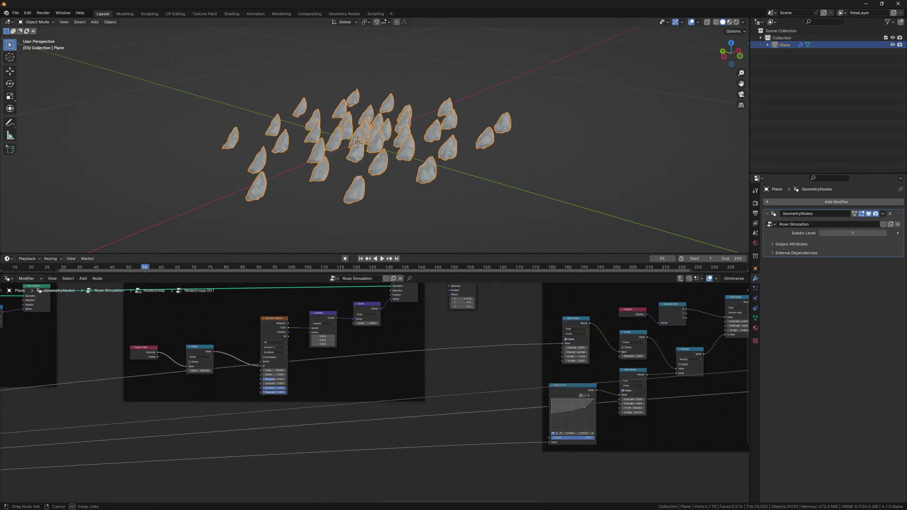
scroll(373, 392, "down", 3, "ctrl")
scroll(456, 387, "down", 3, "ctrl")
scroll(455, 388, "down", 1, "shift")
scroll(473, 391, "up", 5)
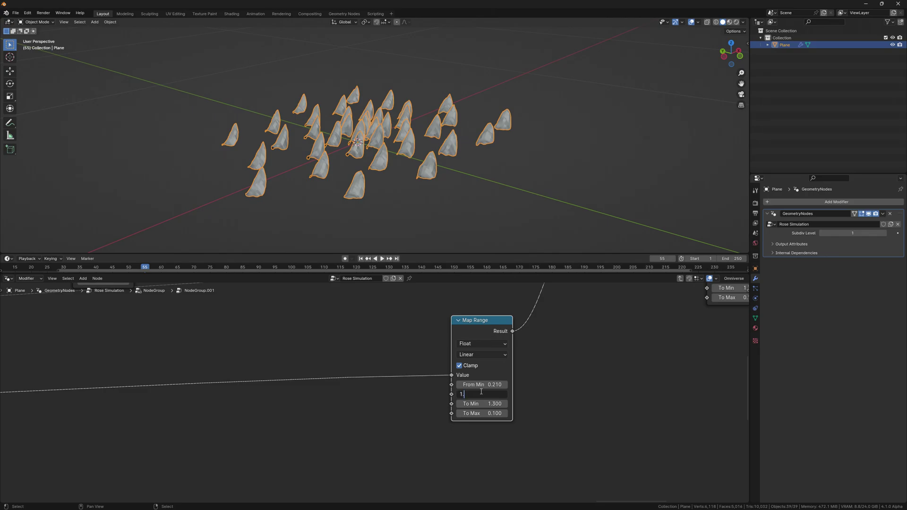
scroll(480, 393, "down", 5)
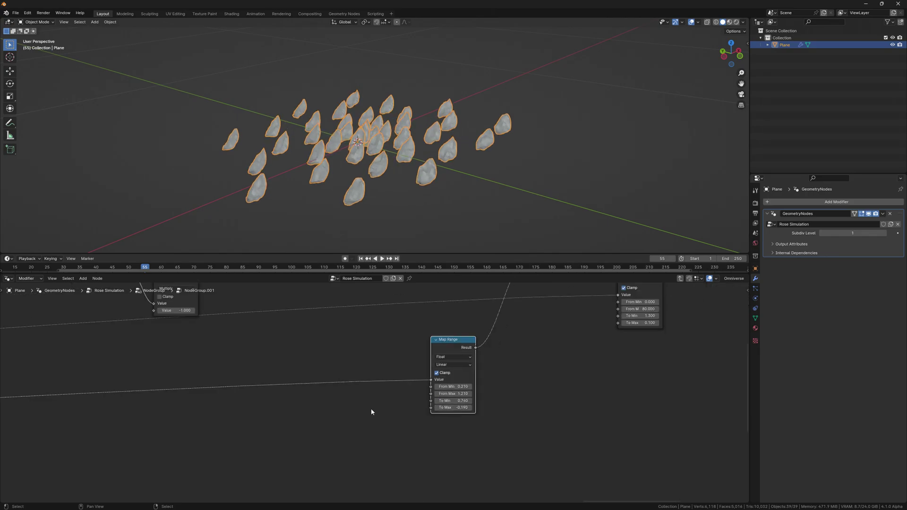
scroll(417, 344, "down", 5)
Add a Map Range node with From Max 84.41 and To Max 80
key("g")
left_click(417, 373)
scroll(416, 373, "up", 2)
key("shift+a")
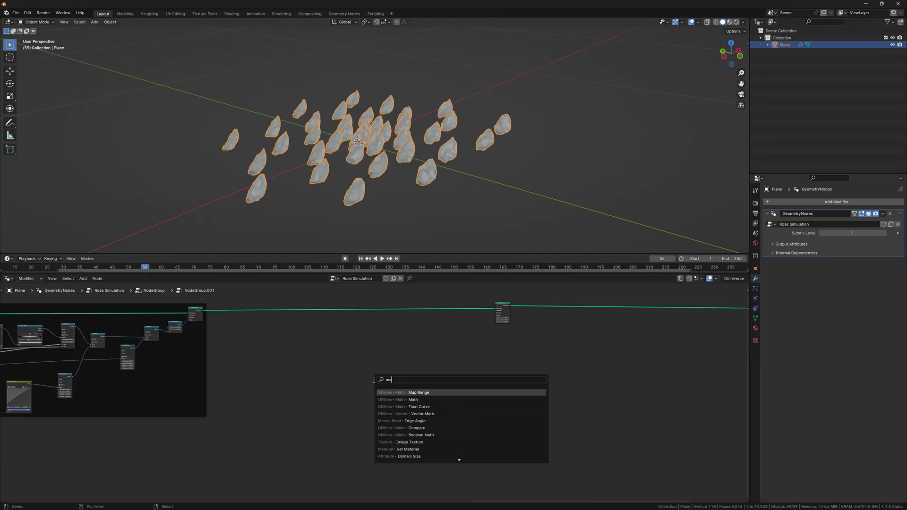
type("map range")
key("Return")
left_click(285, 365)
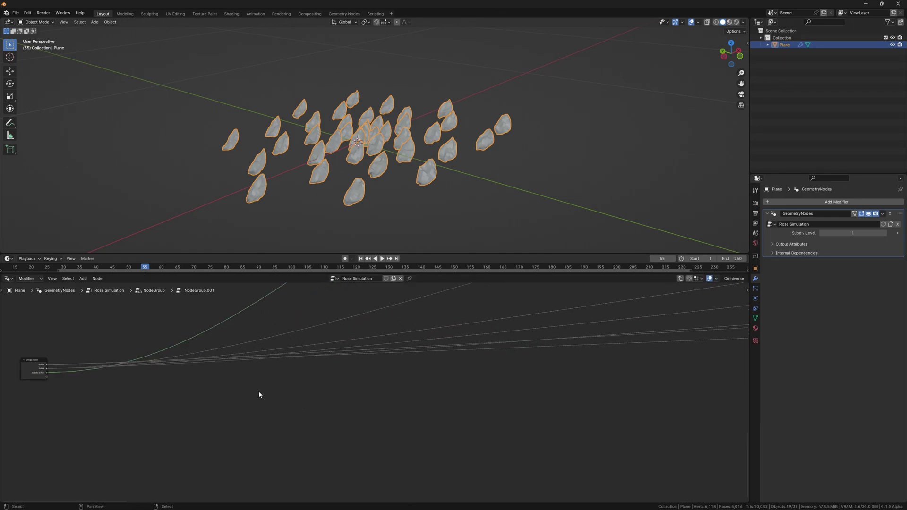
key("Home")
key("KP_Decimal")
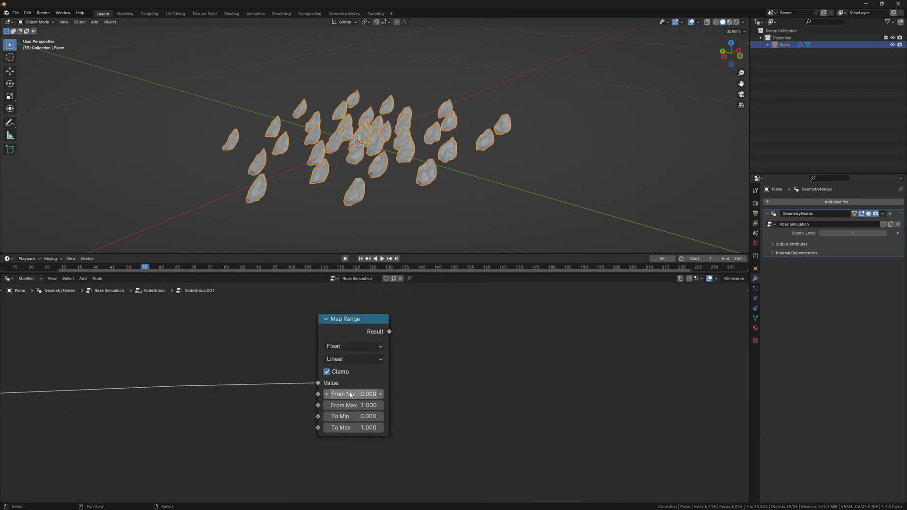
left_click(351, 405)
type("84.41")
left_click(354, 428)
type("80")
Route Position through Separate XYZ and Combine XYZ into the Set Position Offset
scroll(417, 416, "down", 3)
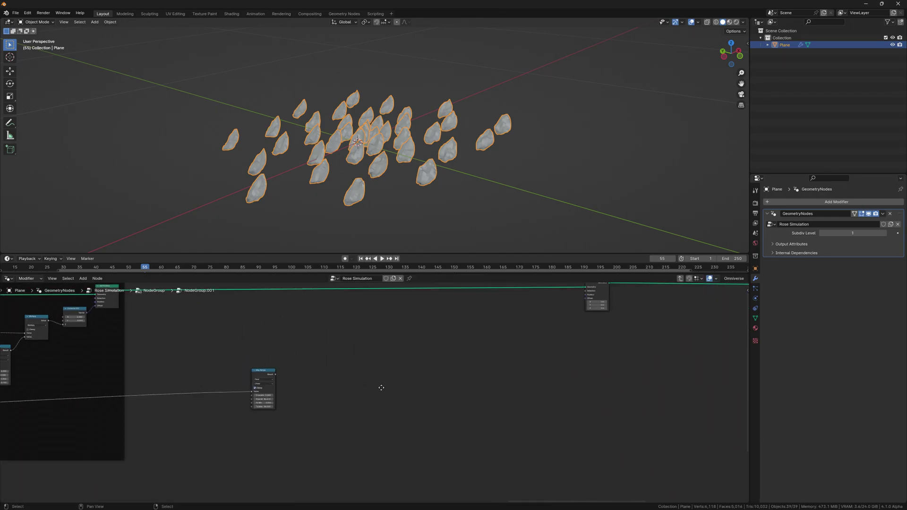
key("shift+a")
type("pso")
key("Down")
key("Return")
left_click_drag(268, 368, 272, 367)
type("separa")
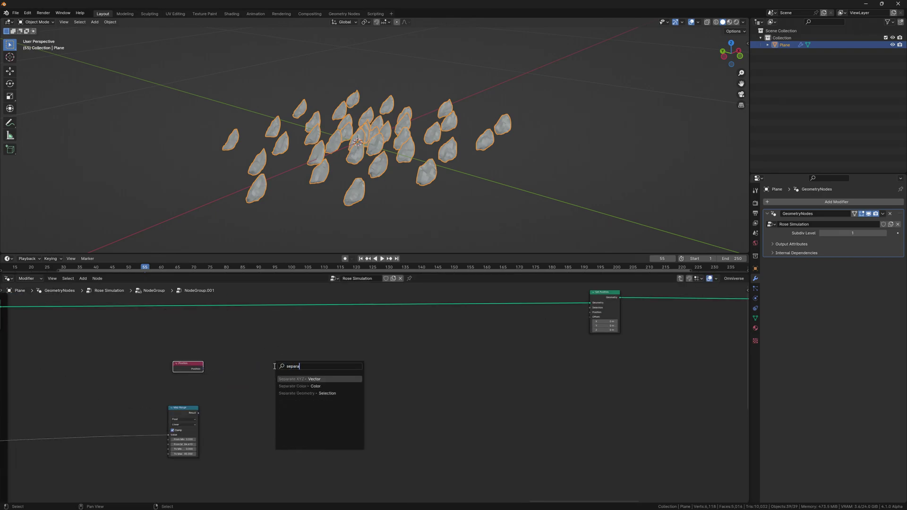
key("Return")
middle_click_drag(470, 384, 406, 395)
key("shift+a")
key("Return")
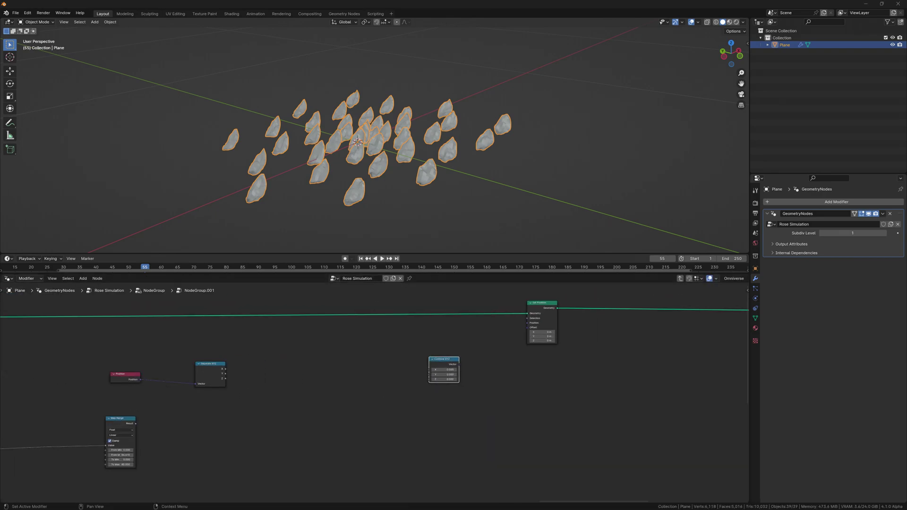
left_click_drag(459, 364, 528, 328)
scroll(374, 413, "up", 3)
left_click_drag(137, 355, 462, 356)
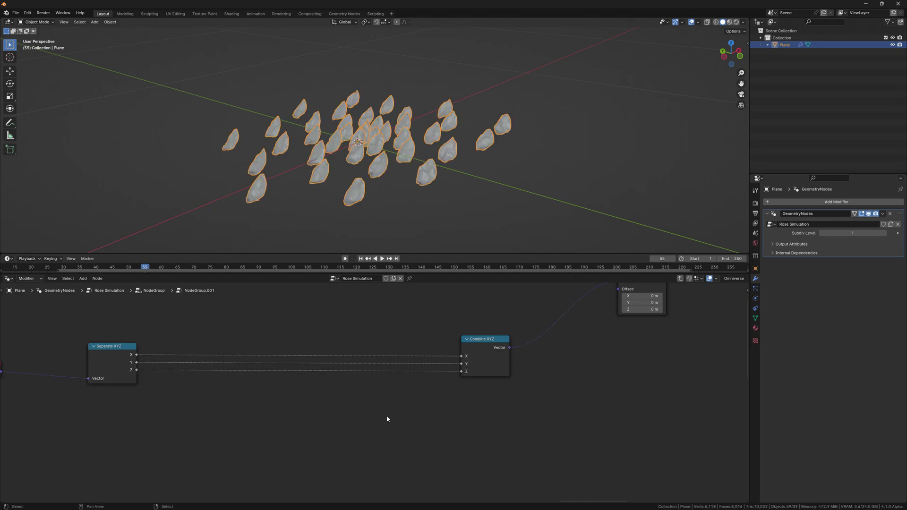
Insert a Multiply math node on the X axis link between Separate and Combine XYZ
key("shift+a")
type("add")
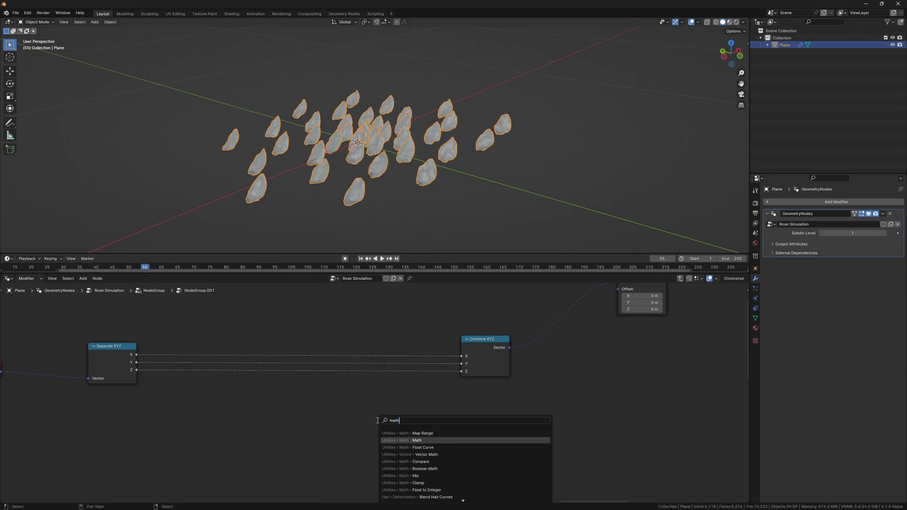
key("Return")
left_click(347, 288)
left_click(372, 307)
left_click(363, 341)
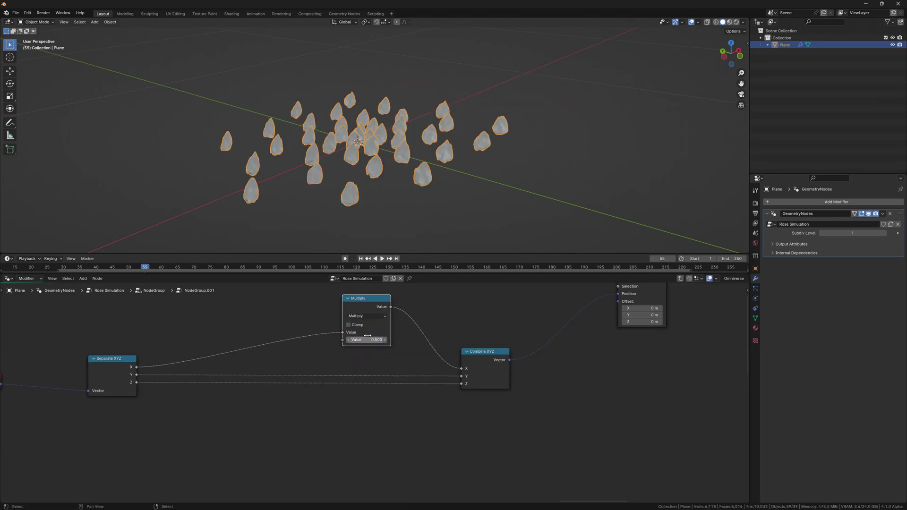
scroll(351, 347, "down", 1)
Add a Random Value node ranging 0.65–1.15, seeded by the Map Range result
key("shift+a")
type("rando")
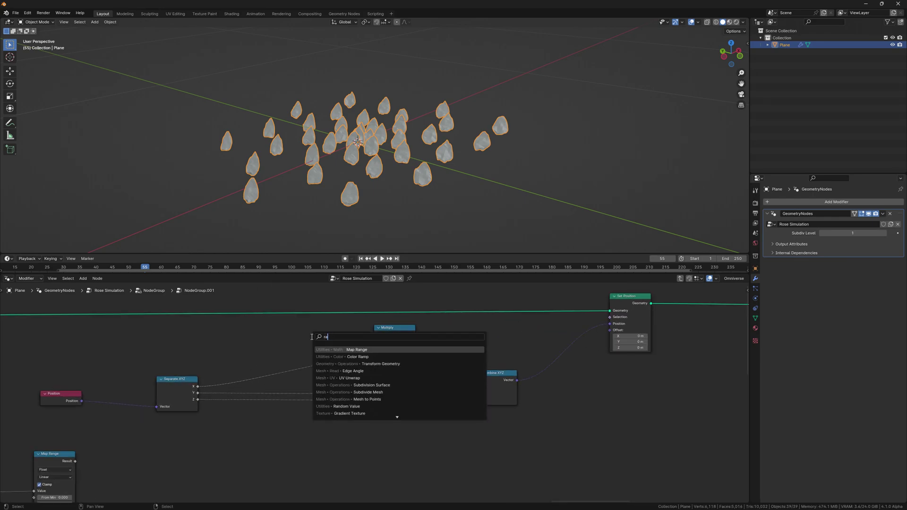
key("Return")
left_click(265, 331)
mouse_move(75, 462)
left_mouse_down()
mouse_move(210, 363)
mouse_move(223, 366)
left_mouse_up()
left_click(247, 346)
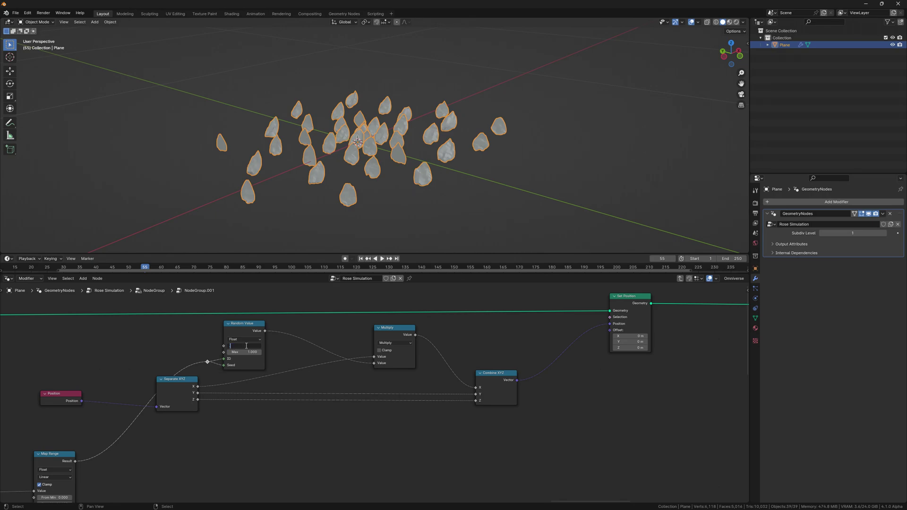
type(".45")
key("Return")
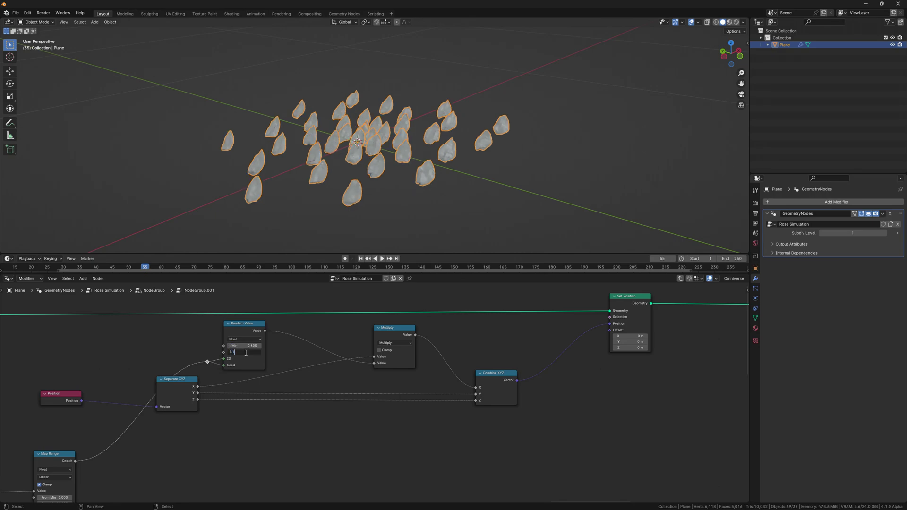
type("5")
key("Return")
Rearrange the nodes and connect a second Map Range-seeded Random Value into Multiply
middle_click_drag(284, 378, 292, 297)
left_click_drag(406, 260, 401, 345)
left_click_drag(258, 311, 305, 437)
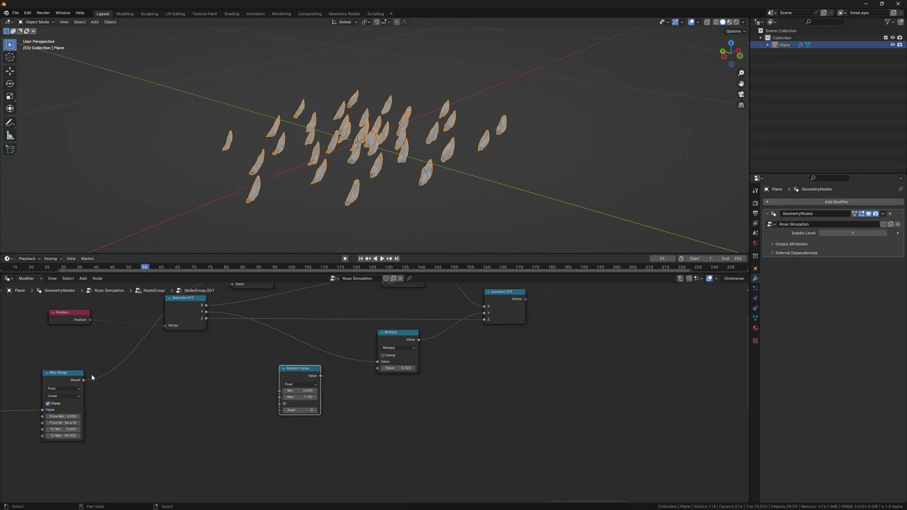
left_click_drag(83, 380, 279, 411)
left_click(304, 392)
type("0.730")
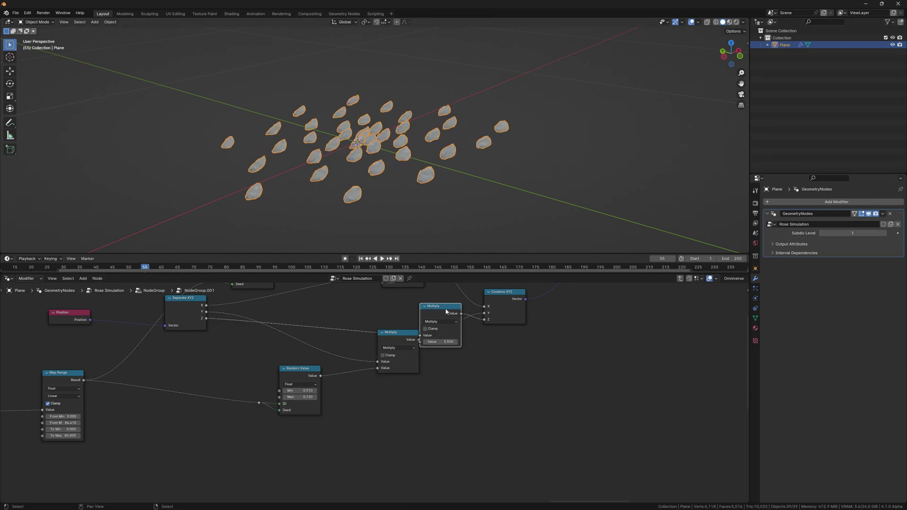
middle_click_drag(308, 396, 337, 326)
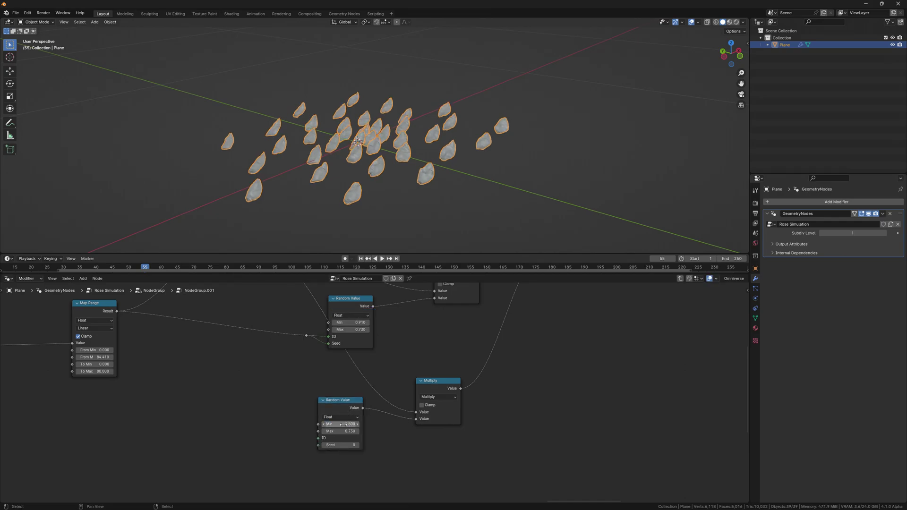
left_click_drag(117, 311, 304, 434)
scroll(305, 435, "down", 5)
Add a Position node feeding vector Scale nodes into Set Position
left_click_drag(459, 421, 362, 401)
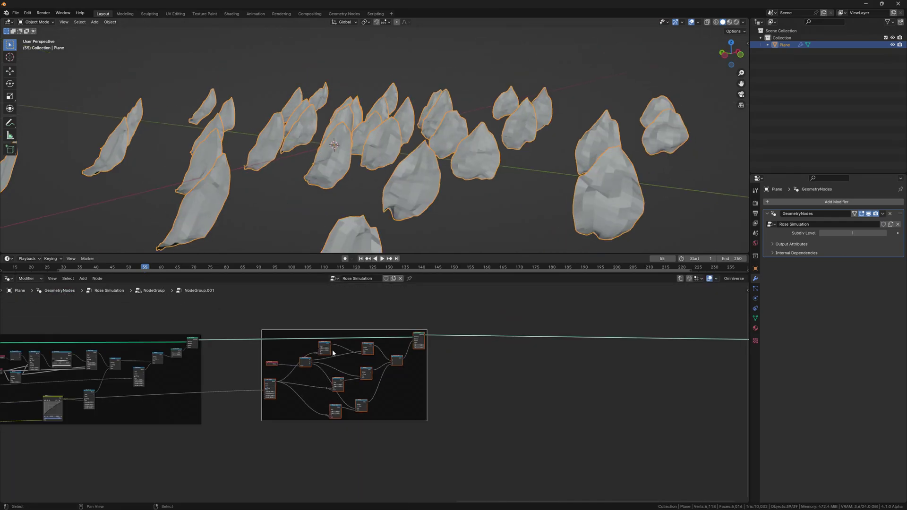
left_click(319, 360)
scroll(320, 360, "up", 3)
key("shift+a")
type("position")
key("Return")
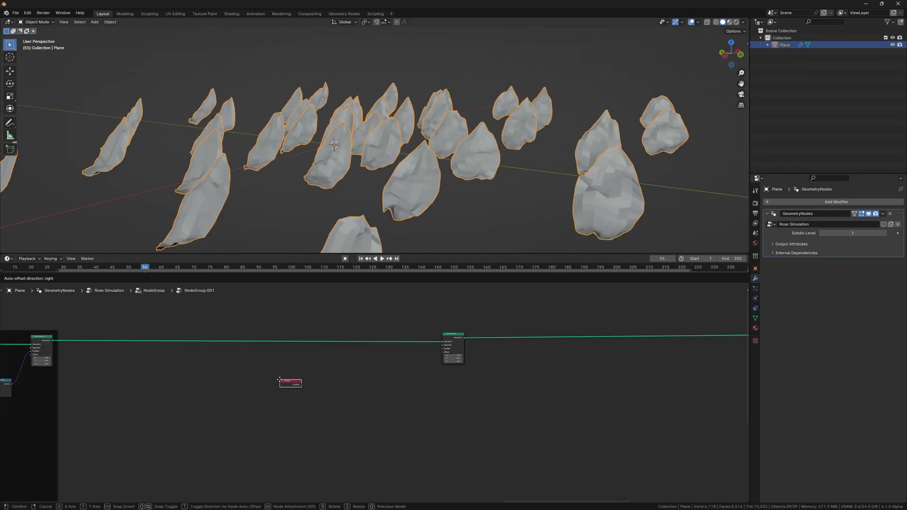
left_click(278, 371)
scroll(277, 371, "up", 3)
key("shift+d")
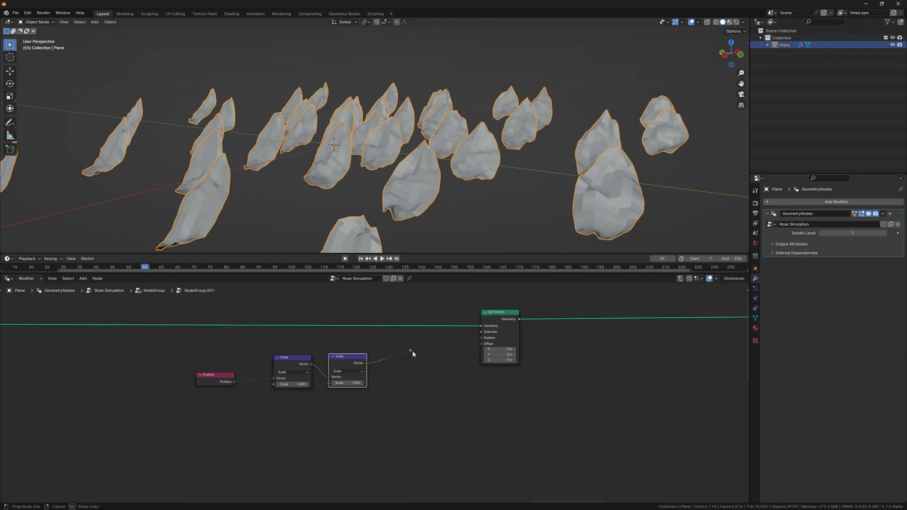
Add a Power math node (exponent -0.110) on the remapped value, driving the scale factor
key("shift+a")
type("math")
key("Return")
left_click(312, 376)
left_click(331, 391)
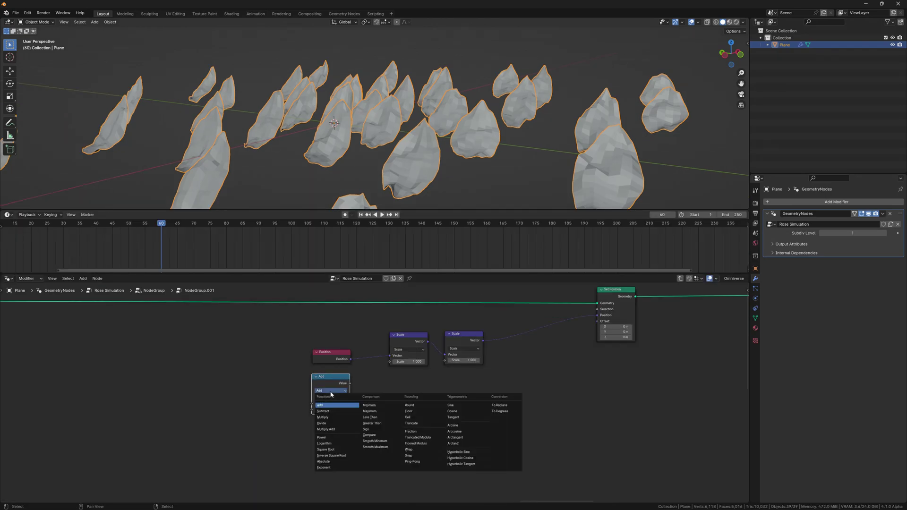
left_click(328, 422)
left_click_drag(350, 383, 389, 363)
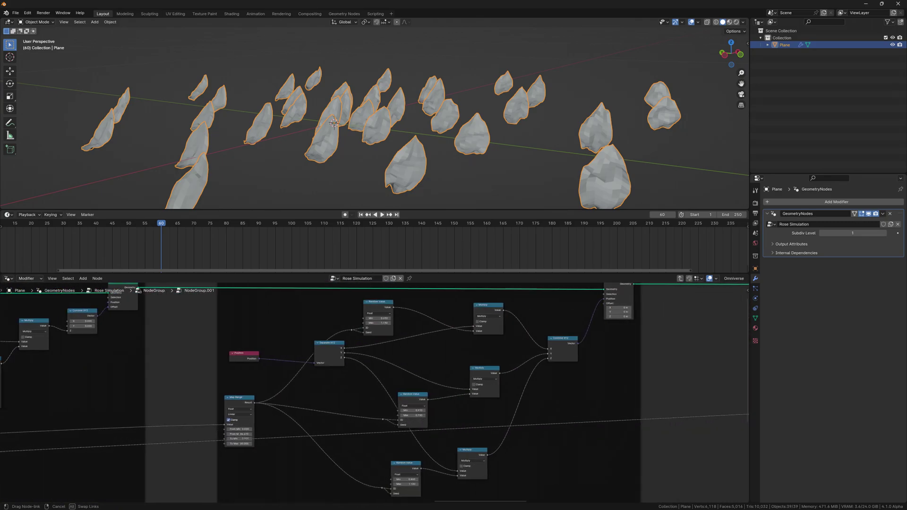
left_click_drag(332, 419, 396, 414)
Group the position-scaling nodes into a frame
scroll(396, 415, "up", 3)
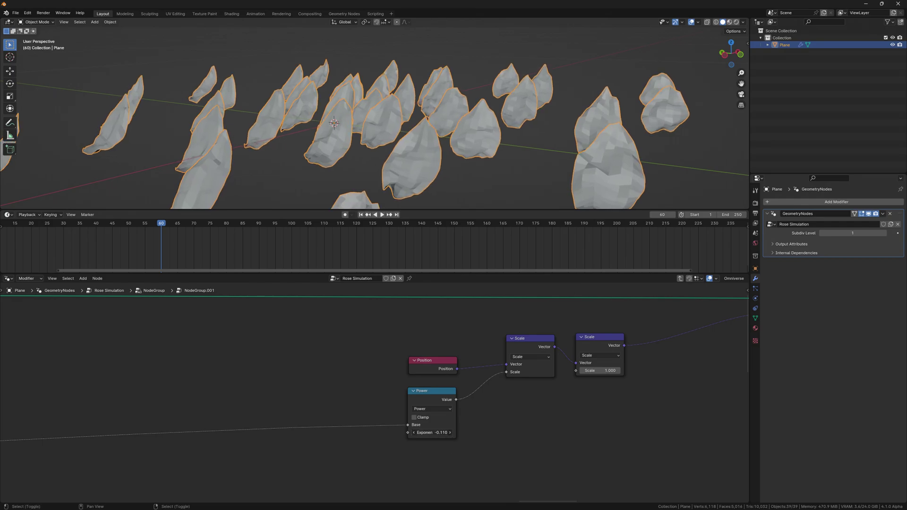
scroll(396, 363, "down", 4)
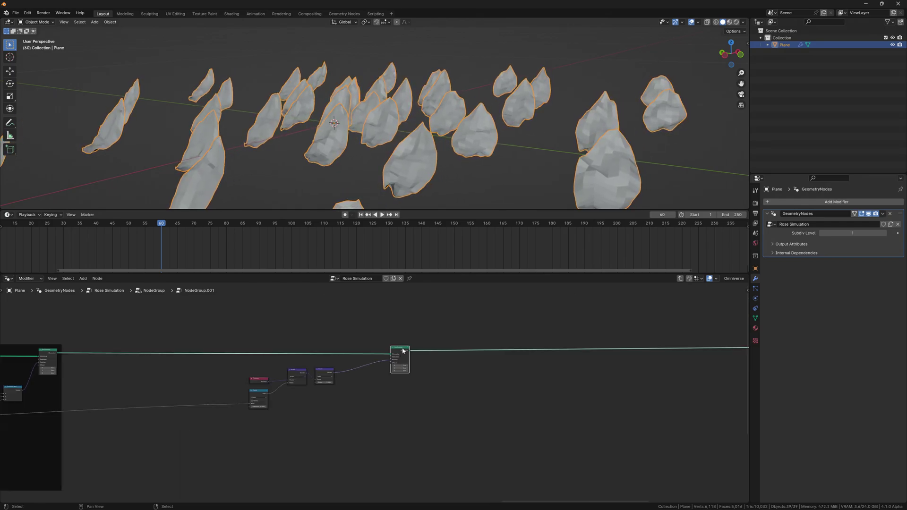
mouse_move(218, 322)
left_mouse_down()
mouse_move(416, 411)
mouse_move(223, 391)
left_mouse_up()
key("ctrl+j")
scroll(416, 411, "up", 1)
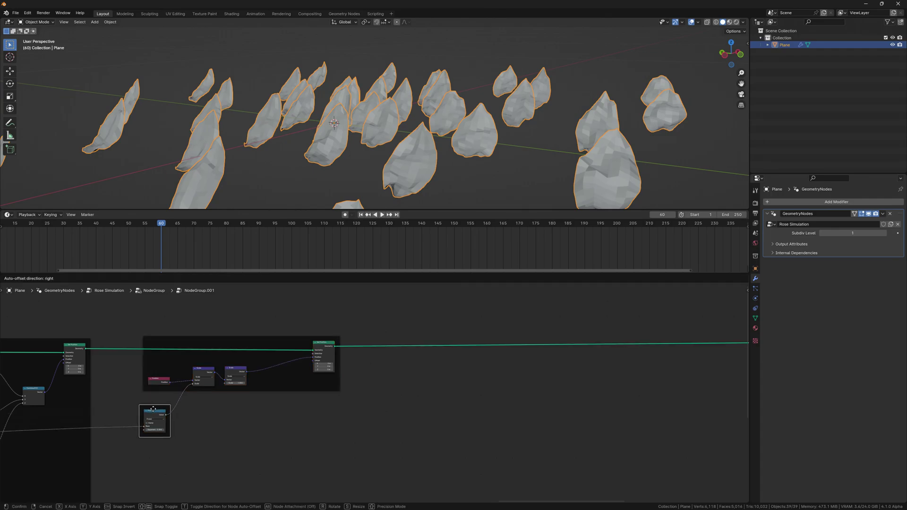
left_click(378, 431)
Add a Subdivision Surface node onto the geometry link
scroll(494, 379, "down", 2)
key("shift+a")
type("subdiv")
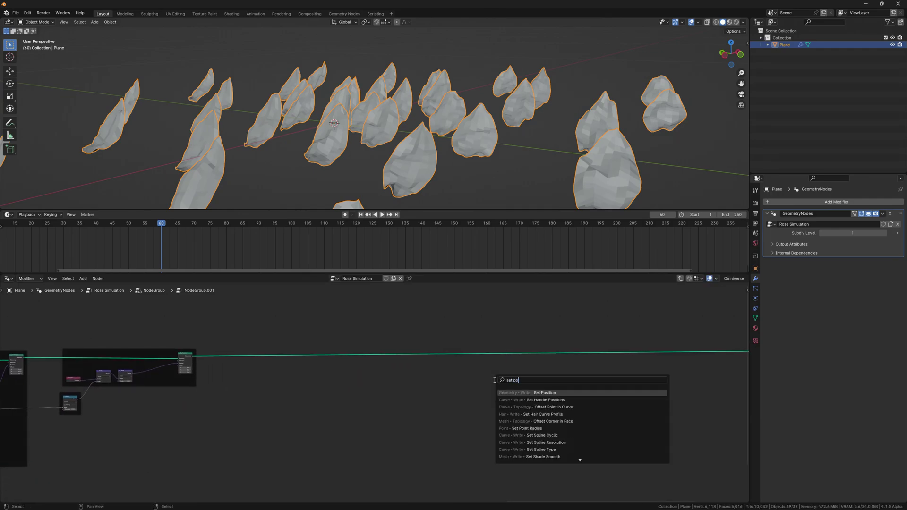
key("Return")
left_click(436, 351)
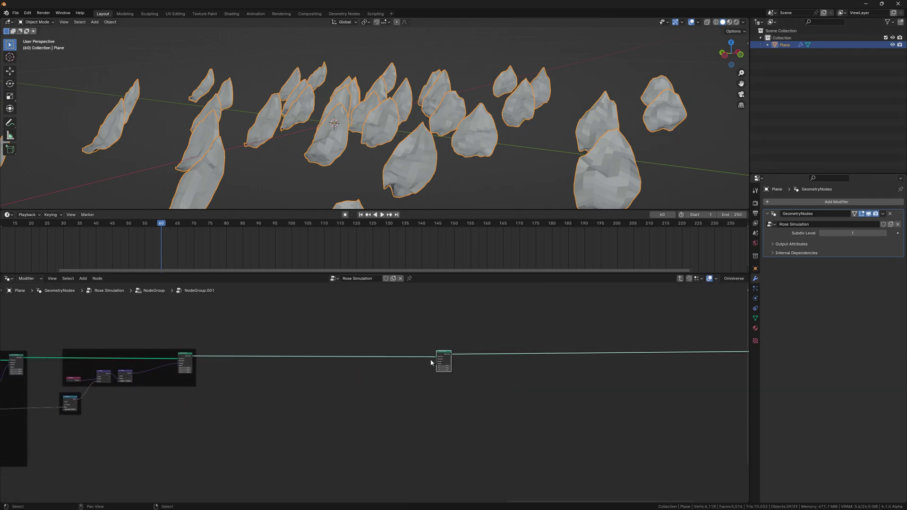
Add a Position node and a Vector Math node beside Set Position
scroll(396, 365, "up", 2)
key("shift+a")
type("posi")
key("Down")
key("Return")
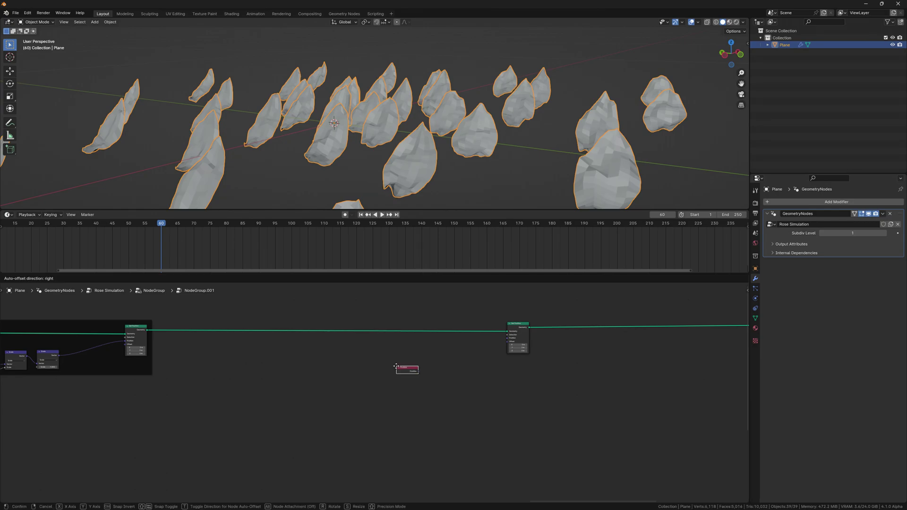
left_click(368, 345)
key("shift+a")
type("vector math")
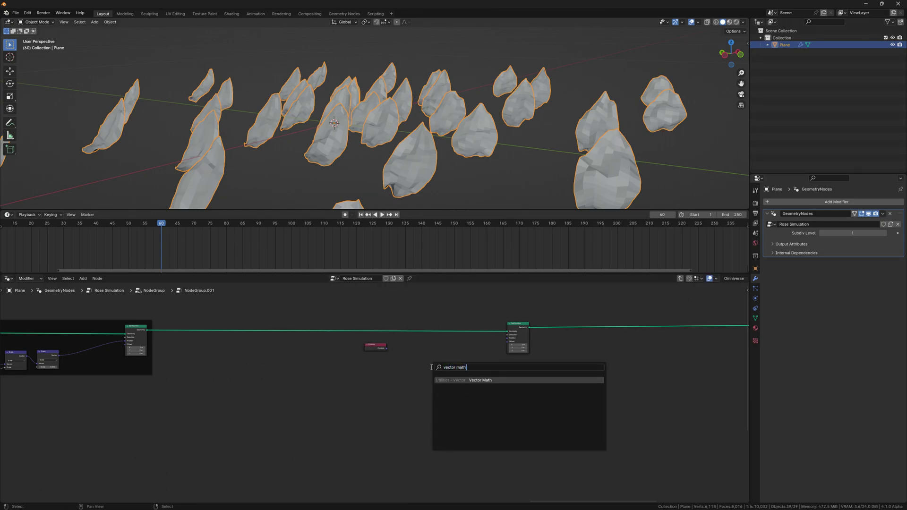
key("Return")
left_click(425, 362)
Set Vector Math to Scale, wiring Position through it into the Offset with an earlier value as factor
scroll(371, 392, "up", 2)
left_click(463, 328)
left_click(472, 396)
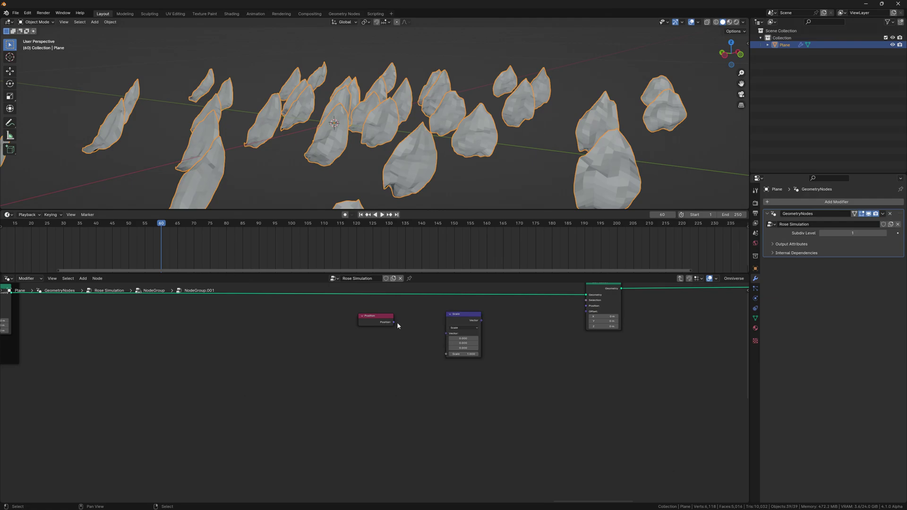
mouse_move(394, 322)
left_mouse_down()
mouse_move(446, 334)
mouse_move(586, 311)
left_mouse_up()
scroll(519, 326, "down", 5)
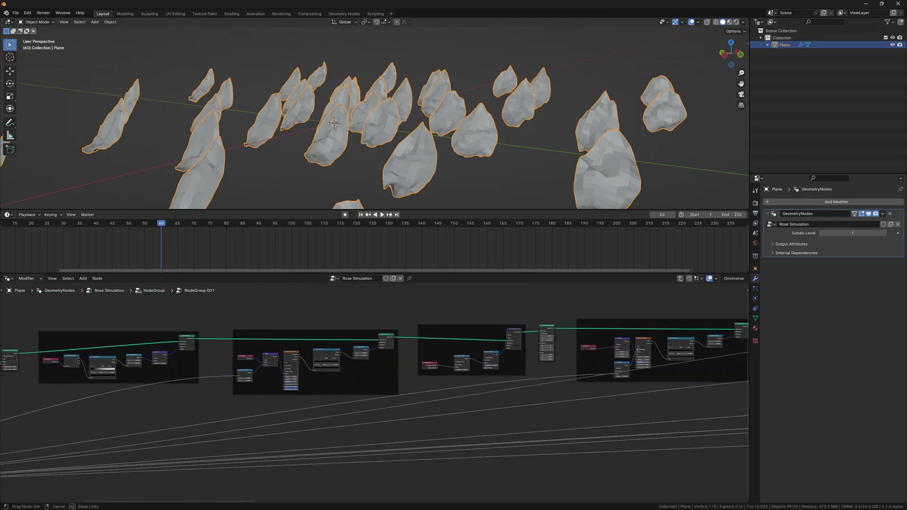
mouse_move(749, 416)
left_mouse_down()
mouse_move(521, 364)
mouse_move(528, 357)
left_mouse_up()
Insert a Map Range node with From Max 80 on the link feeding the Scale factor
scroll(600, 340, "up", 3)
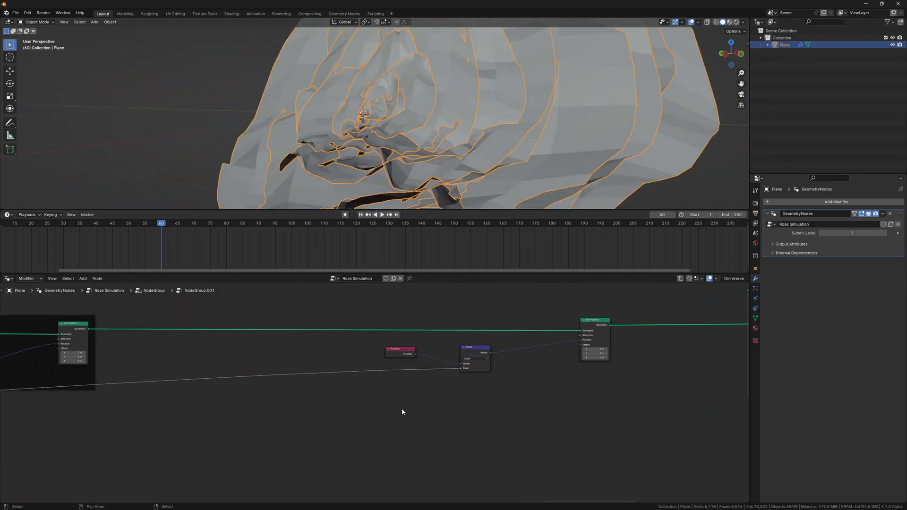
scroll(402, 412, "up", 2)
key("shift+a")
type("map ra")
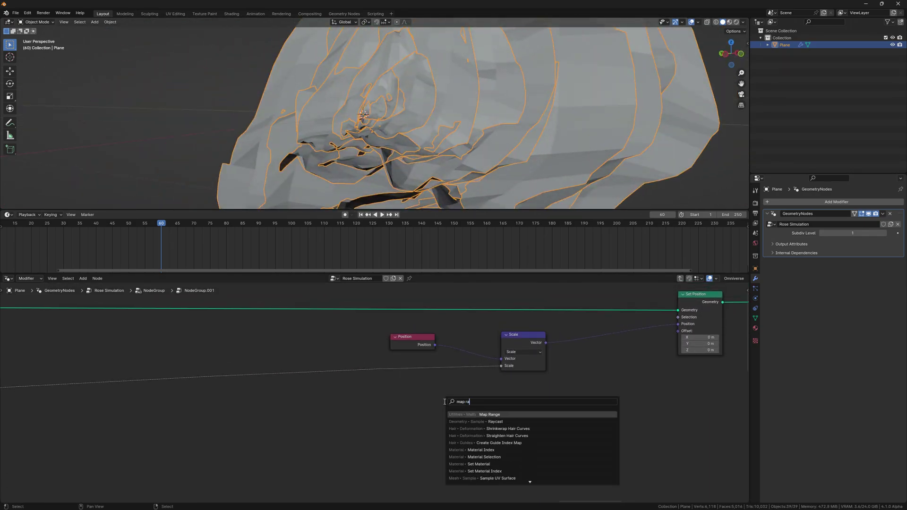
key("Return")
left_click(287, 416)
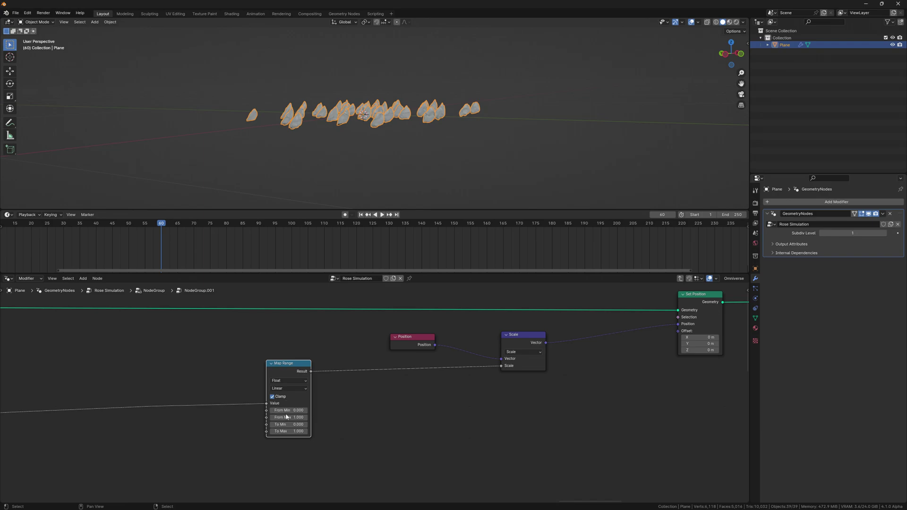
type("80")
key("Return")
Add a Power math node with exponent 0.610 between Map Range and Scale
key("shift+a")
type("add")
key("Return")
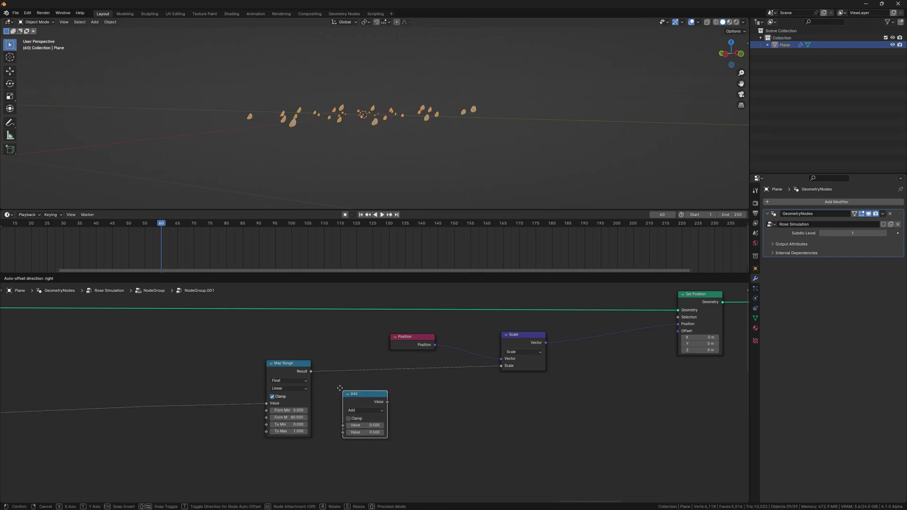
left_click(350, 385)
left_click(359, 381)
left_click(354, 434)
type("4.5")
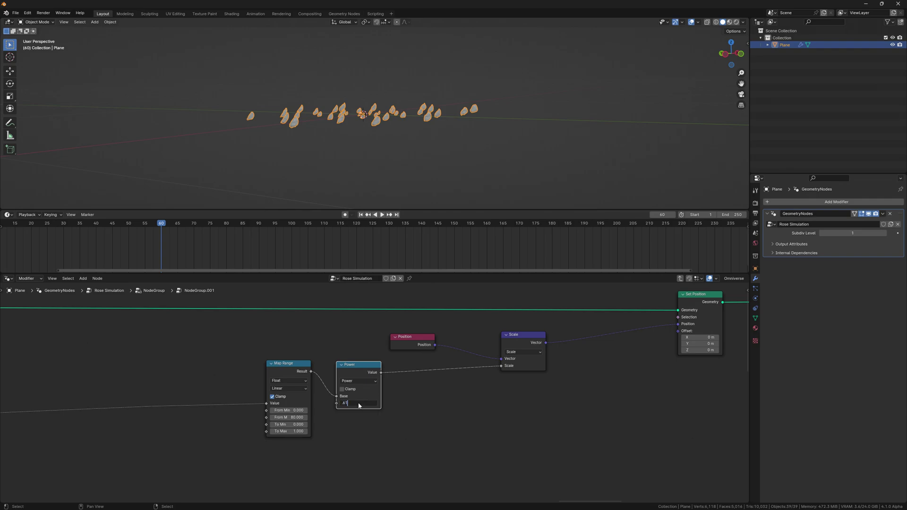
key("Return")
left_click_drag(281, 370, 196, 383)
Insert an RGB Curves node between Power and Scale, then add a Subdivision Surface node
key("shift+a")
type("c")
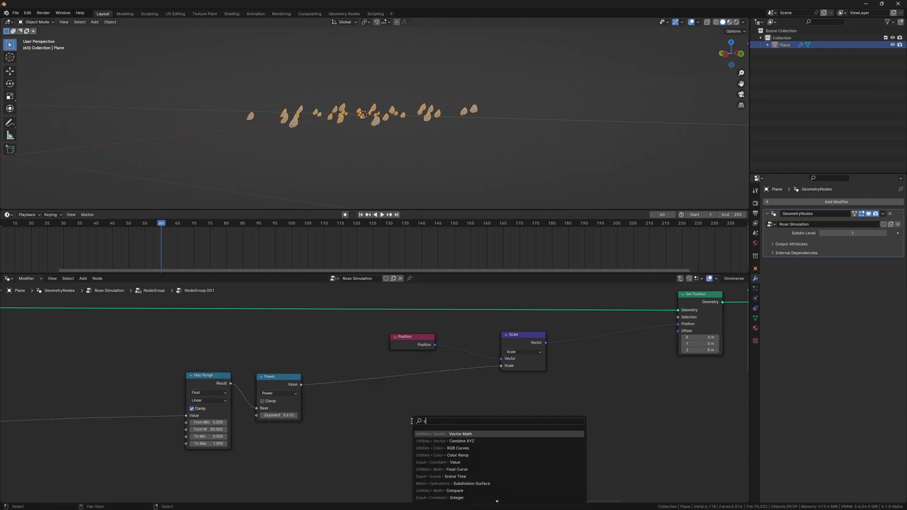
type("urve")
key("Return")
left_click(401, 374)
scroll(449, 395, "up", 3)
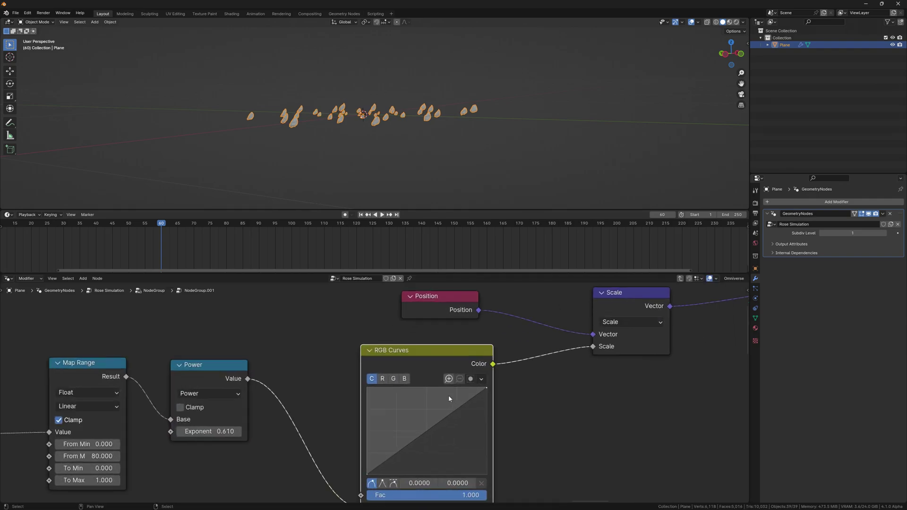
scroll(518, 411, "down", 3)
scroll(518, 411, "down", 2)
key("shift+a")
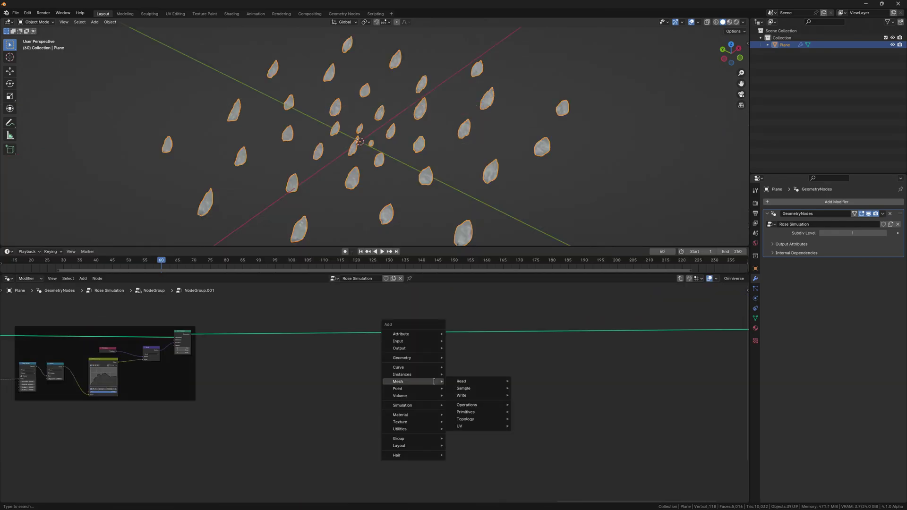
type("subdi")
key("Return")
Place Subdivision Surface on the geometry link, followed by Transform Geometry rotating 180°, 180°, 90°
left_click(354, 348)
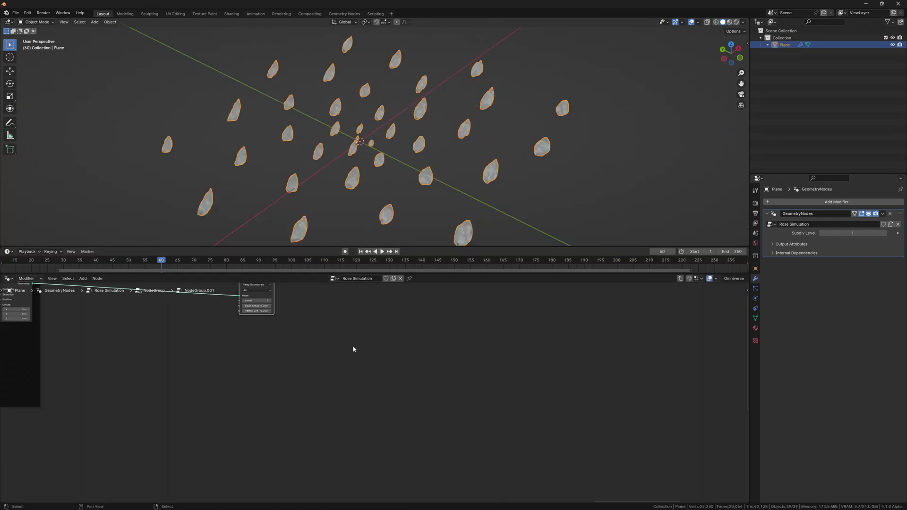
scroll(254, 376, "up", 4)
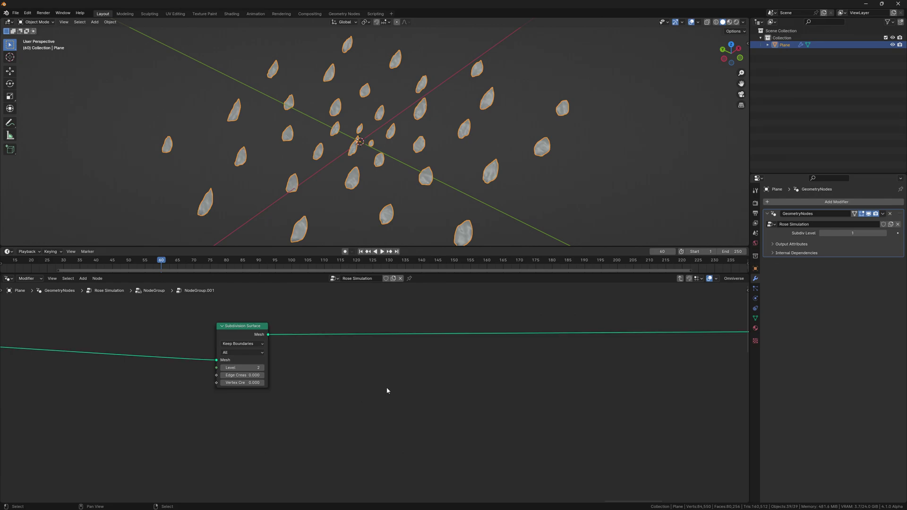
key("shift+a")
type("transform")
key("Return")
left_click(319, 319)
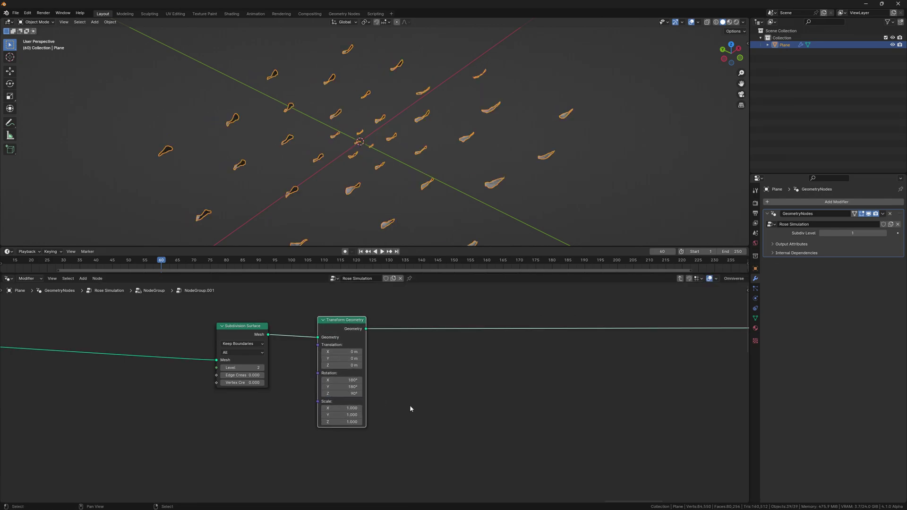
middle_click_drag(417, 152, 428, 184)
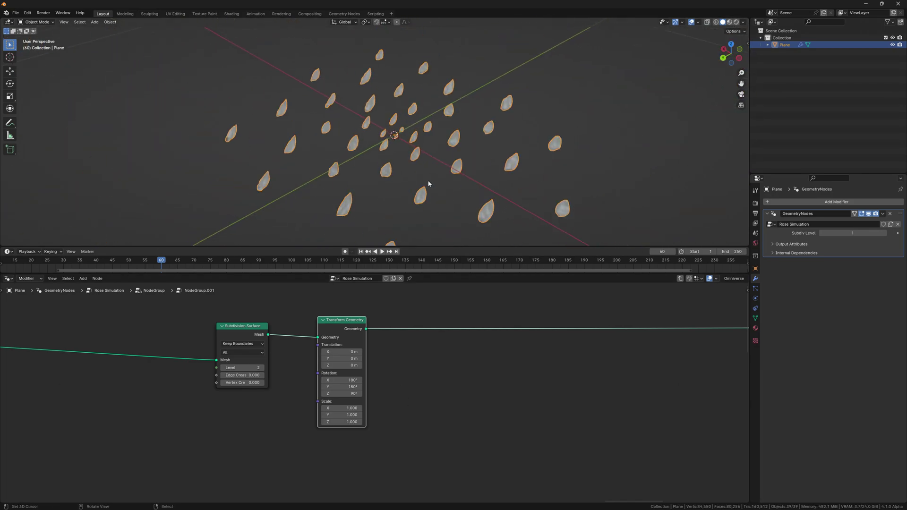
scroll(406, 391, "down", 6)
middle_click_drag(406, 391, 421, 374)
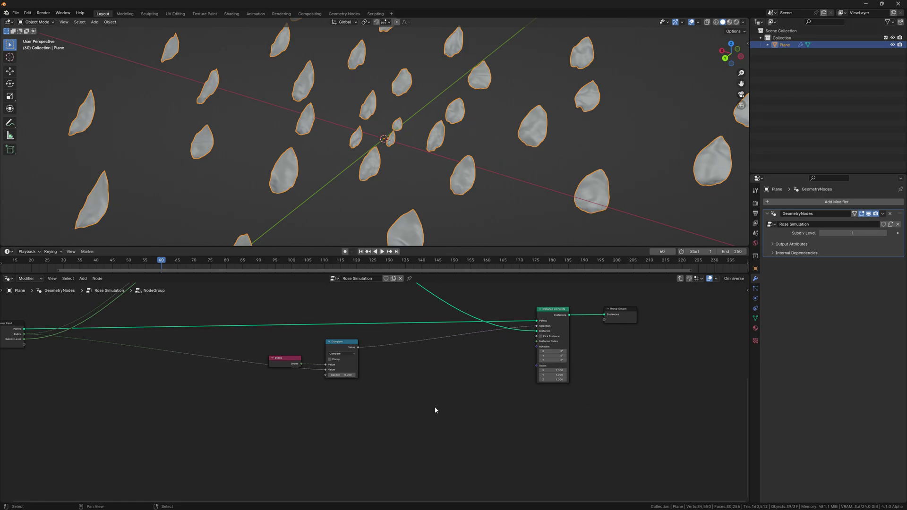
Add a Y-axis Align Euler to Vector node feeding the Instance on Points Rotation
key("shift+a")
type("align")
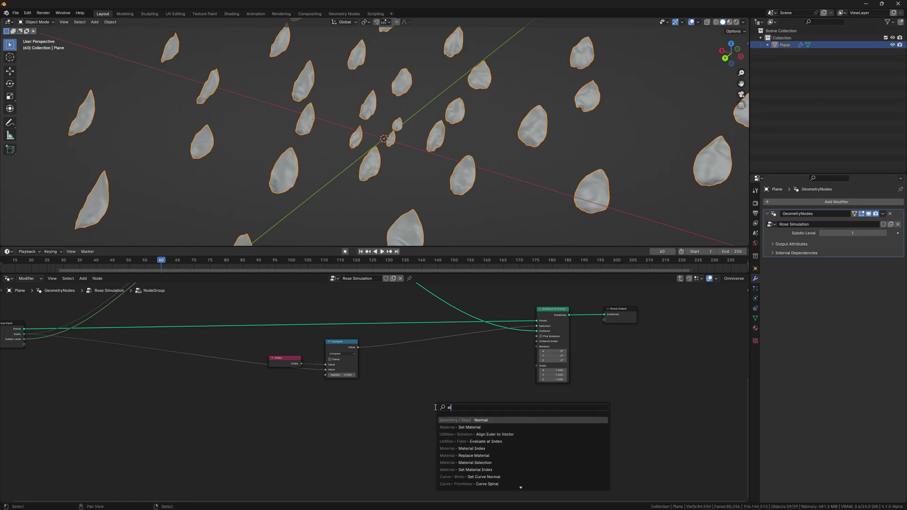
key("Return")
left_click(439, 416)
left_click_drag(472, 424, 536, 347)
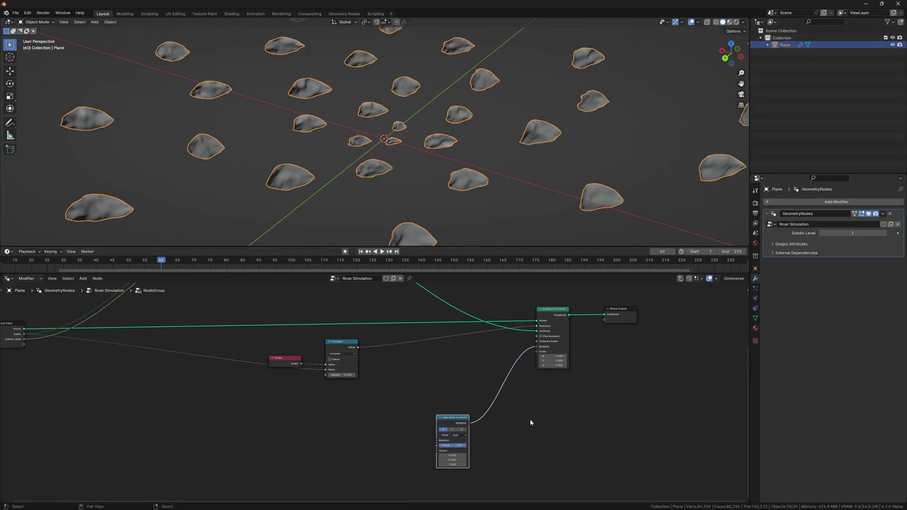
middle_click_drag(530, 421, 571, 405)
scroll(544, 404, "up", 2)
left_click(537, 403)
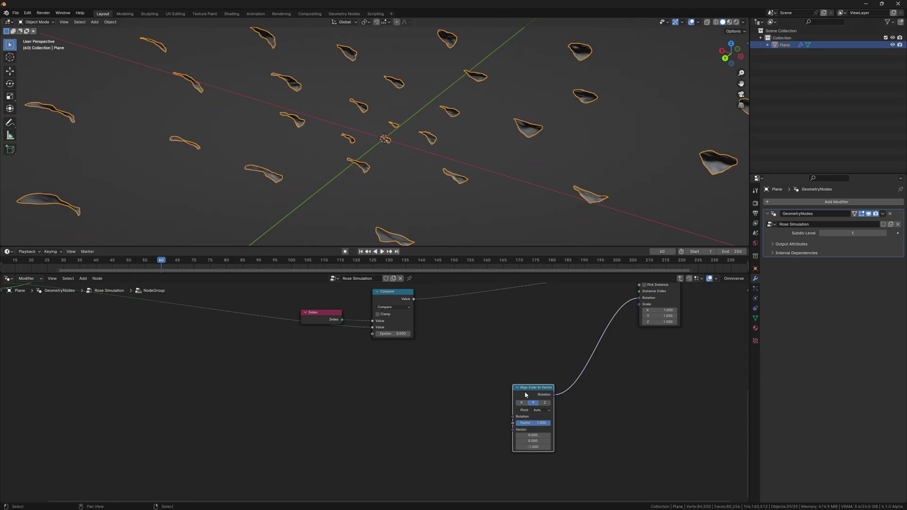
Duplicate the Align Euler to Vector node and chain the two rotations together
key("shift+d")
left_click_drag(411, 378, 512, 419)
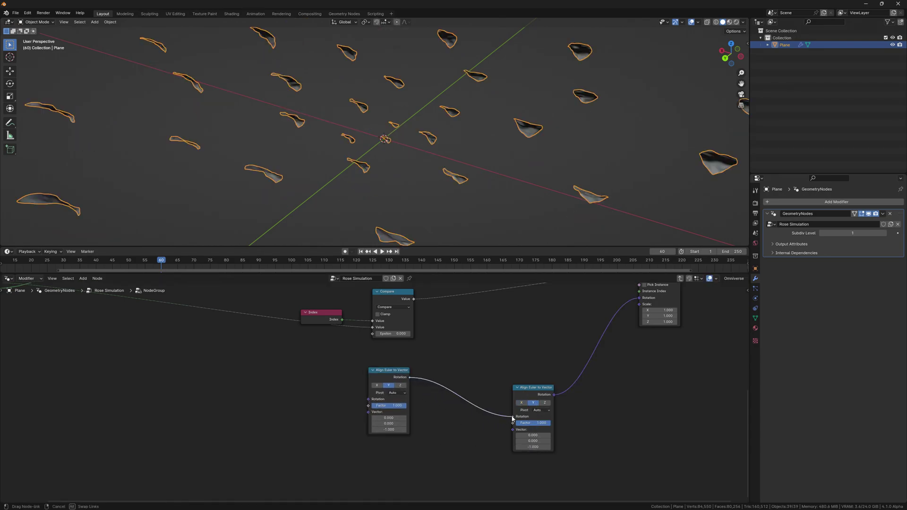
middle_click_drag(265, 387, 322, 388)
Feed Position through a Vector Math Multiply (1, 1, 0) into the Align Euler Vector input
key("shift+a")
type("pos")
key("Return")
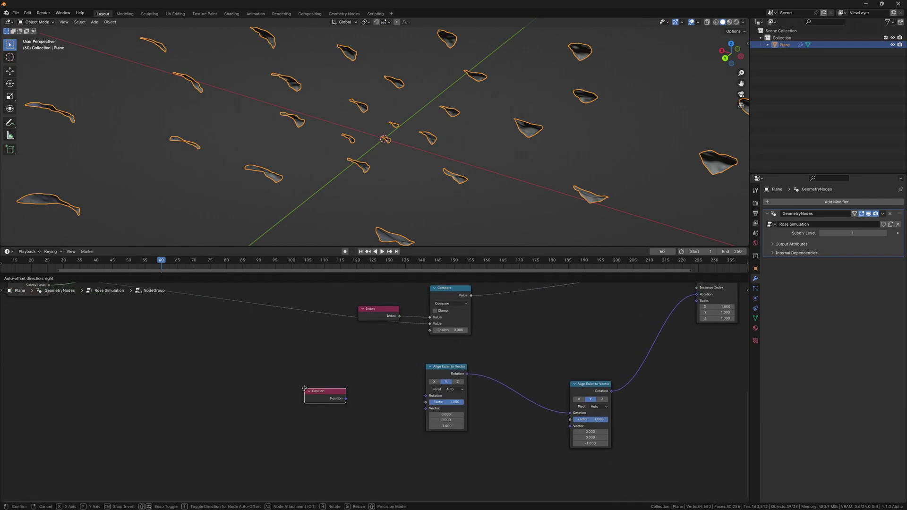
left_click(299, 401)
left_click_drag(299, 401, 345, 402)
type("vector math")
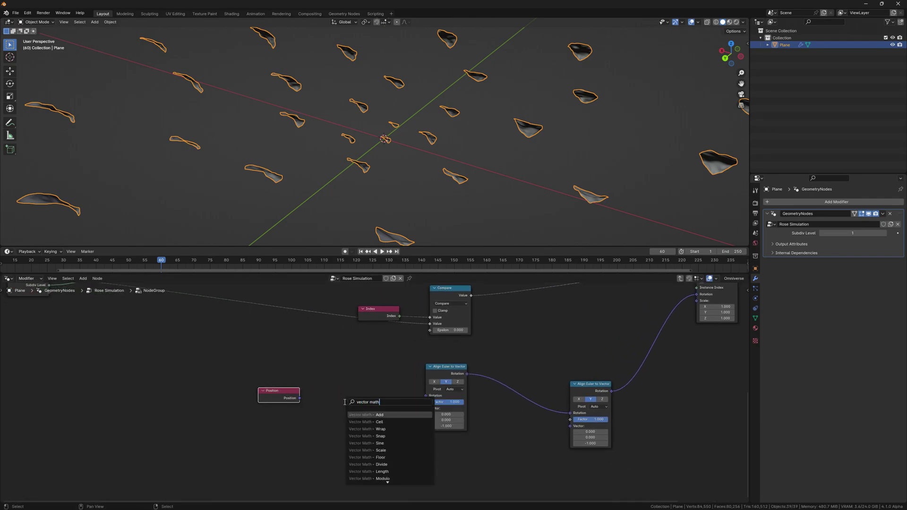
key("Return")
left_click(347, 392)
left_click(348, 407)
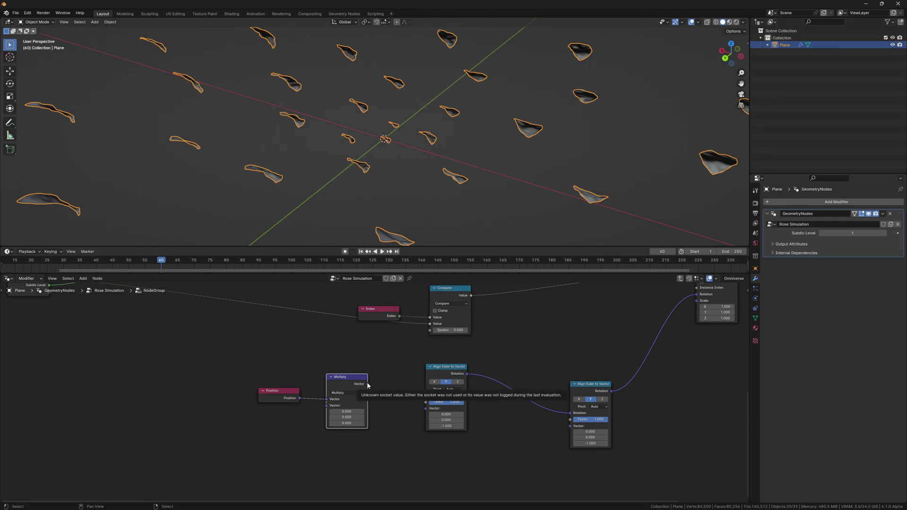
left_click_drag(368, 385, 425, 408)
Tidy the Position node and orbit the 3D view to check the outward-facing petals
middle_click_drag(324, 203, 398, 196)
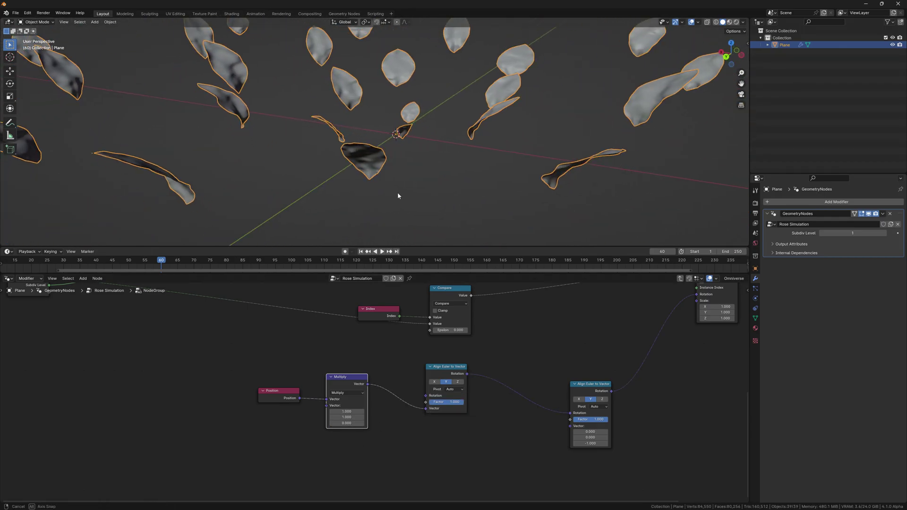
scroll(402, 378, "down", 3)
left_click_drag(315, 390, 366, 389)
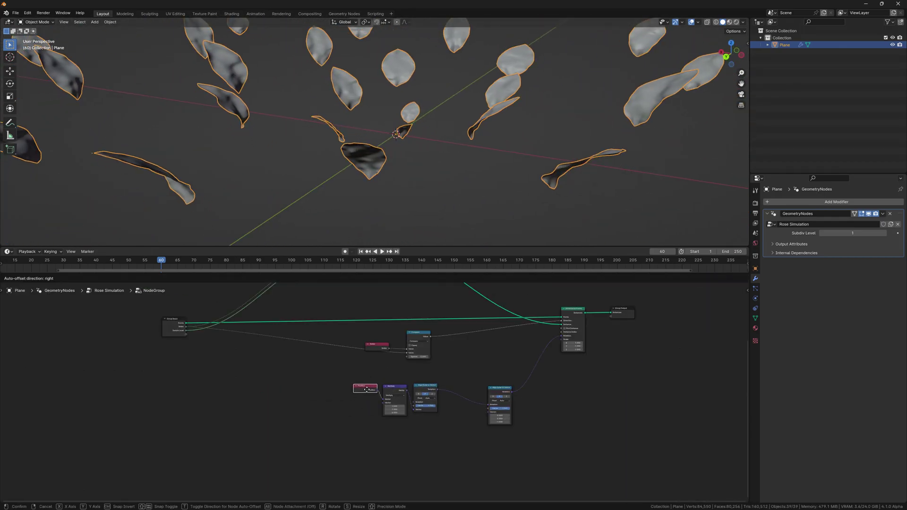
scroll(367, 389, "up", 2)
middle_click_drag(416, 222, 393, 198)
key("Home")
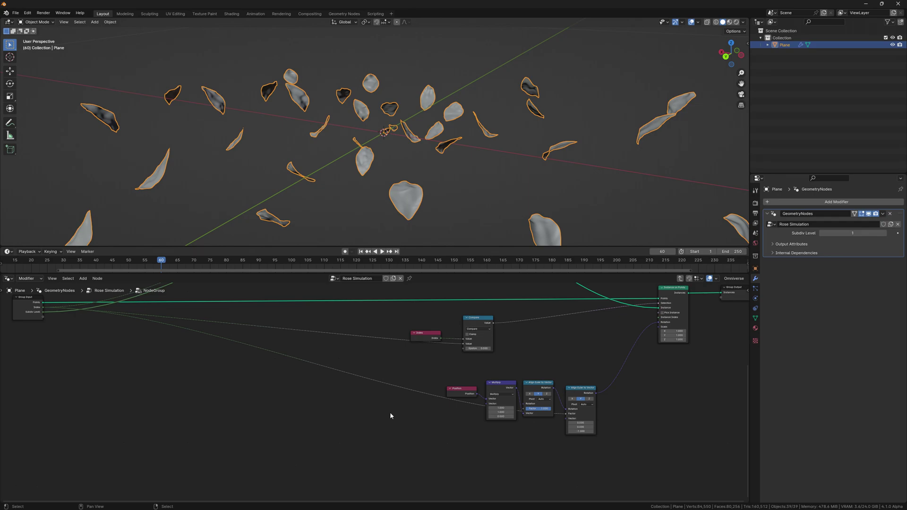
Insert a Map Range node on the link, entering values 1.4 and 0
key("shift+a")
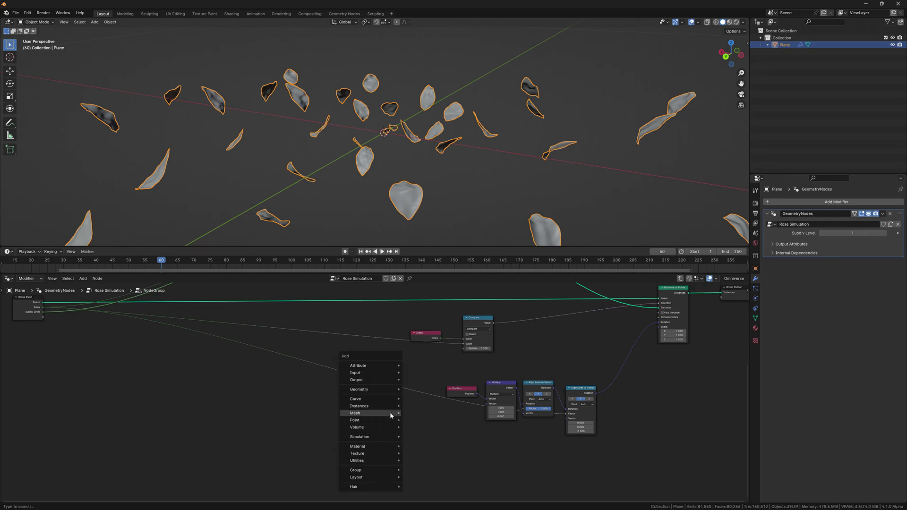
type("map range")
key("Return")
scroll(372, 427, "up", 3)
left_click(372, 425)
type("1.4")
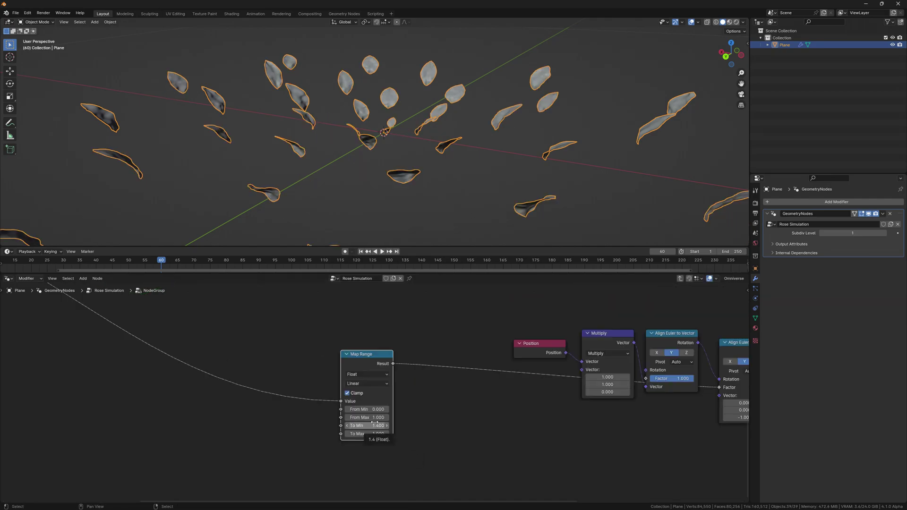
left_click(368, 434)
type("0")
key("Return")
middle_click_drag(372, 367, 450, 341)
Add a duplicate Map Range on the left link with From Max 40 and To 0.1–2.5
key("shift+d")
left_click(225, 311)
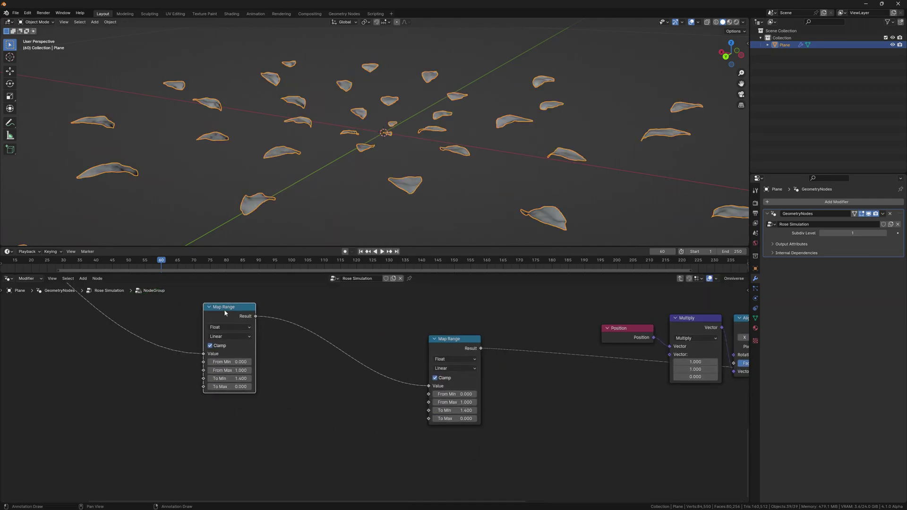
left_click_drag(225, 312, 209, 317)
left_click(219, 374)
type("40")
key("Tab")
type("0.1")
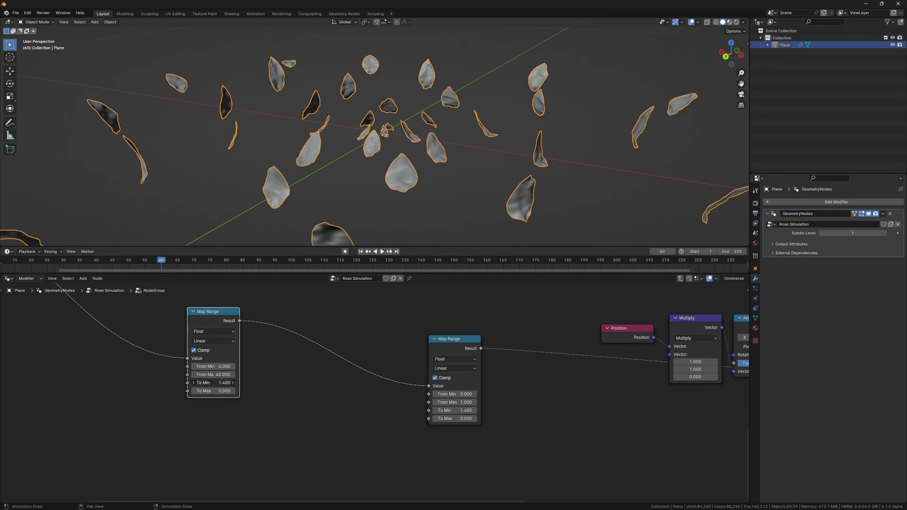
key("Tab")
type("2.5")
key("Return")
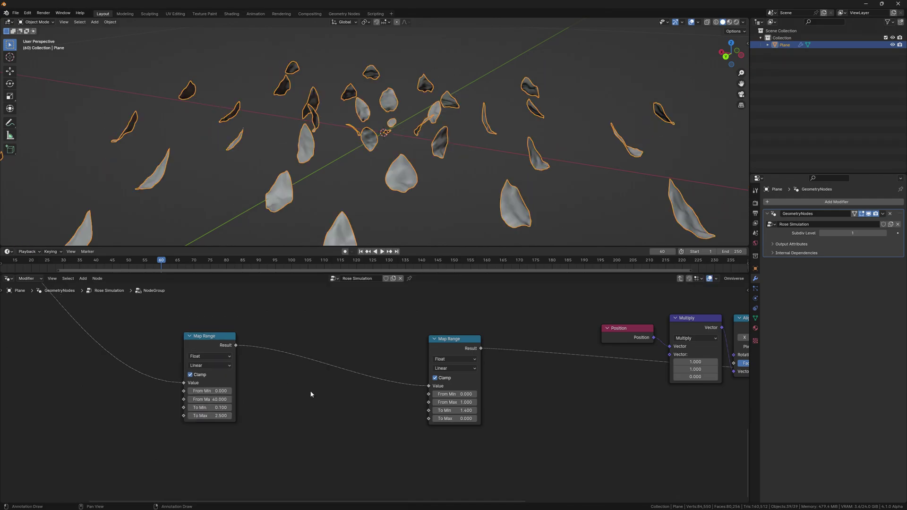
Add a Multiply node between the Map Ranges, with values 0.3 and 1.3, fed by Map Range Result
key("shift+a")
type("mul")
key("Return")
left_click(314, 336)
scroll(331, 449, "up", 2)
type(".3")
key("Tab")
type("1.3")
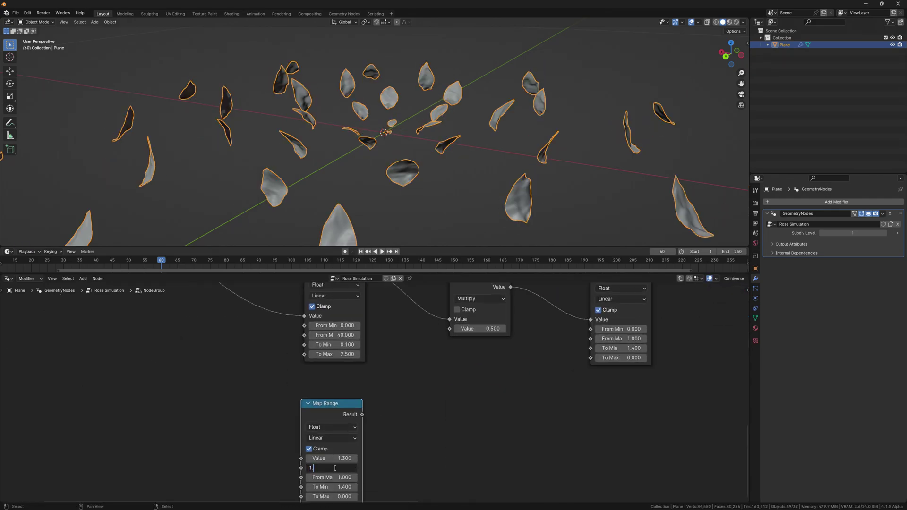
left_click_drag(362, 403, 449, 317)
Duplicate a Map Range and drive its inputs with Value nodes of -2.22 and -1.05
key("shift+d")
left_click(320, 385)
left_click_drag(349, 381, 377, 429)
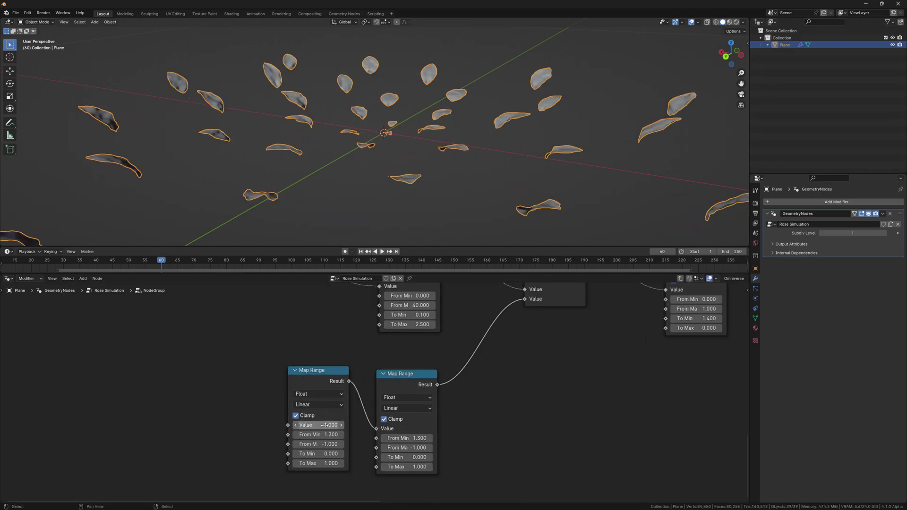
key("minus")
key("shift+d")
left_click(359, 401)
scroll(359, 401, "up", 2)
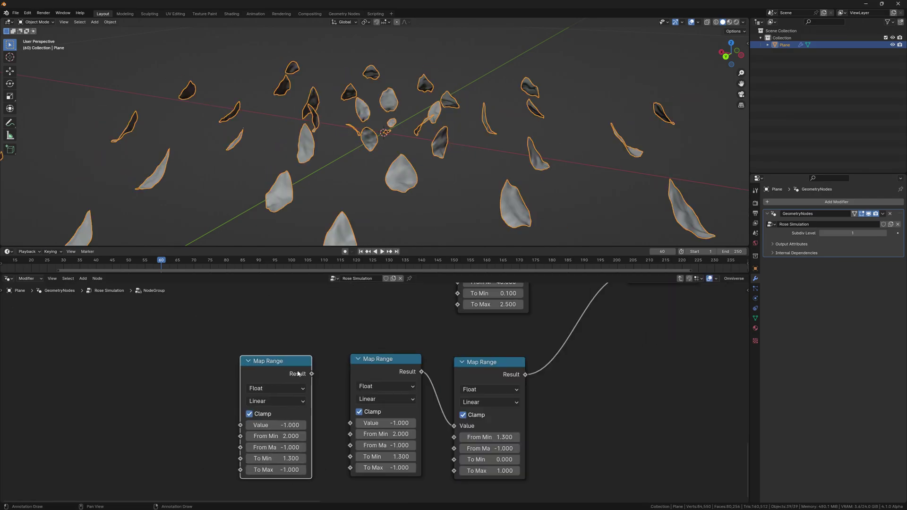
key("shift+a")
type("-2.22")
left_click_drag(206, 398, 351, 436)
type("-1.05")
mouse_move(208, 449)
left_mouse_down()
mouse_move(351, 448)
mouse_move(351, 424)
left_mouse_up()
left_click_drag(207, 398, 353, 414)
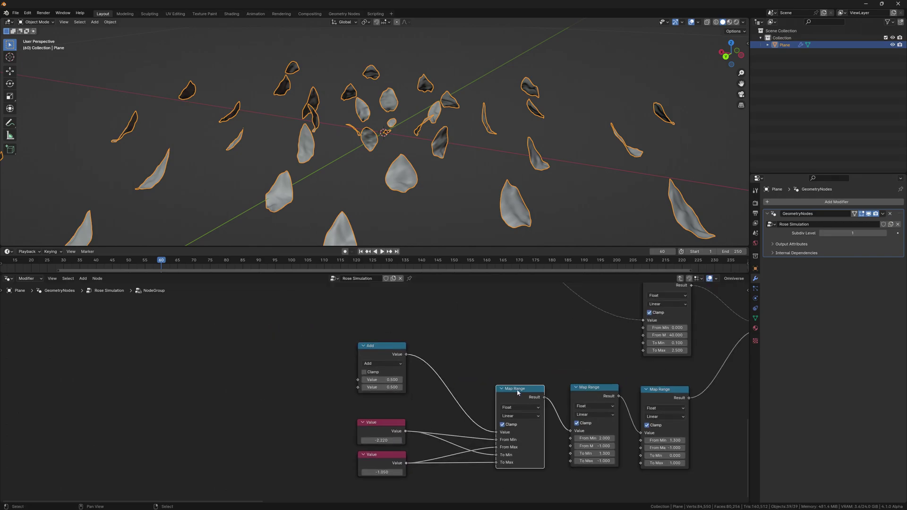
Set the Map Range to Smooth Step with To Max 0.760, linked into Add's second input
left_click(330, 395)
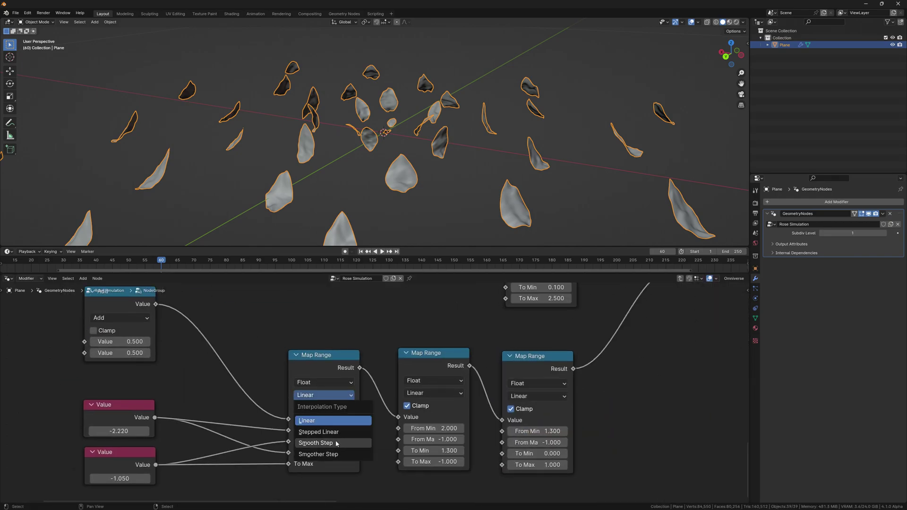
left_click(336, 444)
scroll(335, 441, "down", 5)
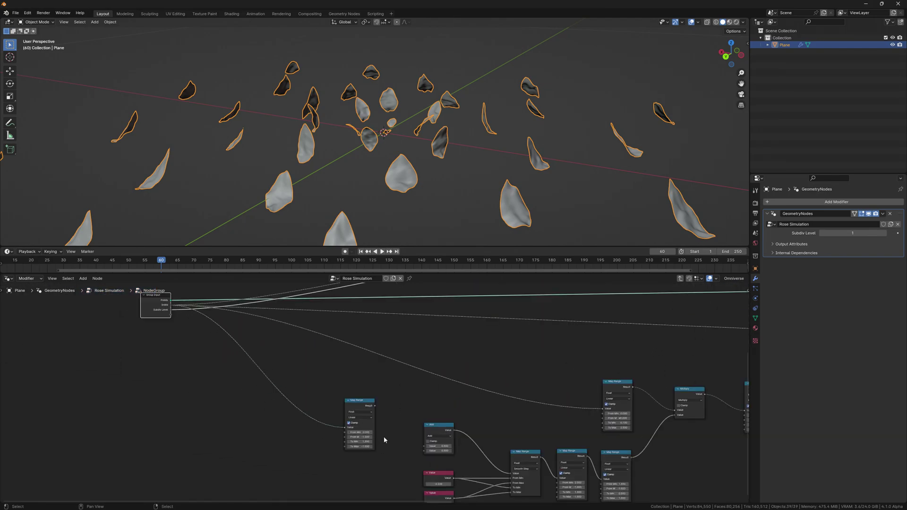
scroll(384, 440, "up", 2)
left_click_drag(330, 355, 406, 421)
left_click(311, 393)
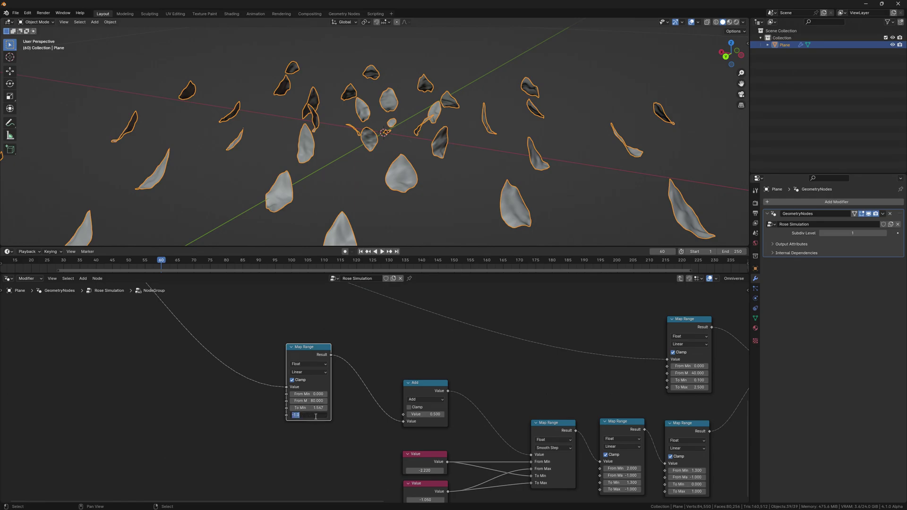
type(".74")
key("Return")
scroll(316, 416, "down", 2)
Wire a 2.800 Value node into Add's first input, then return to the Rose Simulation tree
key("shift+a")
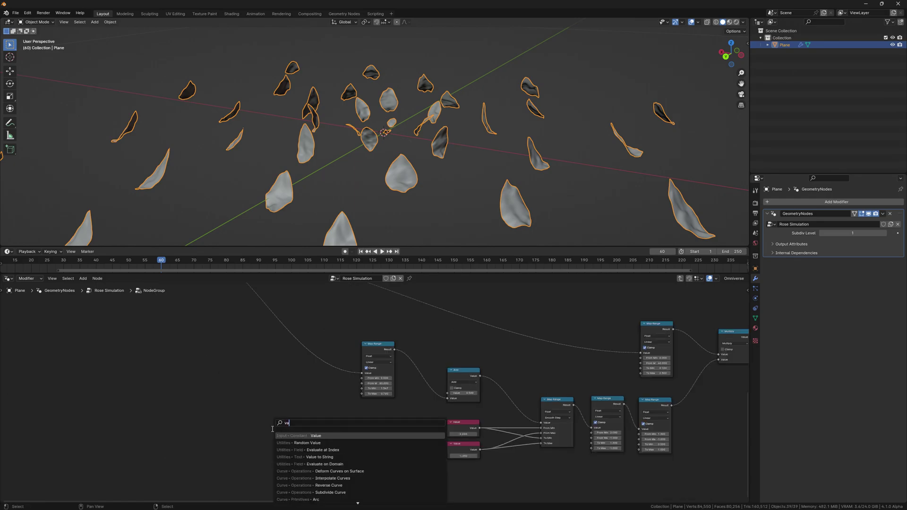
type("value")
key("Return")
left_click(290, 430)
scroll(290, 430, "up", 3)
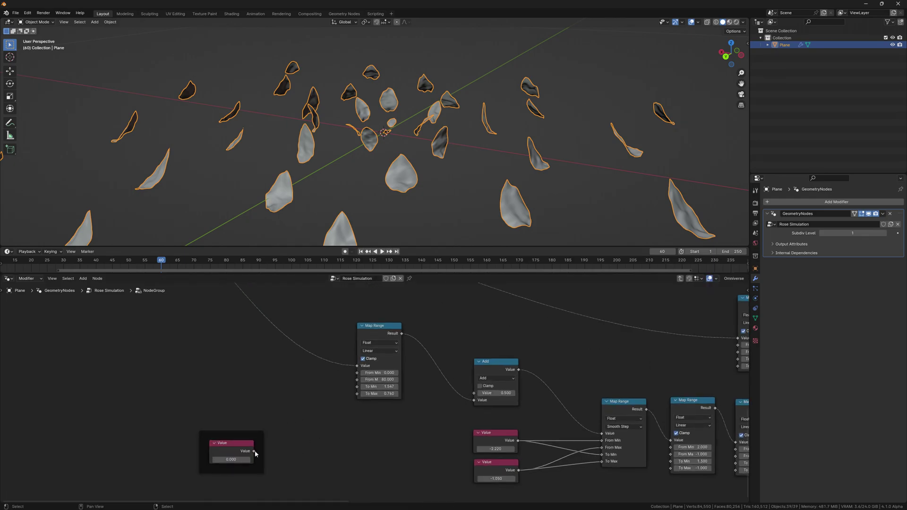
left_click_drag(263, 454, 476, 401)
middle_click_drag(477, 401, 538, 349)
left_click_drag(208, 441, 246, 441)
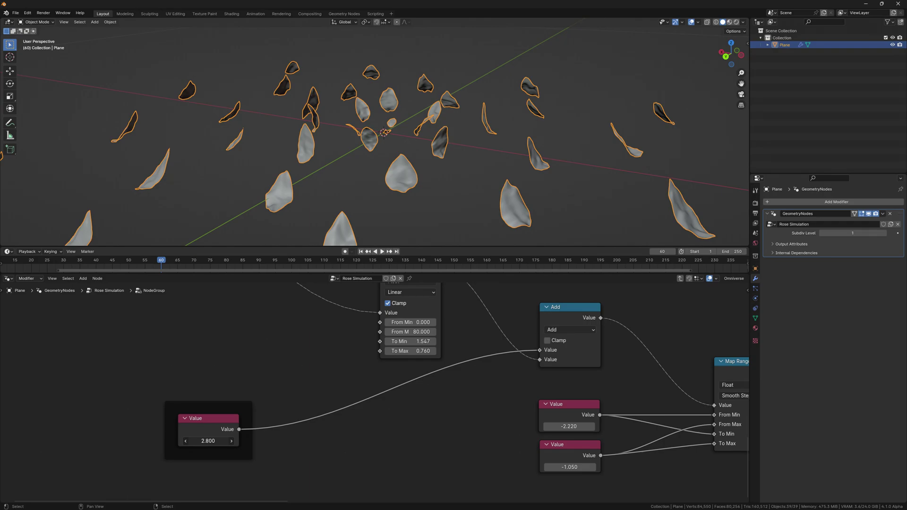
left_click_drag(208, 441, 179, 441)
scroll(428, 334, "down", 1)
middle_click_drag(737, 288, 341, 363)
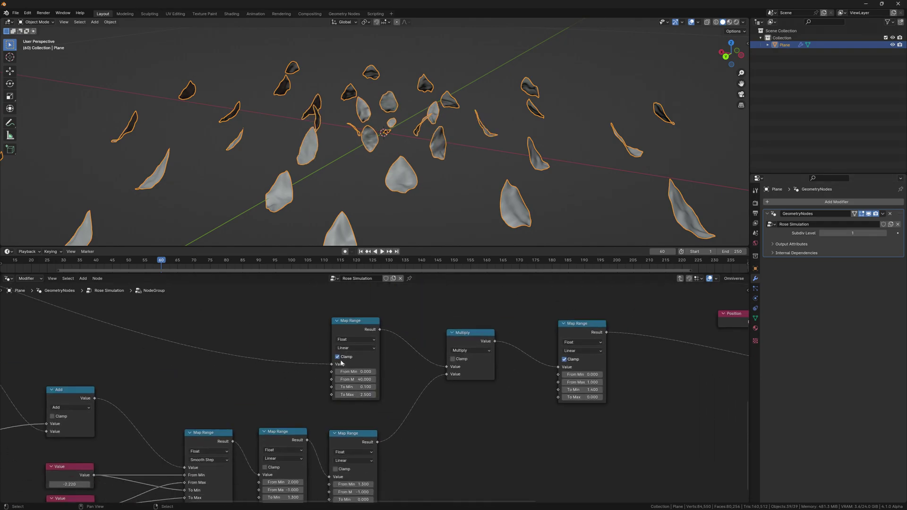
key("Tab")
Set the Value node to 0.001, then enter the NodeGroup and move NodeGroup.001 aside
key("Home")
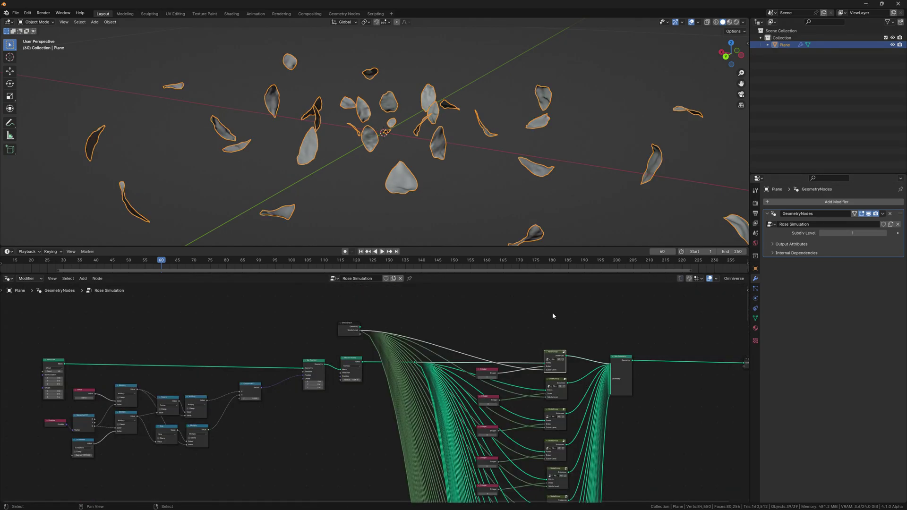
scroll(300, 404, "up", 3)
key("Return")
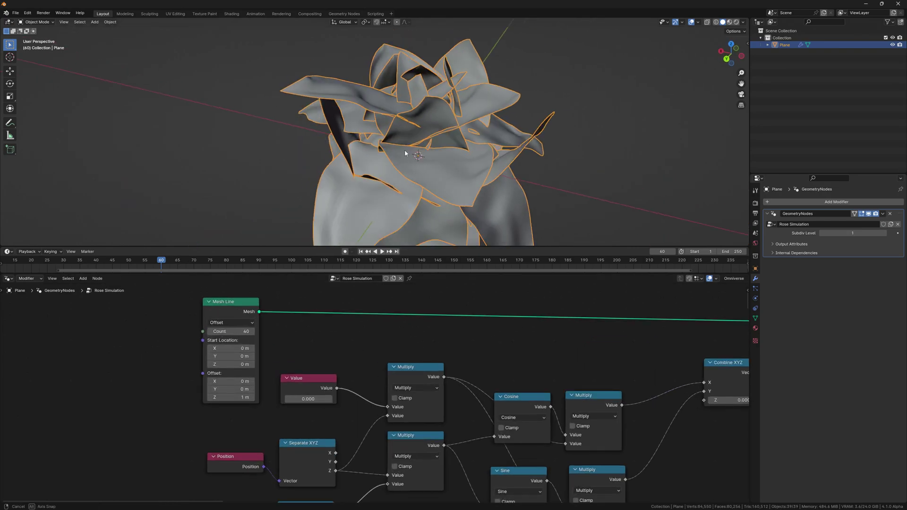
key("Return")
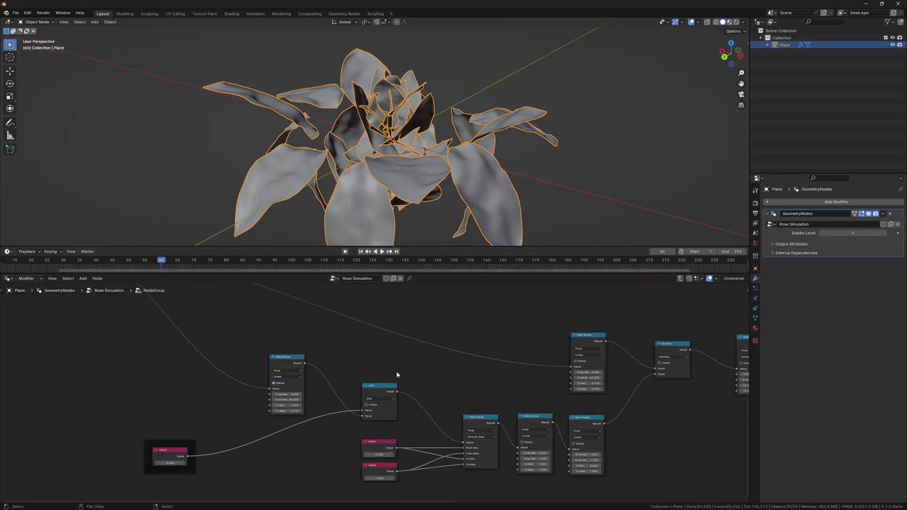
key("Tab")
key("g")
scroll(376, 321, "up", 2)
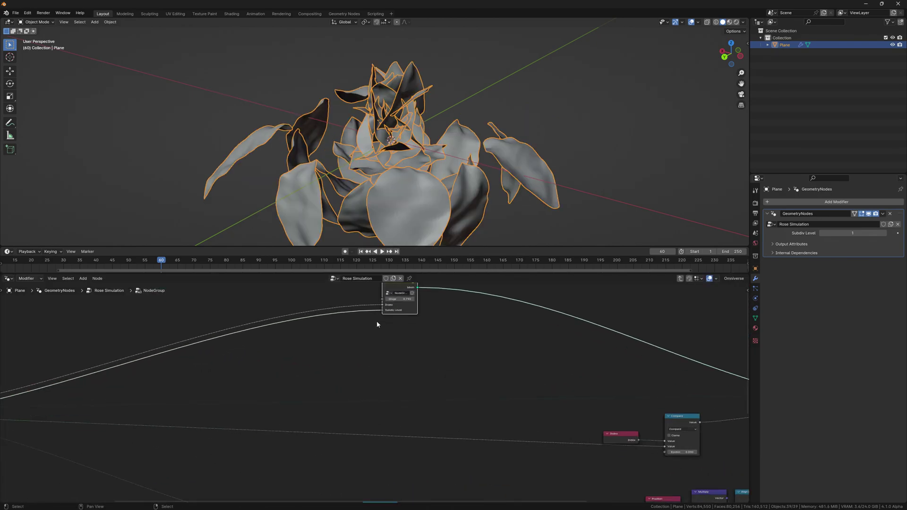
left_click(446, 326)
Add a Math node switched to Multiply
key("shift+a")
type("add")
key("Return")
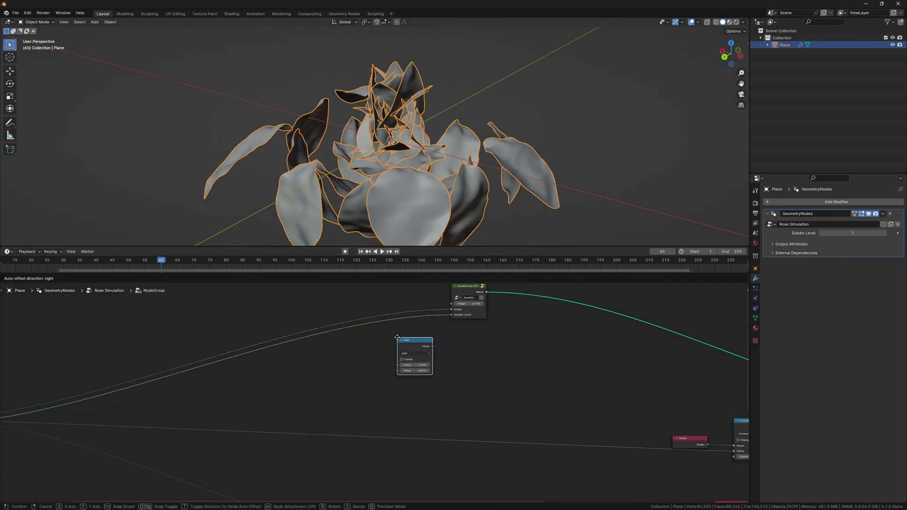
left_click(412, 351)
left_click(413, 349)
left_click(406, 373)
Add a Map Range node whose Result feeds the Multiply node
key("shift+a")
type("map range")
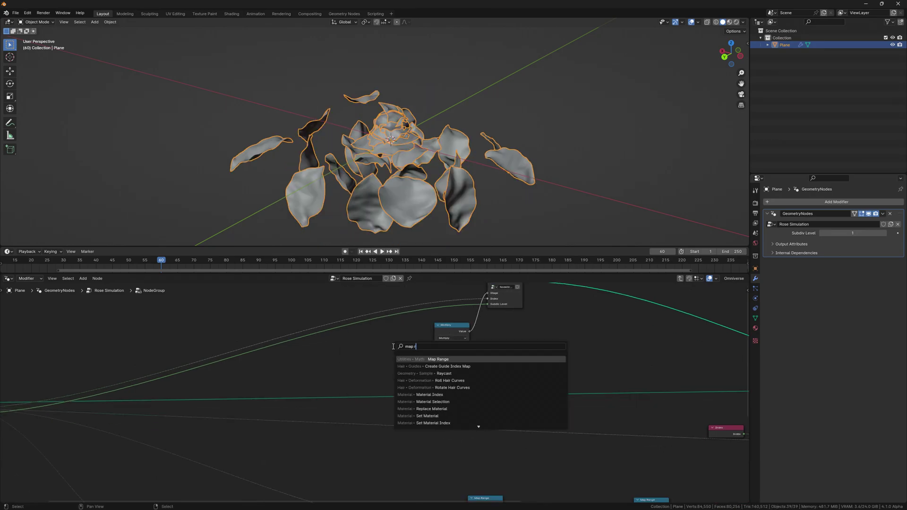
key("Return")
left_click(403, 331)
left_click_drag(428, 316, 450, 341)
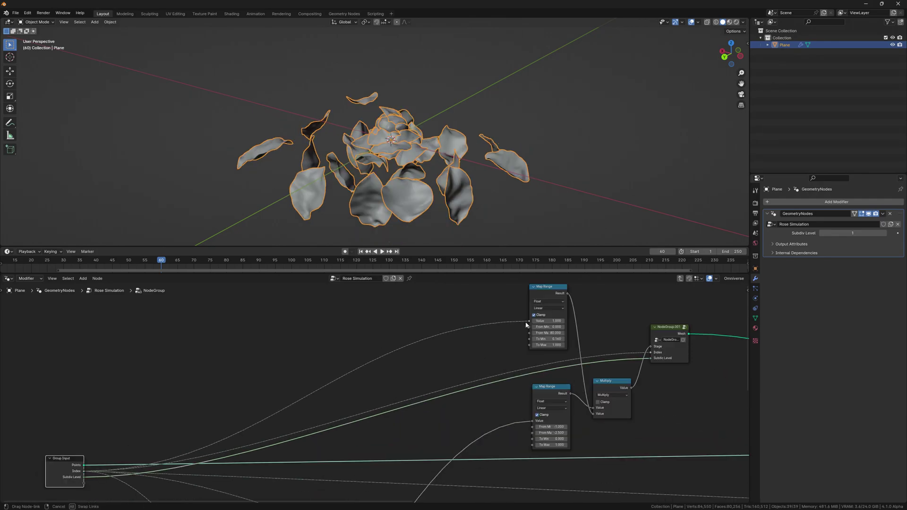
Switch the top and lower Map Range nodes to Smoother Step interpolation
left_click(551, 308)
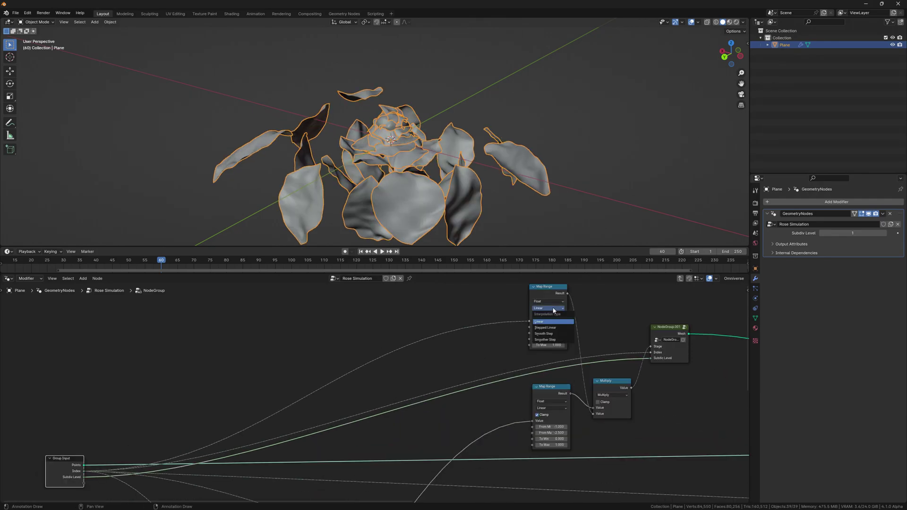
left_click(554, 340)
left_click(549, 440)
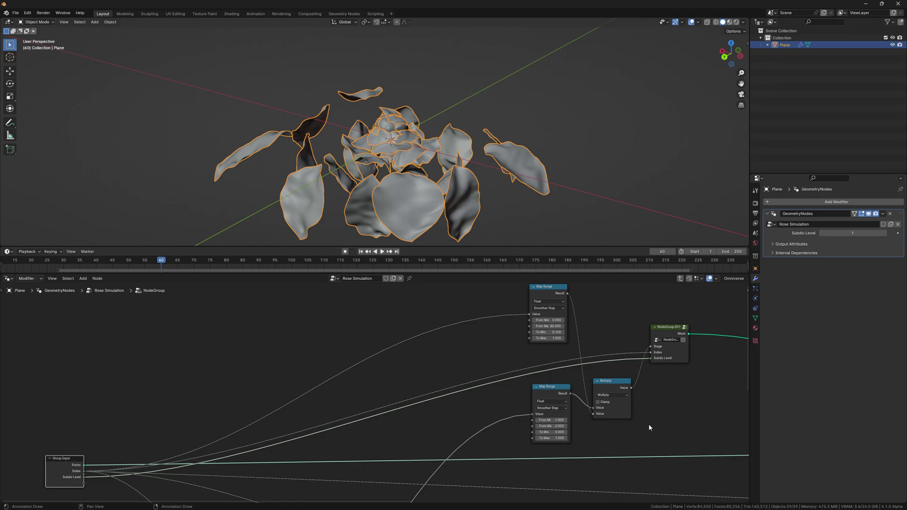
middle_click_drag(649, 424, 547, 348)
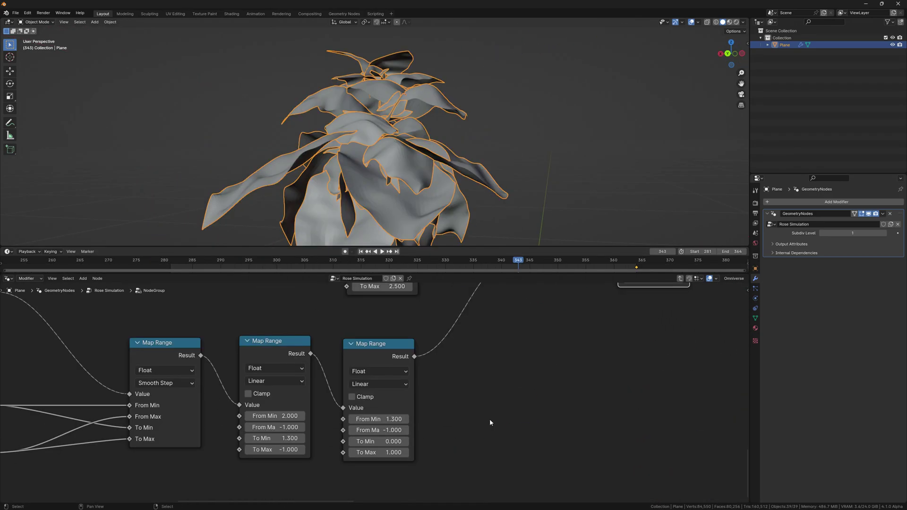
Give the middle Map Range From Min -1 and From Max 2
left_click(275, 416)
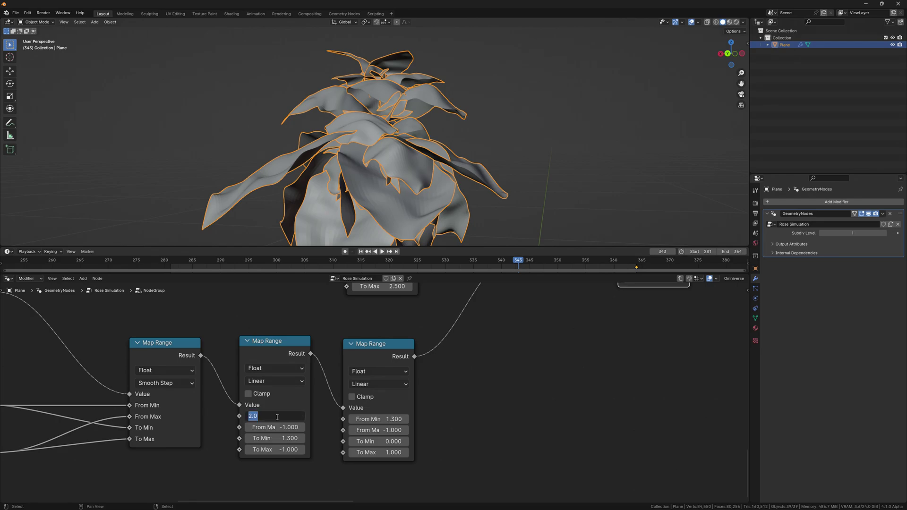
type("-1")
key("Tab")
type("2")
key("Return")
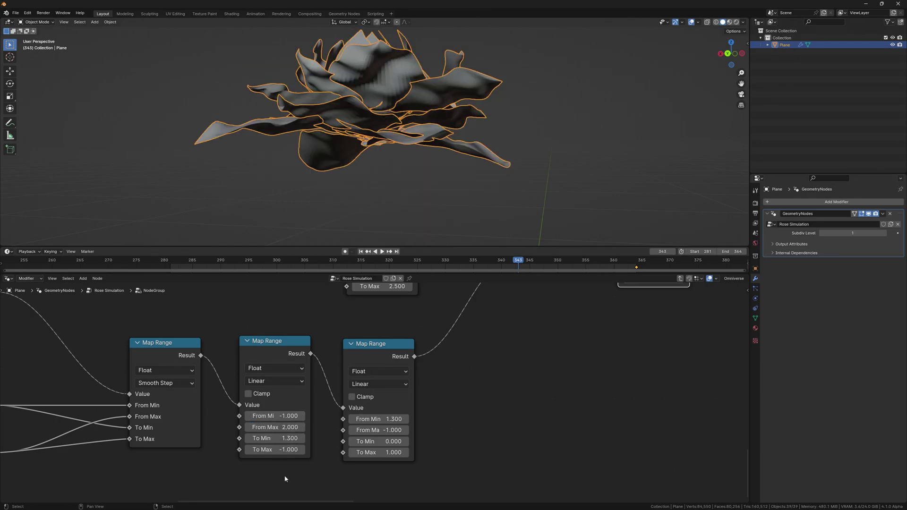
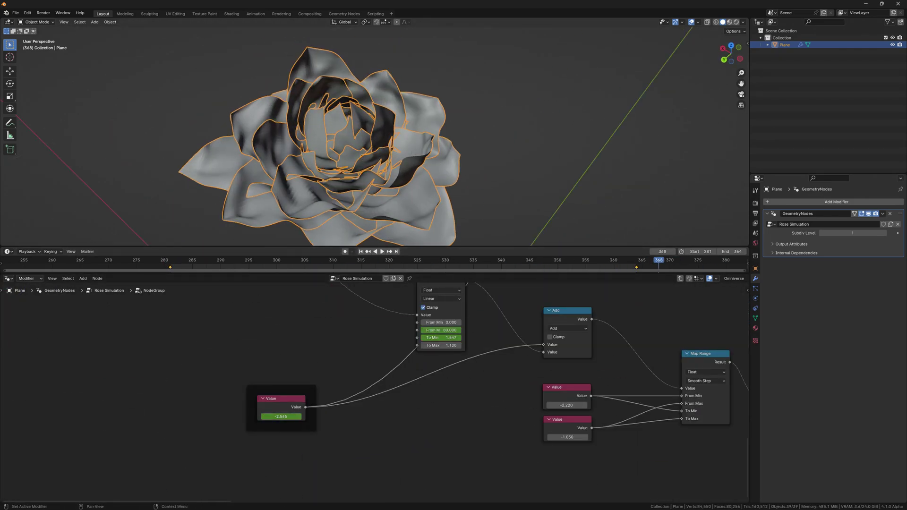
Back in the Rose Simulation tree, insert a Set Material node into the output link
key("Tab")
key("shift+a")
type("set mat")
key("Return")
left_click(345, 330)
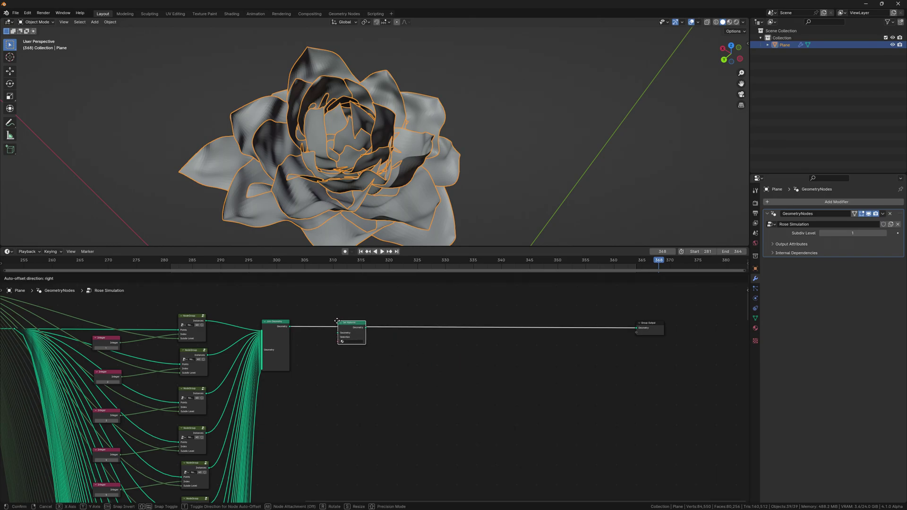
middle_click_drag(473, 373, 411, 380)
Add Set Shade Smooth and Realize Instances nodes onto the output link
key("shift+a")
left_click(515, 393)
left_click(343, 333)
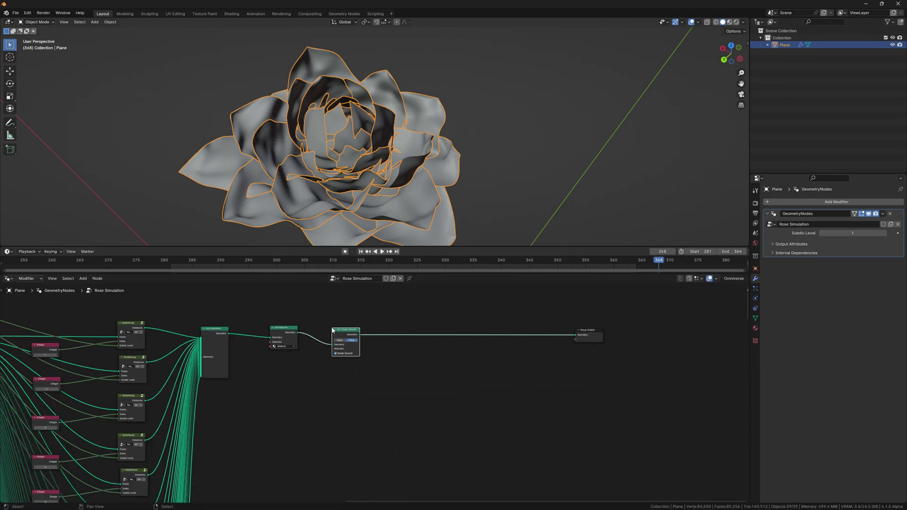
scroll(343, 334, "up", 2)
key("shift+a")
type("realize")
key("Return")
left_click(346, 333)
scroll(415, 384, "up", 2)
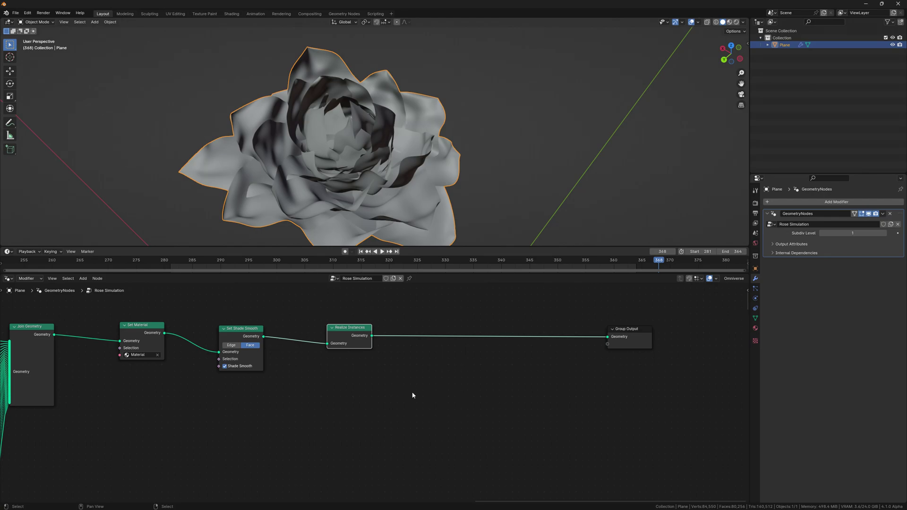
Add a Named Attribute node, frame the tree, and enter the nested NodeGroup.001
key("shift+a")
type("named")
key("Down")
key("Return")
key("Home")
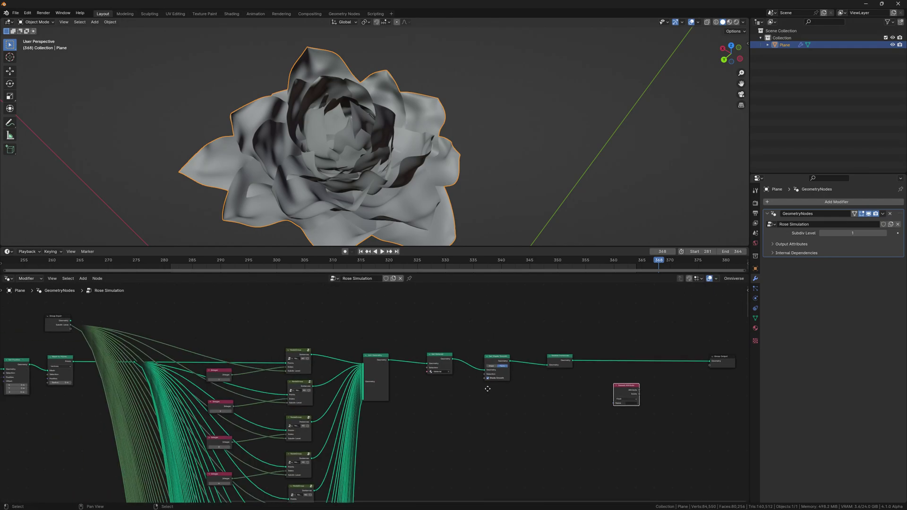
key("Tab")
key("Tab")
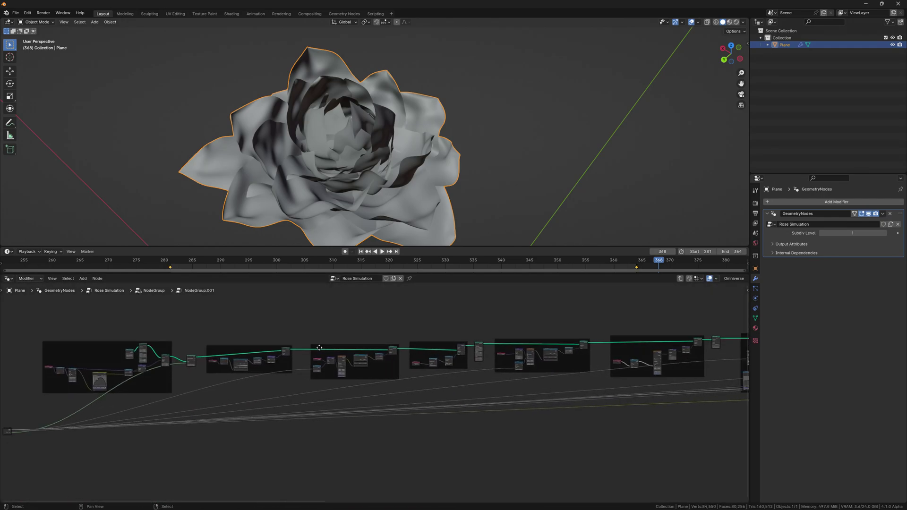
Name the Store Named Attribute's attribute 'UV Map'
scroll(403, 396, "up", 2)
scroll(403, 396, "up", 2)
scroll(403, 396, "up", 3)
left_click(396, 366)
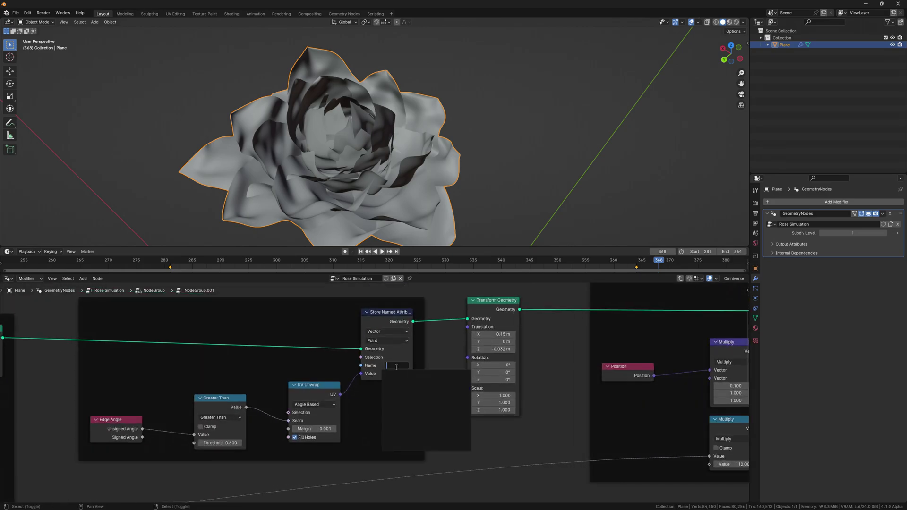
type("UV Map")
key("Return")
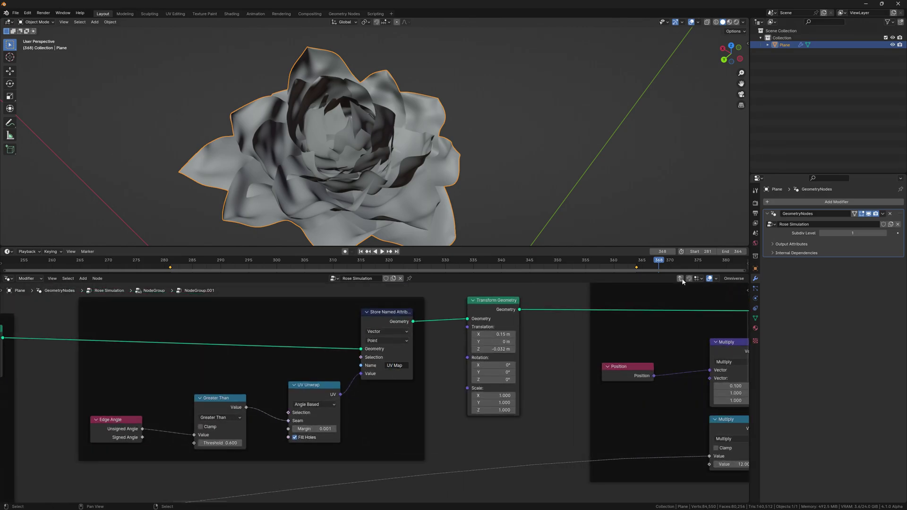
In Rose Simulation, set the Named Attribute to UV Map and connect it to Group Output
left_click(681, 278)
scroll(428, 410, "up", 5)
left_click(400, 464)
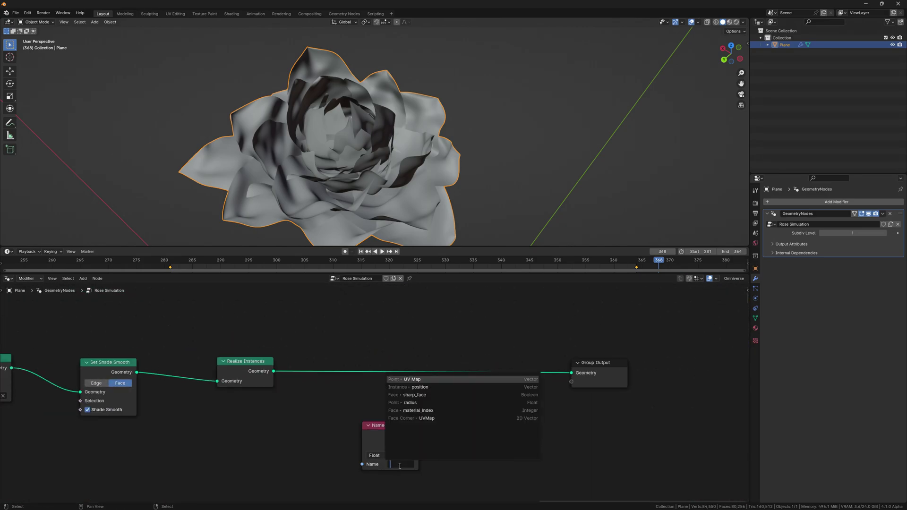
type("UV")
left_click(412, 379)
left_click_drag(419, 436, 573, 382)
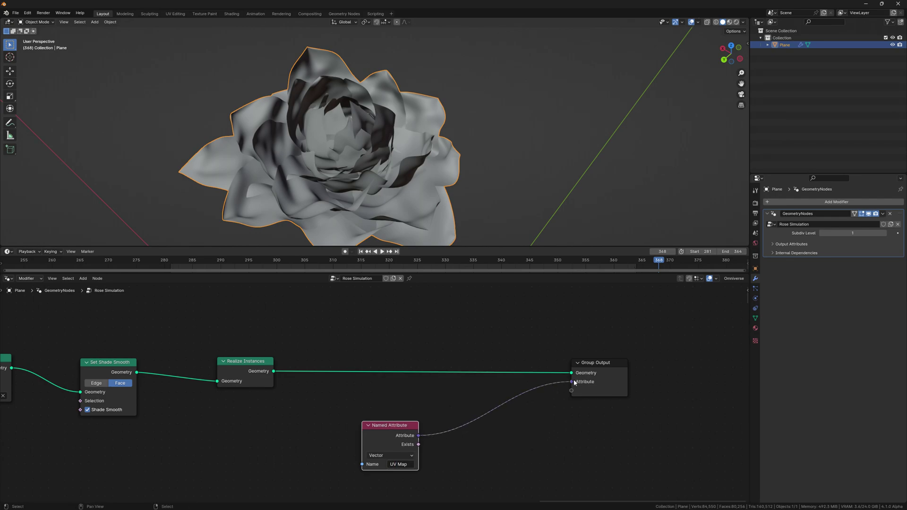
Set the modifier's output attribute to UV Map and save Rose_Simulation_Blend.blend
left_click(792, 243)
left_click(837, 254)
type("UV Map")
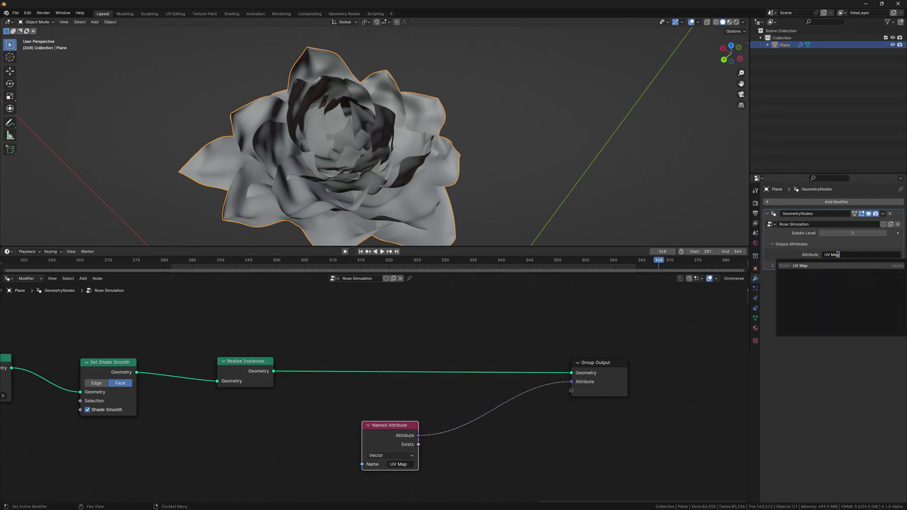
key("Return")
key("ctrl+s")
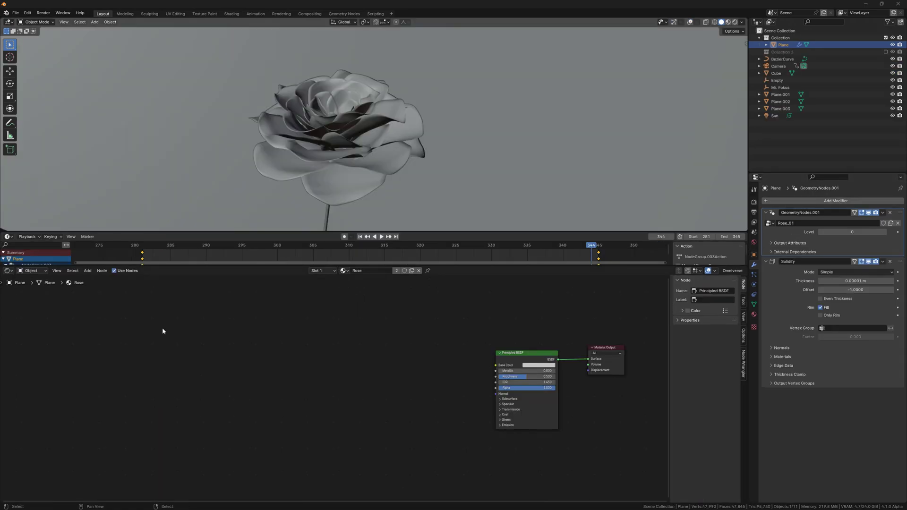
Add an Attribute node reading UVmap, feed its Vector into Base Color, and orbit the coloured rose
key("shift+a")
type("attr")
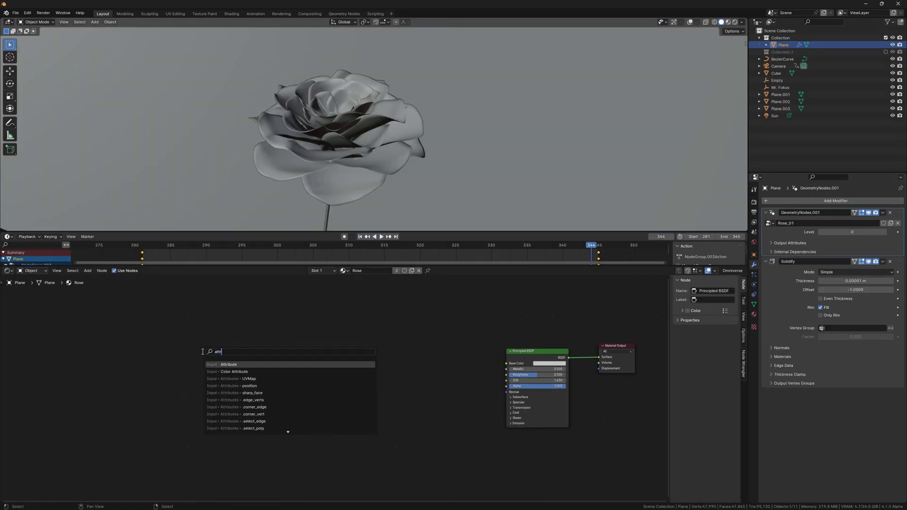
key("Return")
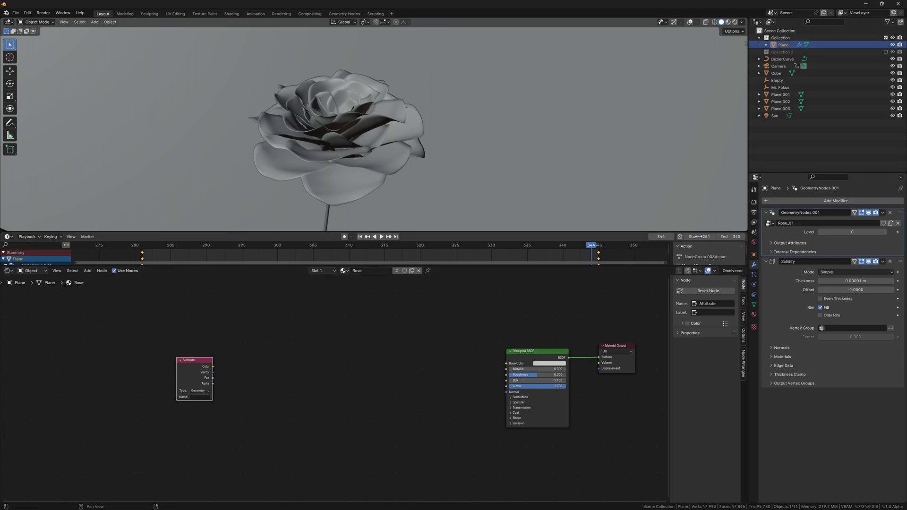
left_click(789, 243)
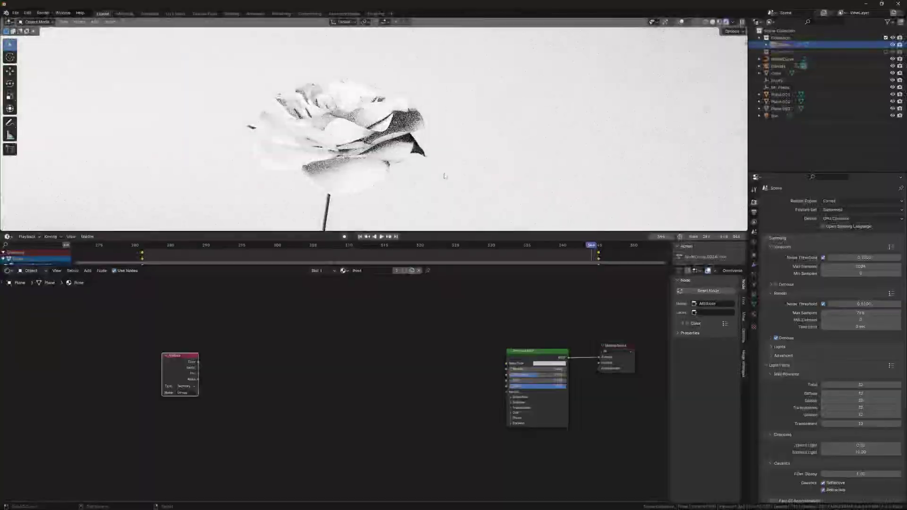
left_click_drag(198, 367, 506, 363)
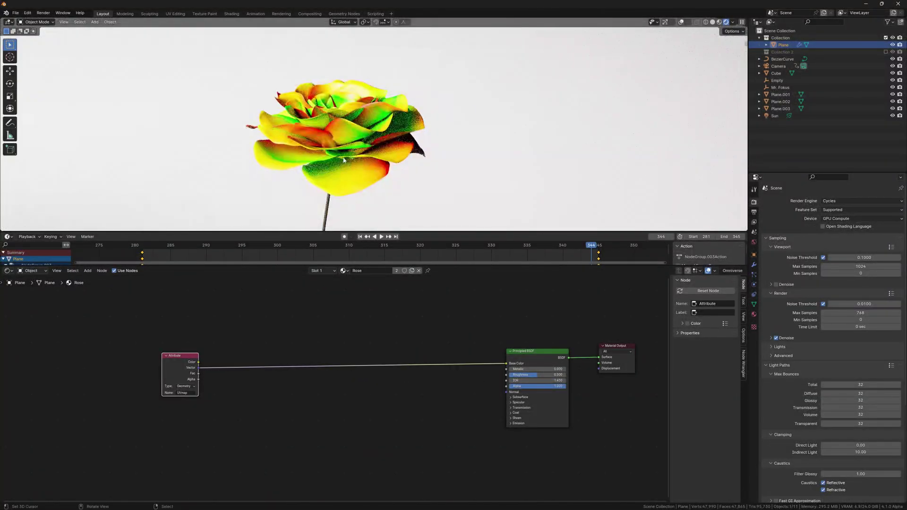
middle_click_drag(330, 142, 365, 164)
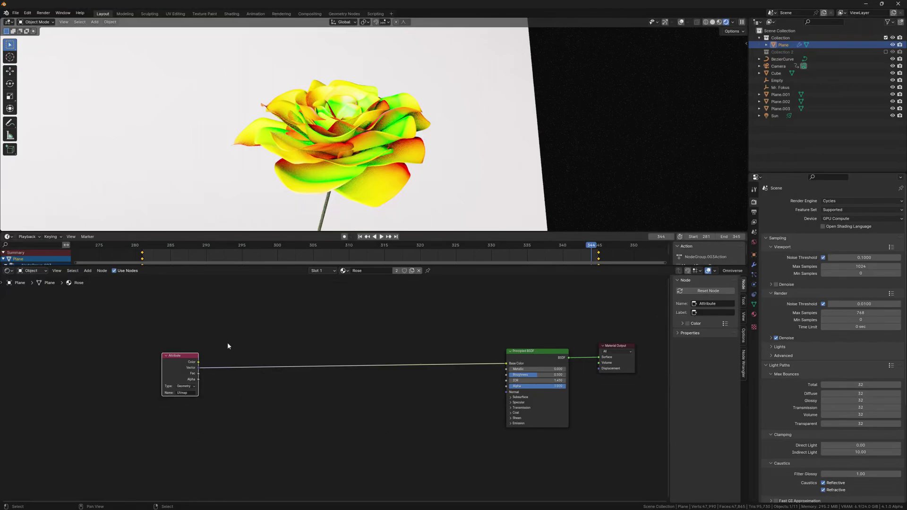
Insert a Vector Math node set to Scale into the UV colour link
key("shift+a")
type("vector math")
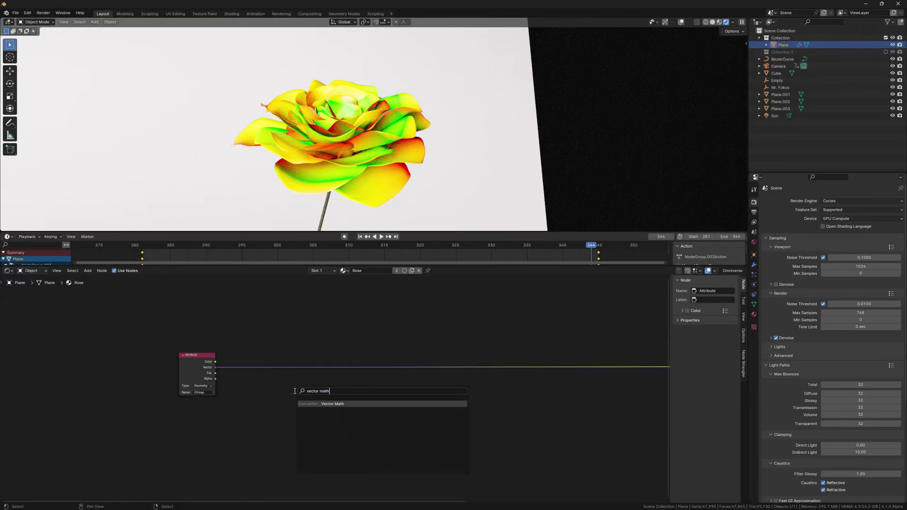
key("Return")
left_click(267, 371)
left_click(266, 454)
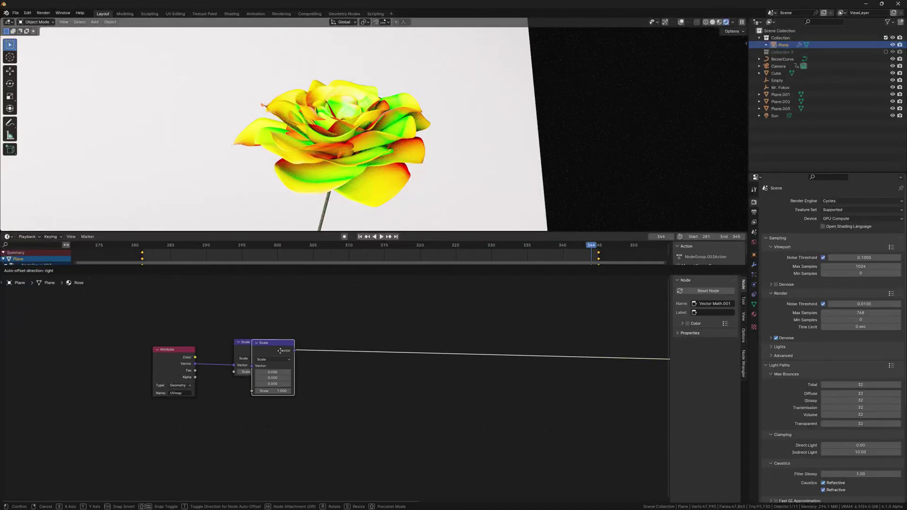
Feed a Combine XYZ with a Value of 33 in X into the Multiply node
key("shift+a")
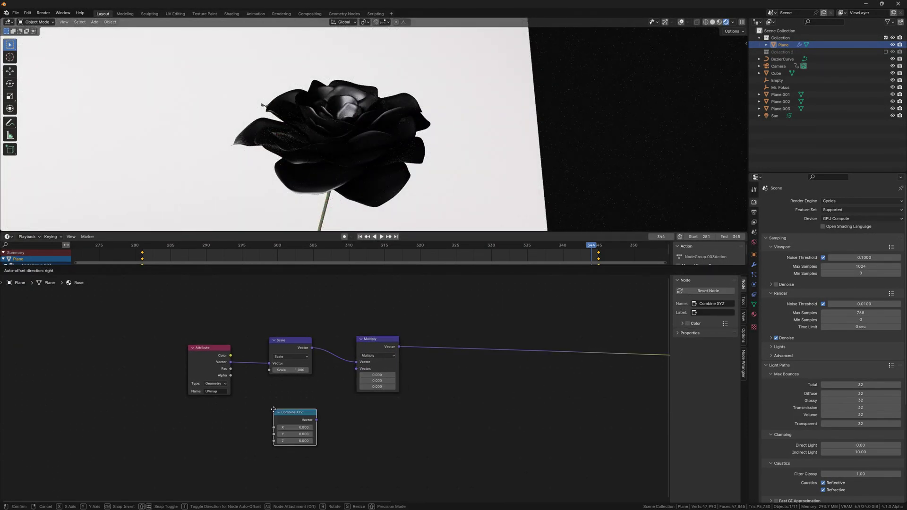
left_click_drag(314, 420, 321, 371)
left_click_drag(299, 423, 223, 440)
type("value")
key("Return")
left_click(193, 431)
type("33")
key("Return")
scroll(377, 421, "down", 2)
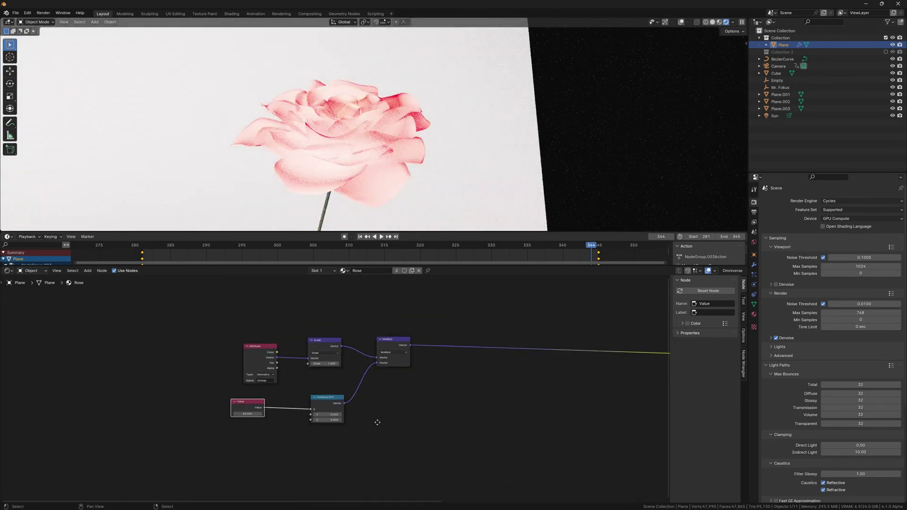
middle_click_drag(377, 422, 202, 430)
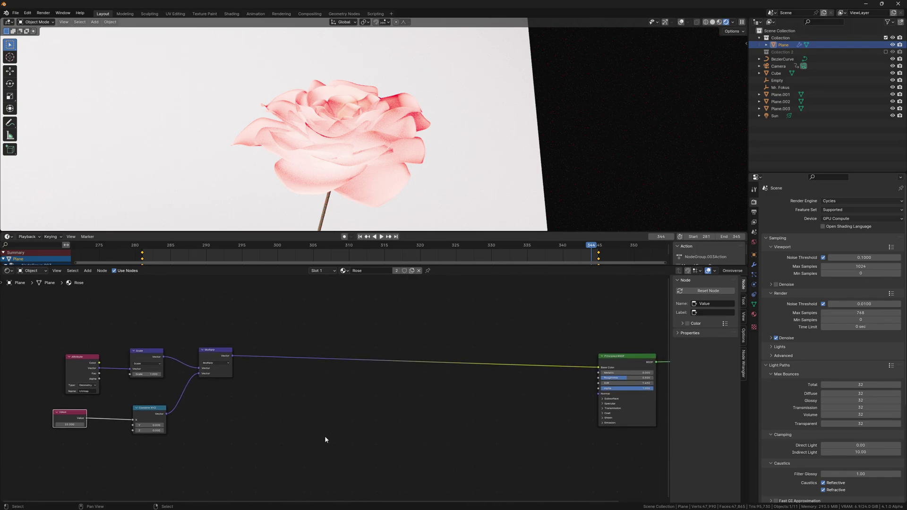
Duplicate Vector Math nodes into an extra multiply, a Fraction node and a Ceil node
key("shift+d")
left_click(434, 354)
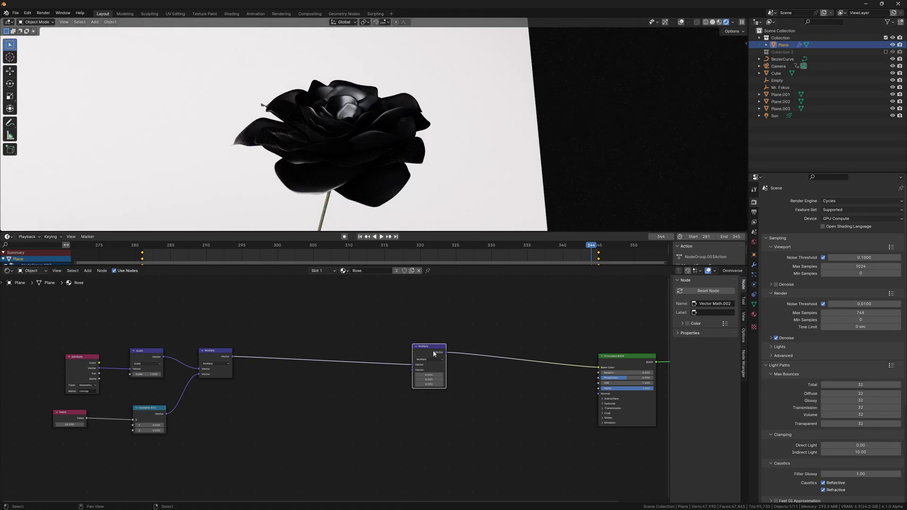
key("shift+d")
left_click(273, 354)
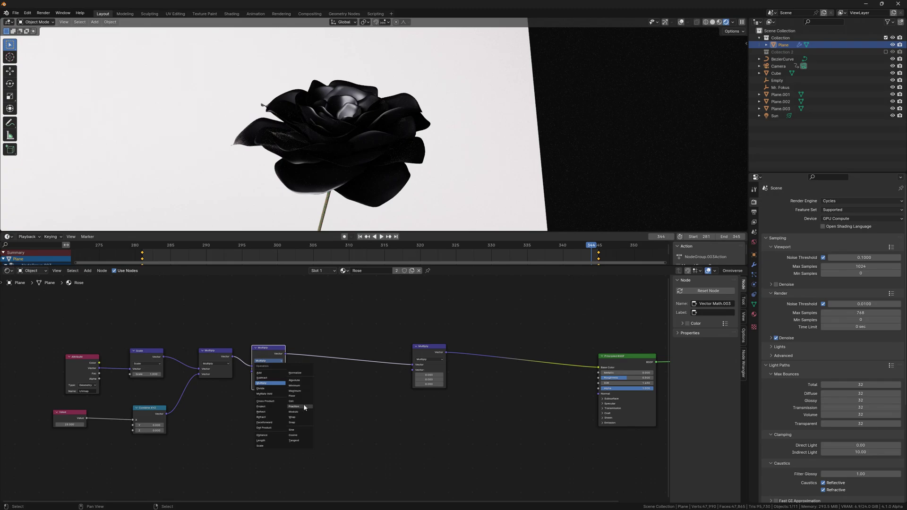
left_click(305, 407)
key("shift+d")
left_click(269, 384)
left_click(267, 392)
left_click(294, 430)
left_click_drag(432, 352, 481, 344)
Add a White Noise Texture driven by the Ceil result, followed by Separate XYZ and Map Range
scroll(334, 429, "up", 1)
key("shift+a")
left_click(359, 425)
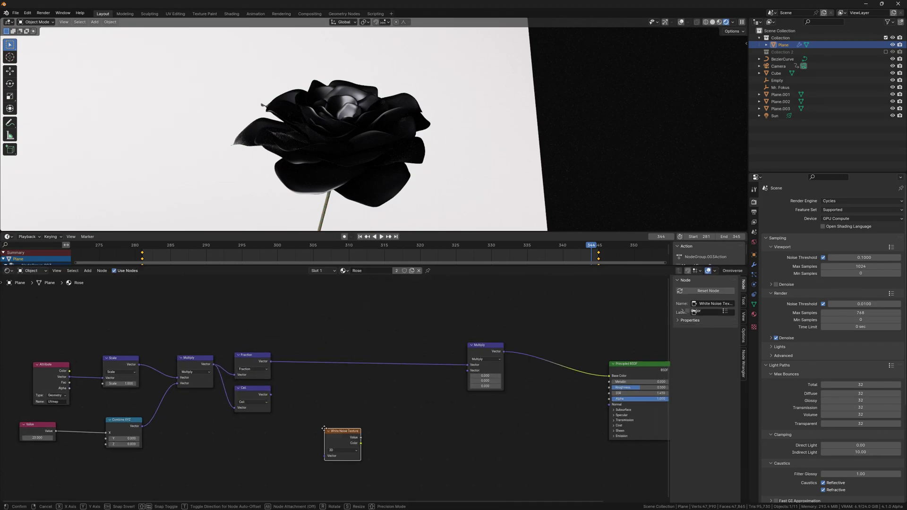
left_click(286, 385)
mouse_move(270, 395)
left_mouse_down()
mouse_move(286, 410)
mouse_move(345, 397)
mouse_move(353, 415)
left_mouse_up()
left_click(359, 407)
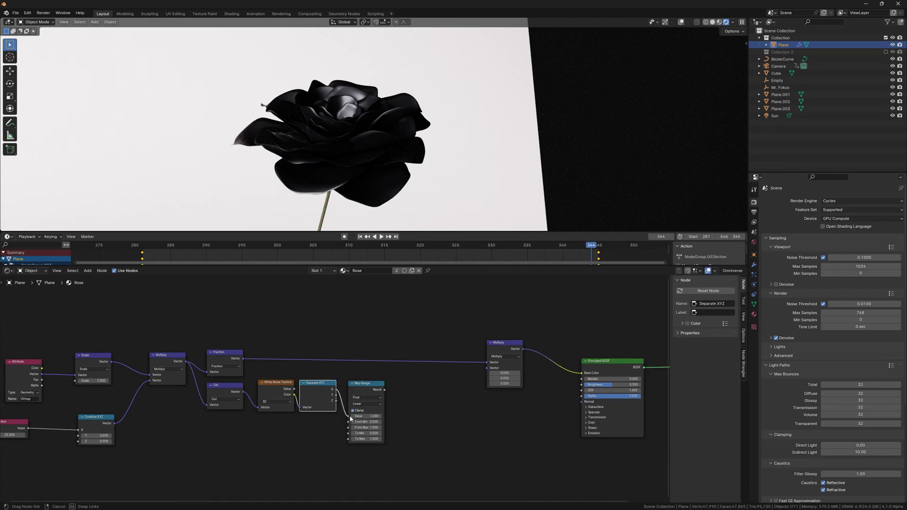
scroll(359, 418, "down", 3, "ctrl")
Connect a Combine XYZ after Map Range into the Multiply vector, with X and Z set to 1
key("shift+a")
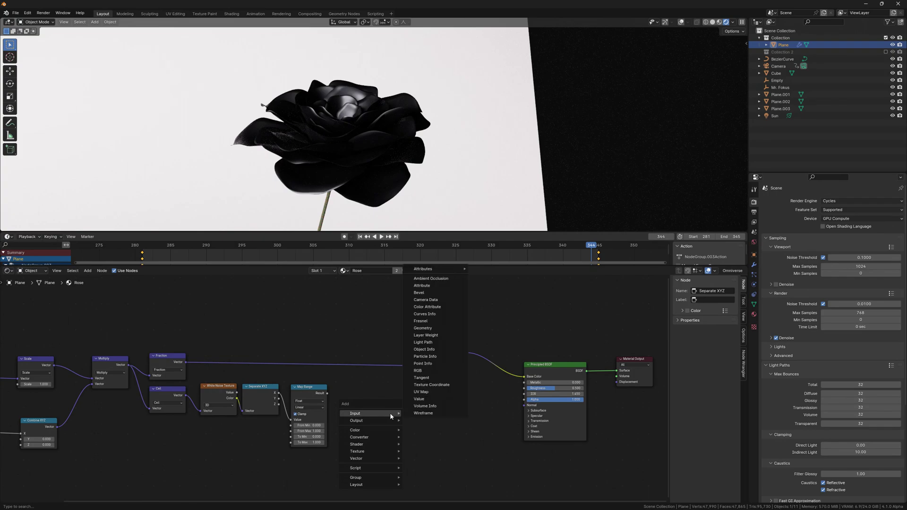
type("combine")
key("Return")
left_click(342, 384)
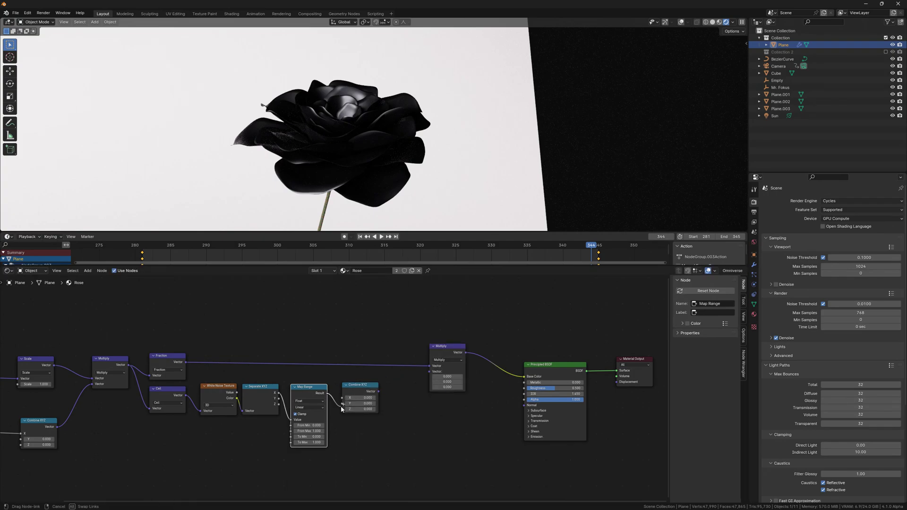
mouse_move(327, 393)
left_mouse_down()
mouse_move(342, 404)
mouse_move(429, 374)
left_mouse_up()
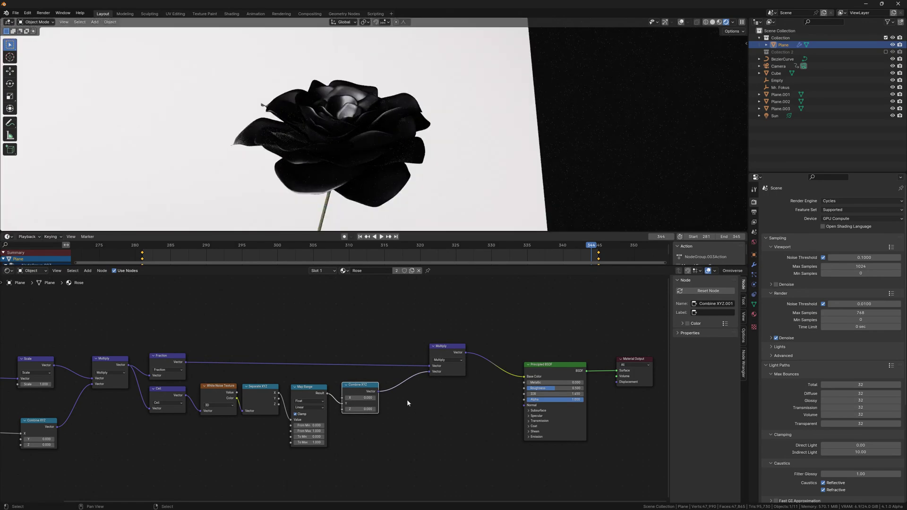
left_click(361, 398)
type("1")
key("Return")
type("1")
key("Return")
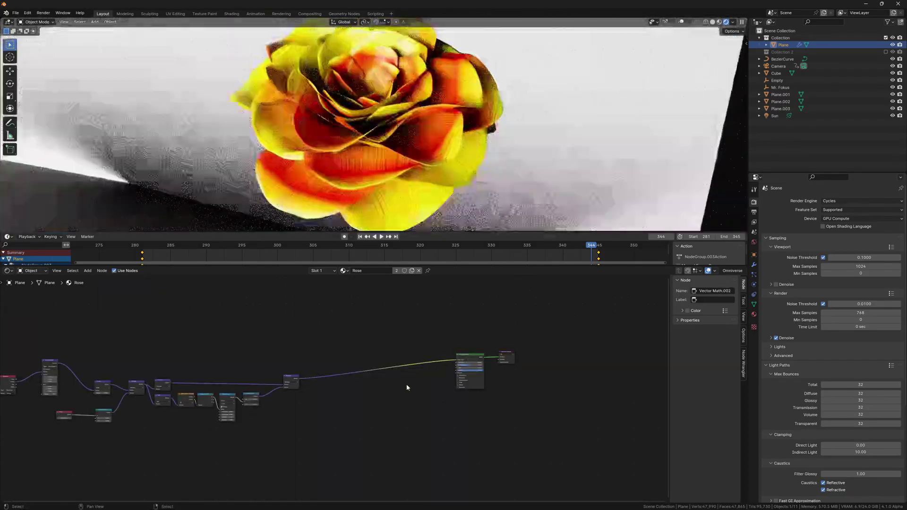
Insert a Color Ramp into the colour link with red and pink stops
key("shift+a")
type("ramp")
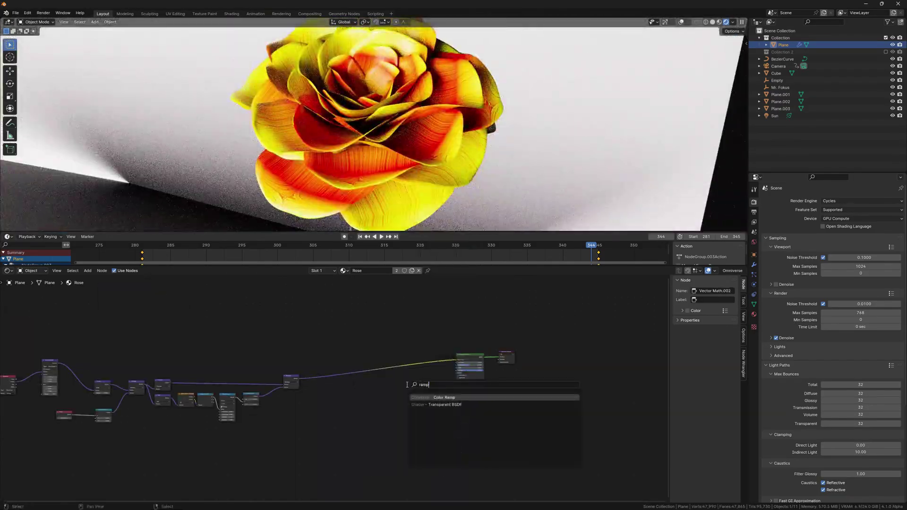
key("Return")
left_click(335, 378)
scroll(340, 401, "up", 3)
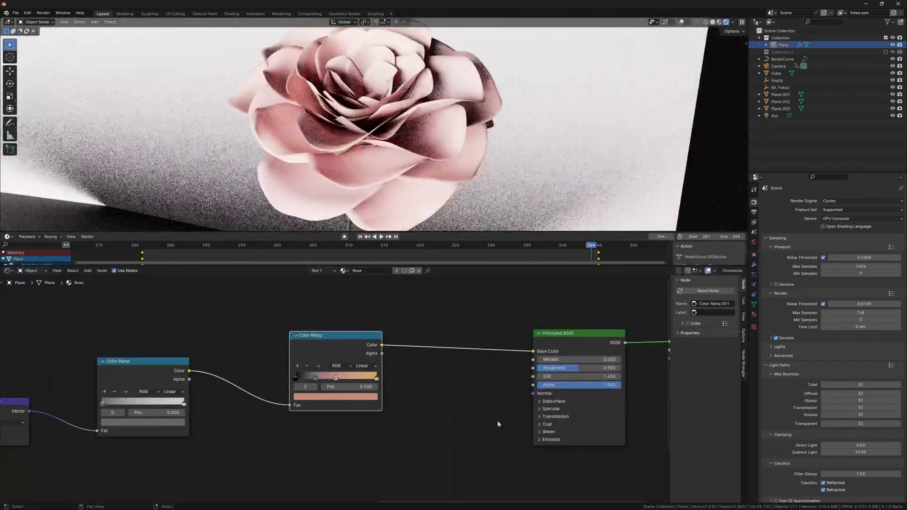
left_click(335, 396)
Set the Principled BSDF IOR to 1 and Subsurface Weight to 0.137
scroll(313, 374, "up", 2)
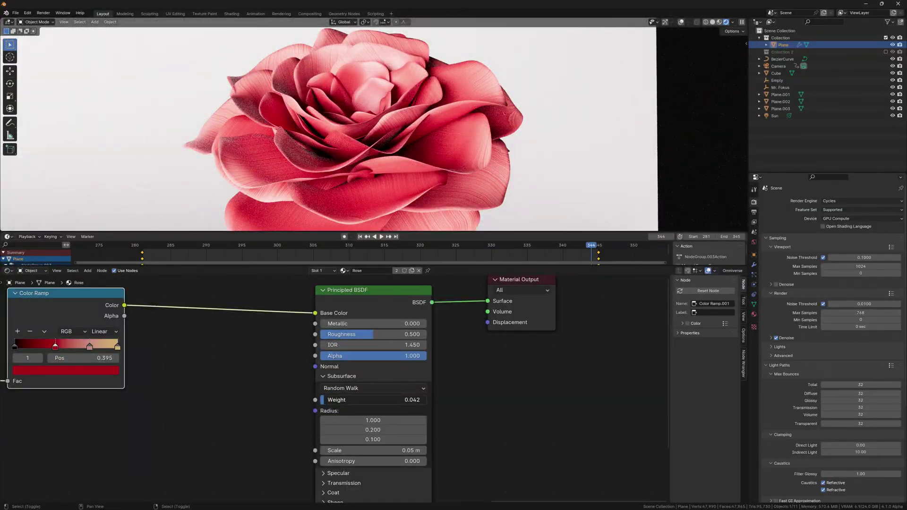
scroll(336, 353, "up", 1)
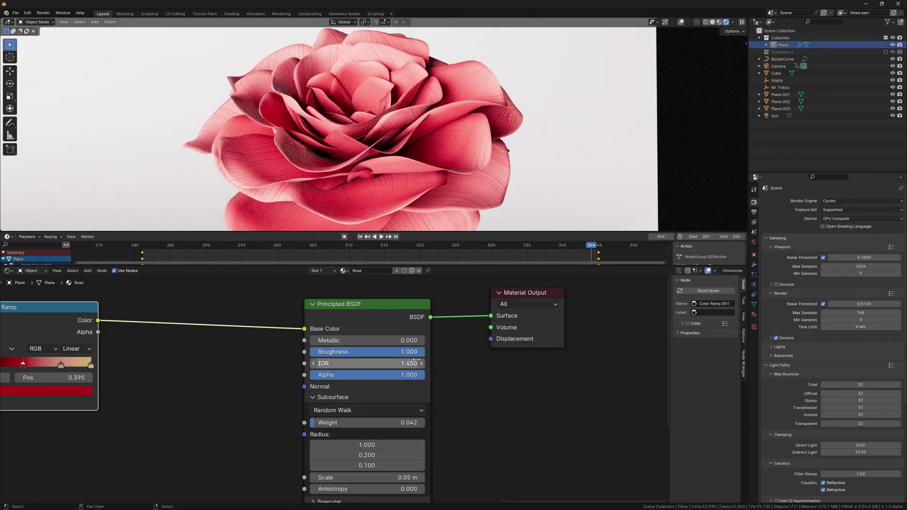
mouse_move(417, 361)
left_mouse_down()
mouse_move(359, 361)
mouse_move(406, 390)
left_mouse_up()
scroll(378, 402, "down", 2, "shift")
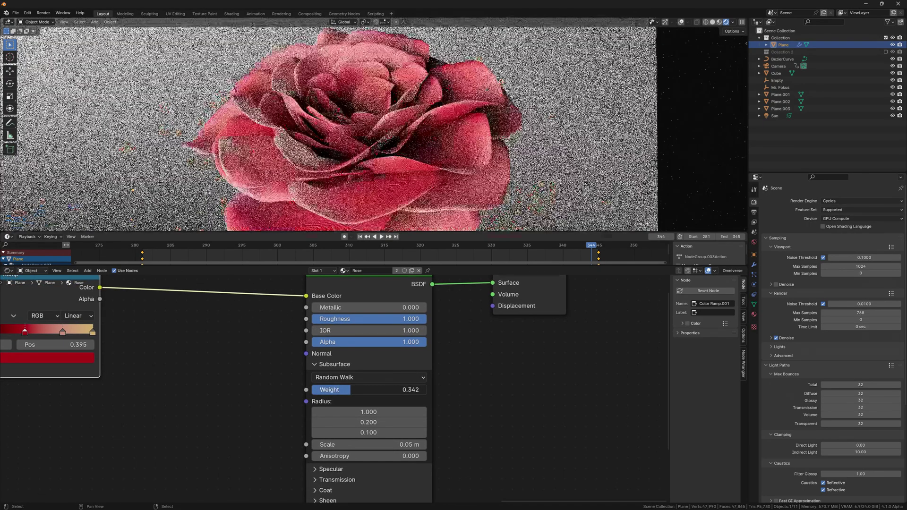
left_click_drag(350, 390, 326, 390)
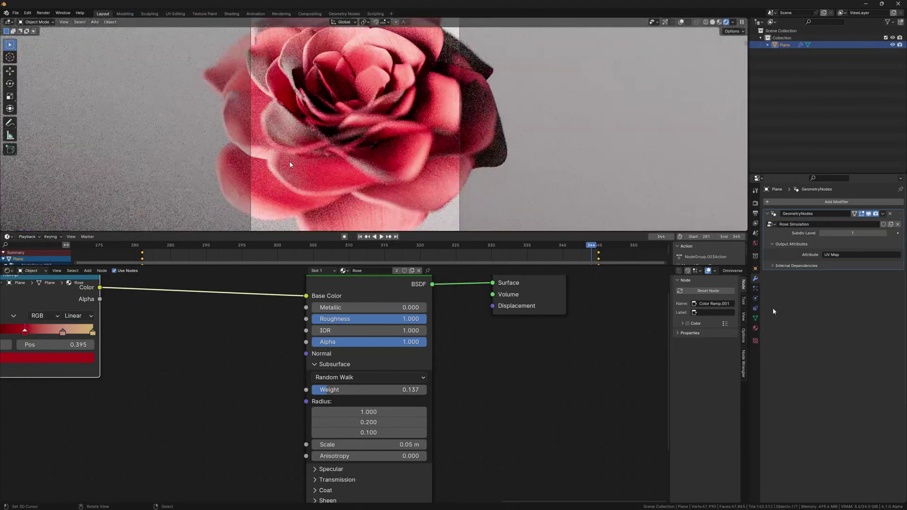
Add a Solidify modifier to the rose and edit its Thickness
left_click(806, 201)
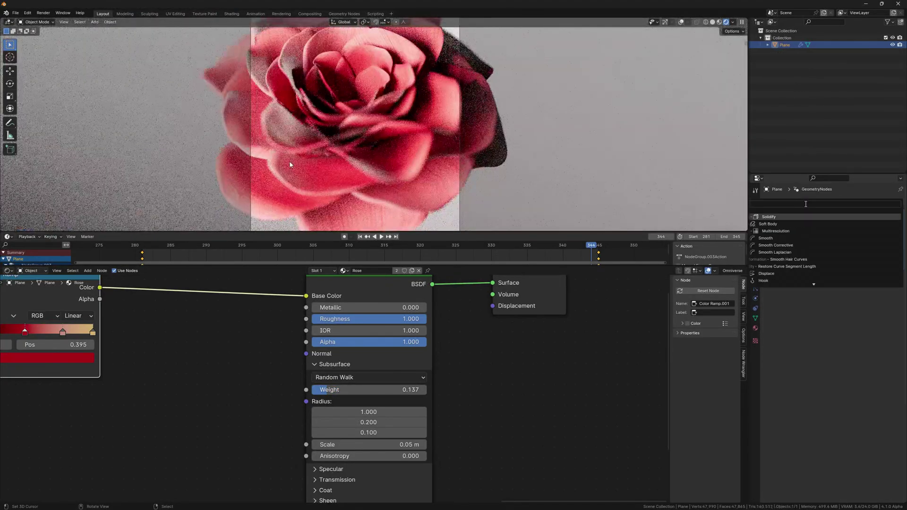
left_click(806, 206)
double_click(841, 294)
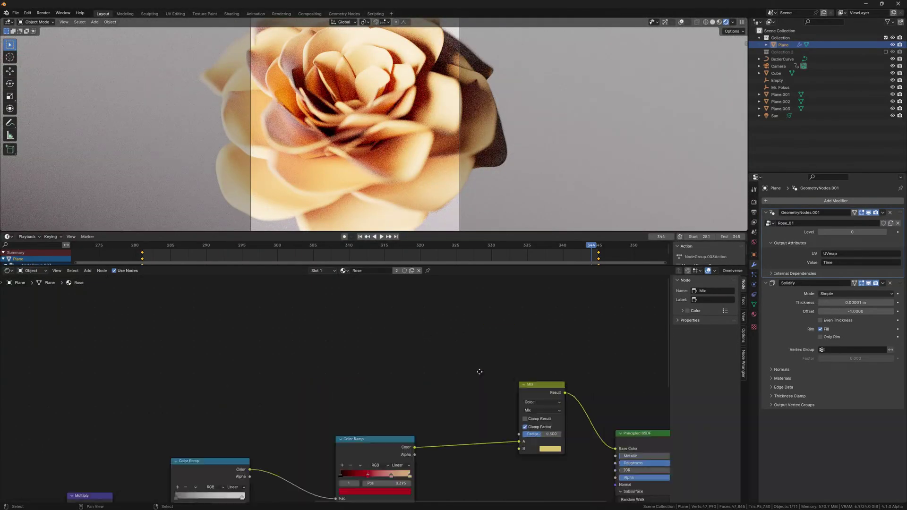
Link the gradient colour to the Mix factor and add Texture Coordinate and Mapping nodes
left_click_drag(417, 333, 523, 435)
key("shift+a")
left_click(222, 308)
left_click_drag(245, 316, 366, 336)
left_click(340, 331)
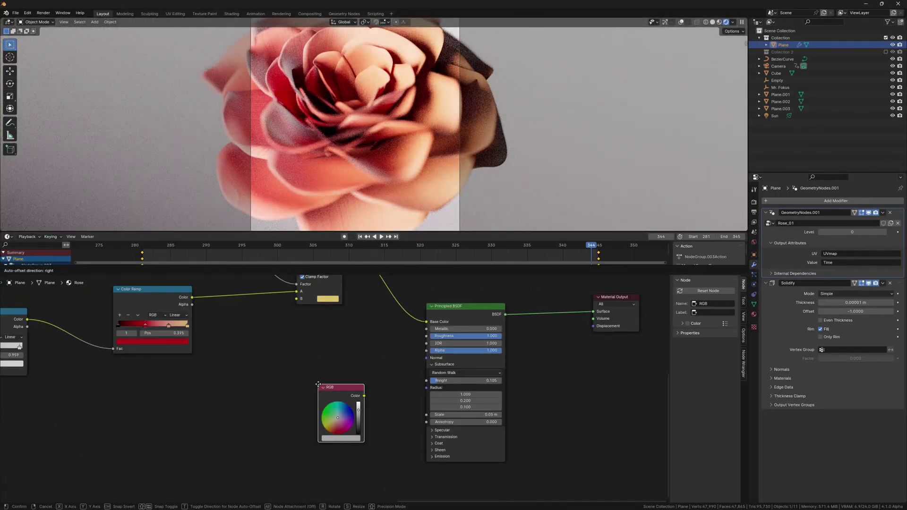
Feed a pink RGB into Subsurface Radius and a 0.108-strength Bump into Normal, then play
left_click_drag(350, 384, 426, 387)
left_click_drag(324, 409, 326, 414)
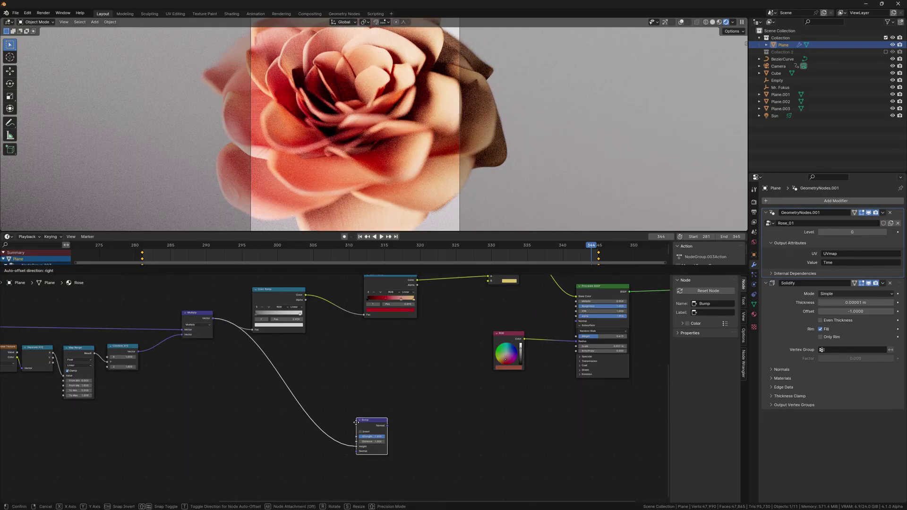
left_click_drag(513, 340, 512, 336)
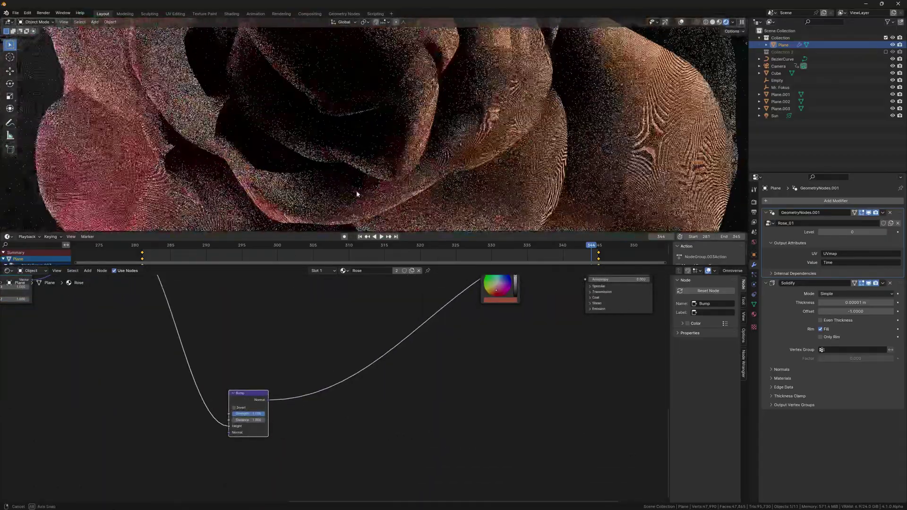
scroll(273, 413, "up", 2)
scroll(273, 413, "up", 2)
left_click_drag(246, 416, 186, 415)
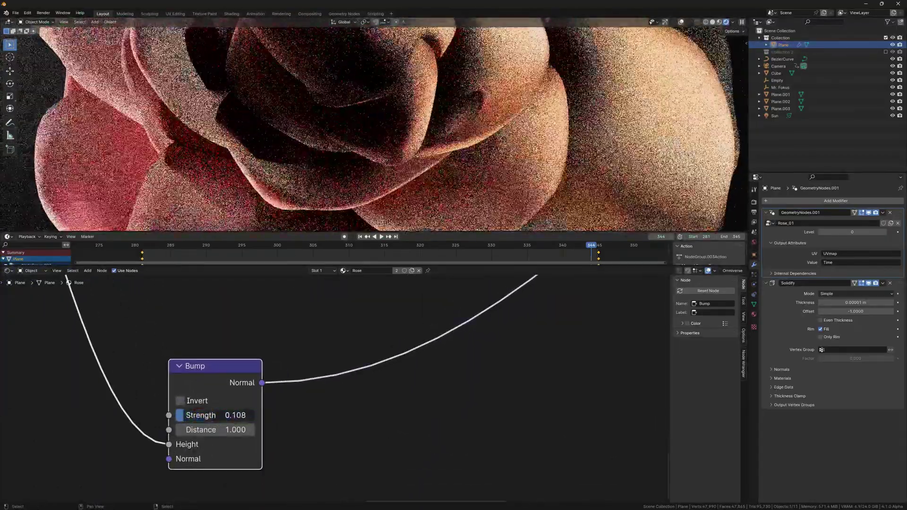
scroll(321, 156, "down", 3)
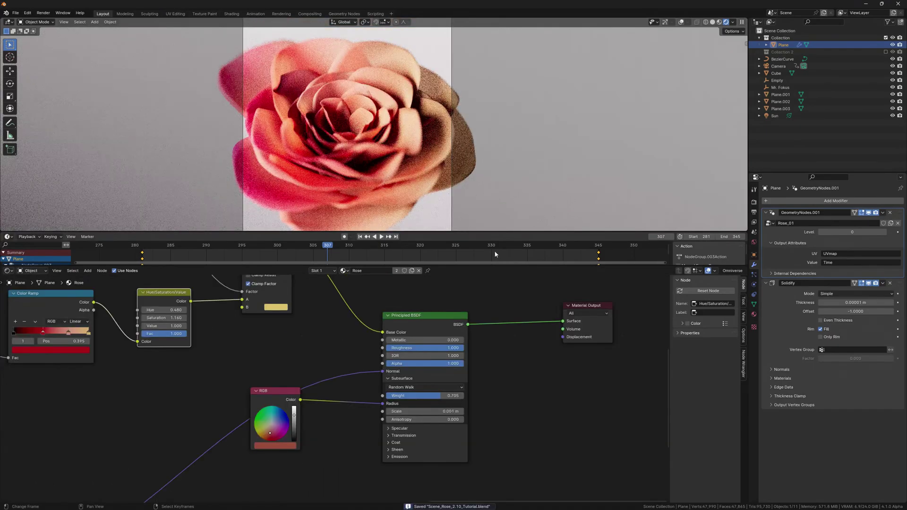
left_click(382, 237)
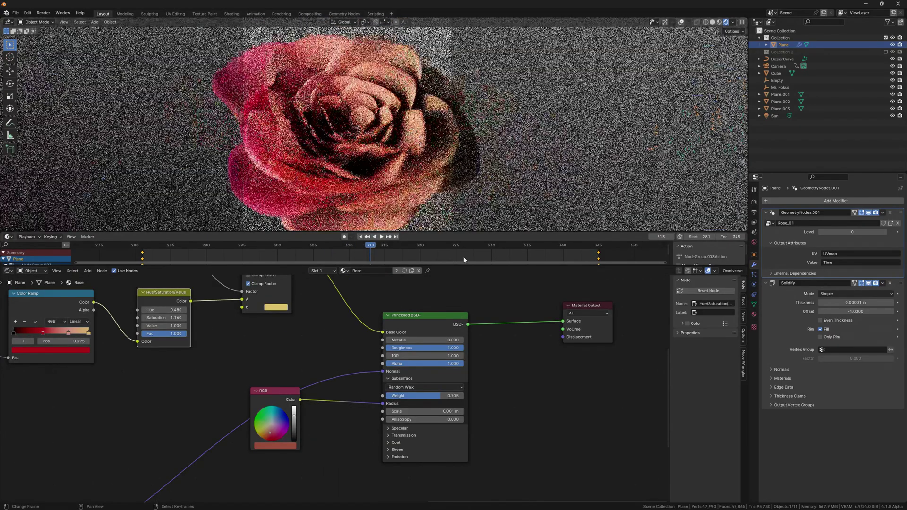